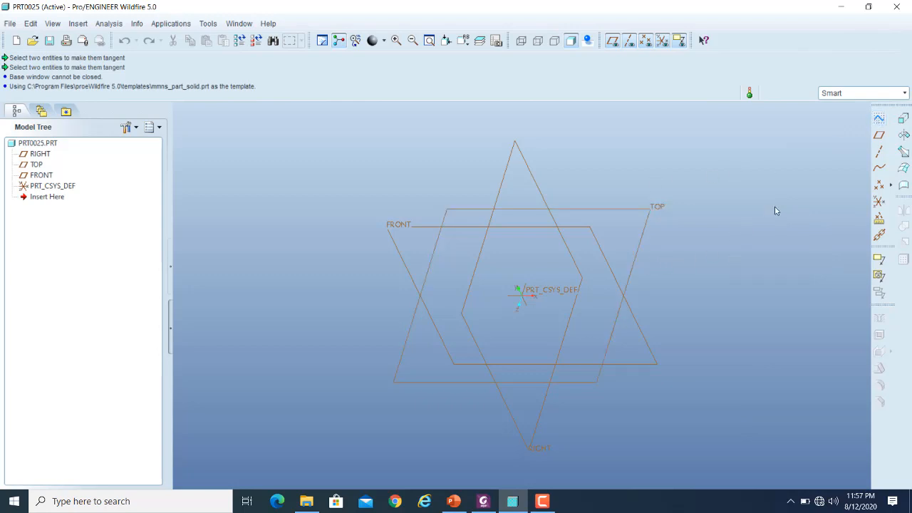
Start a sketch on the FRONT plane, with the RIGHT plane as the orientation reference facing Right.
click(879, 119)
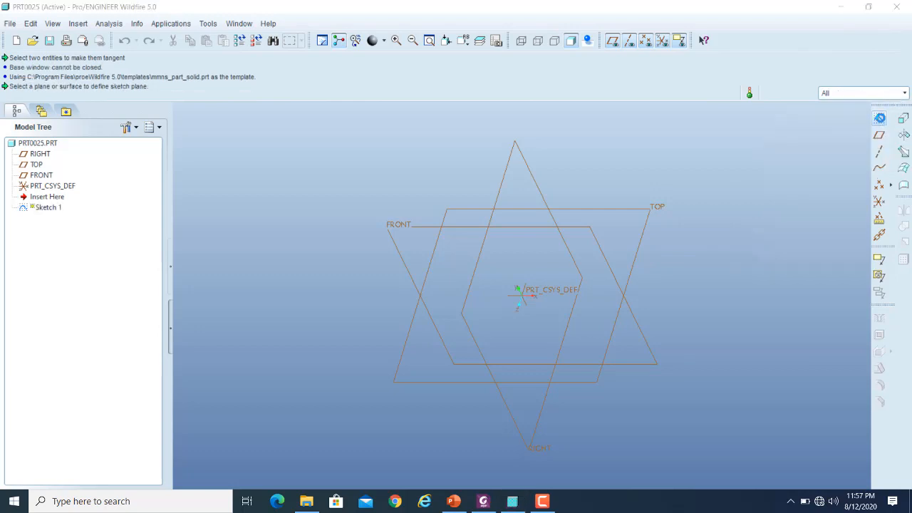
click(396, 225)
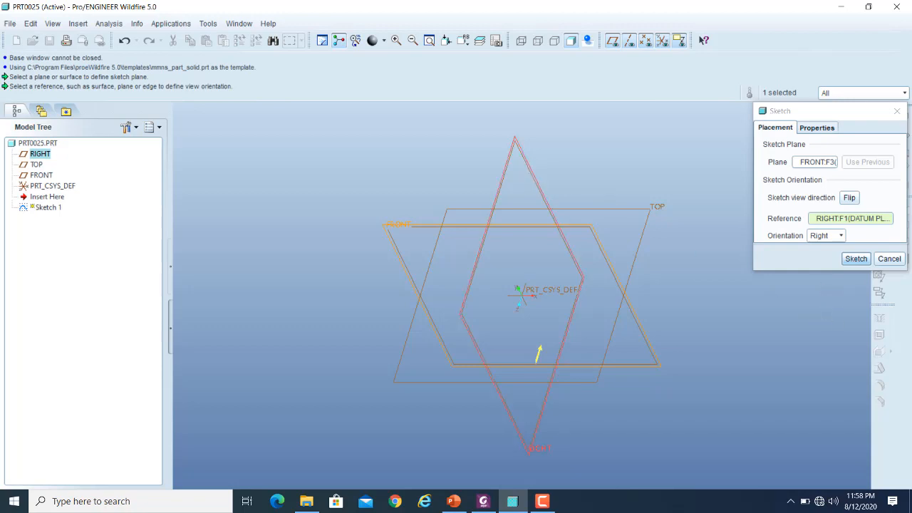
click(855, 259)
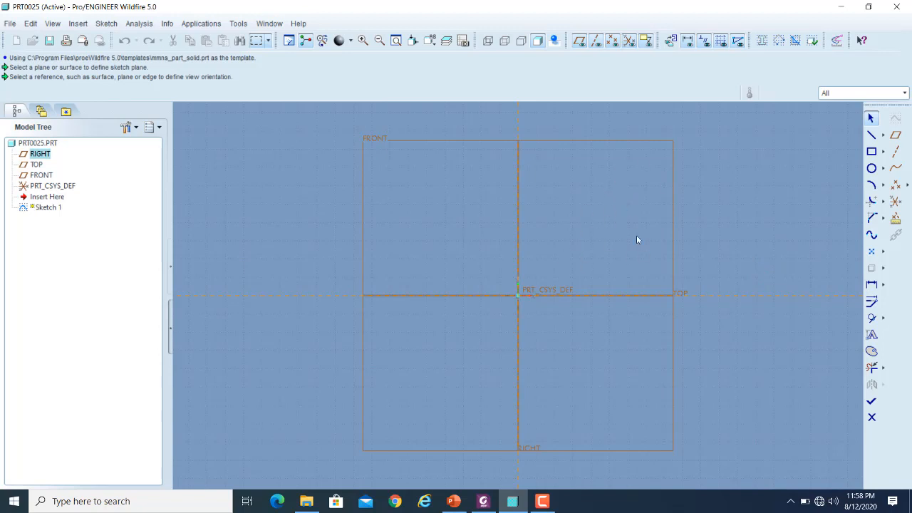
Review the miscellaneous Sketcher Preferences, including grid and snapping options, and accept them.
right_click(590, 180)
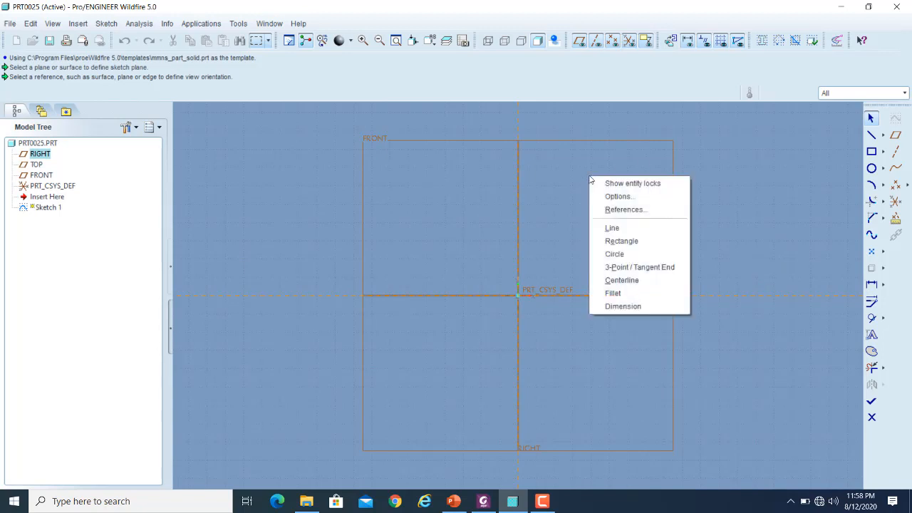
click(619, 197)
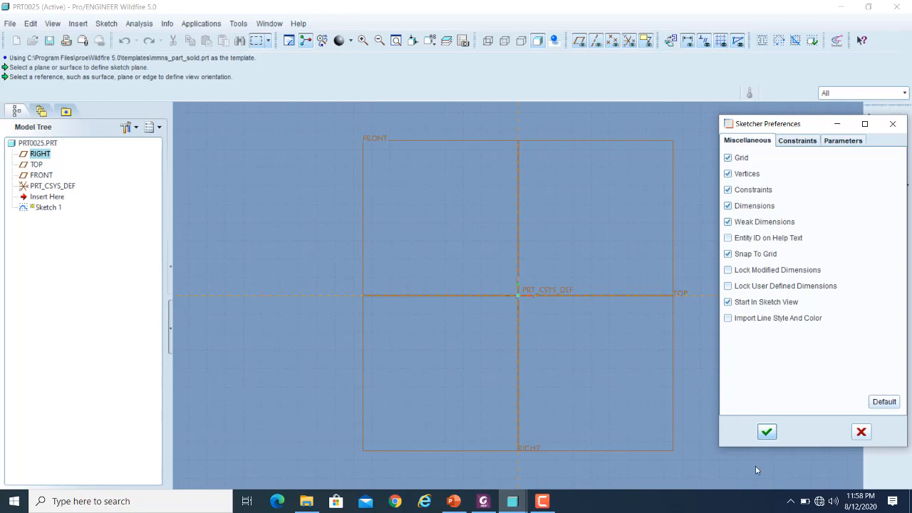
click(766, 431)
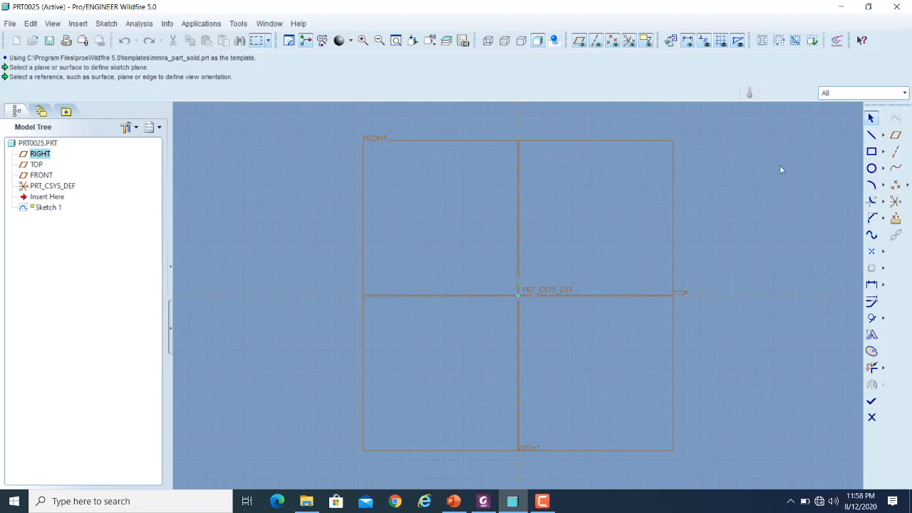
Draw a vertical line about 180 mm long from the origin upward along the RIGHT reference.
click(874, 135)
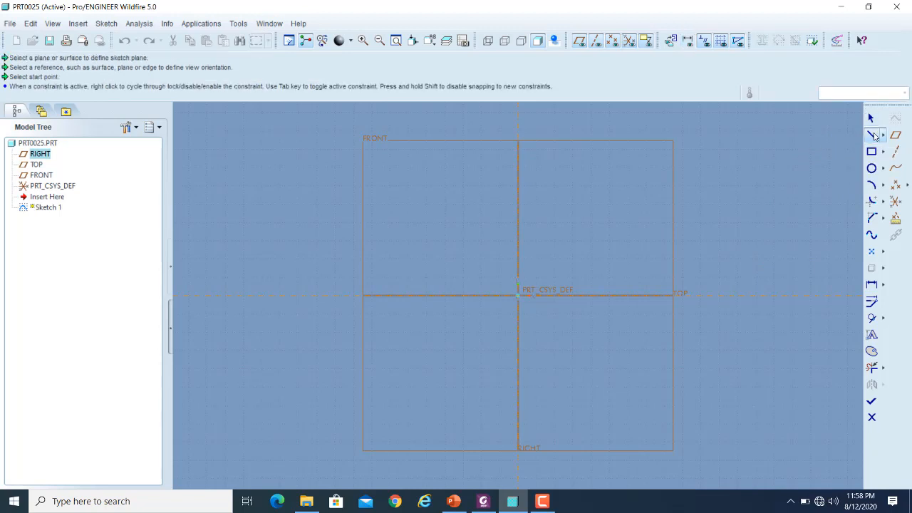
click(518, 295)
click(525, 179)
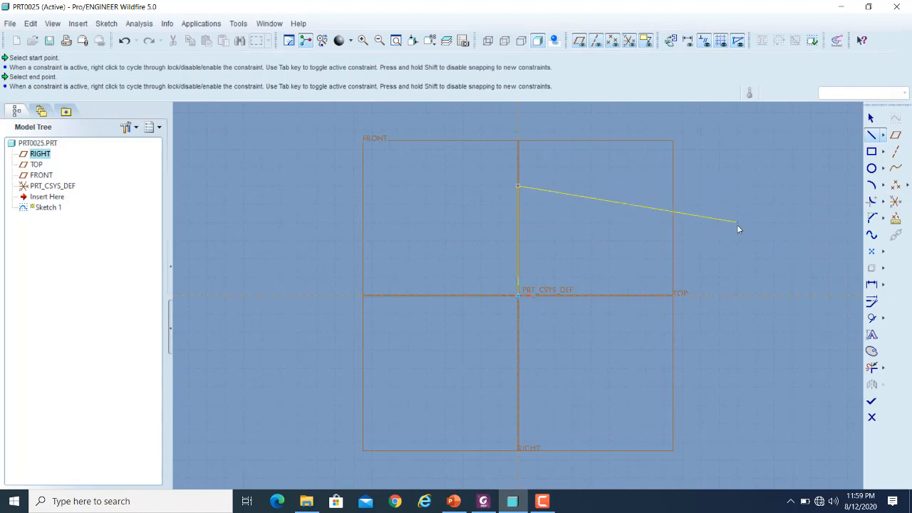
click(871, 168)
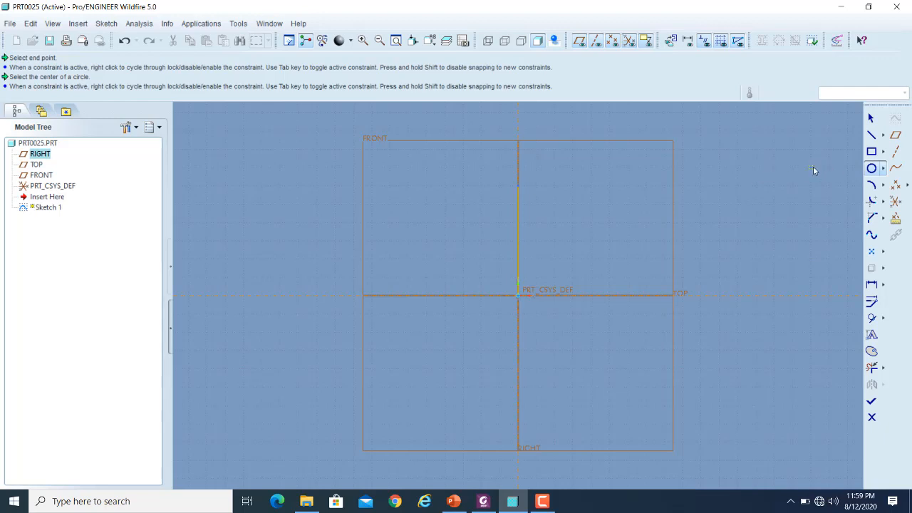
click(870, 118)
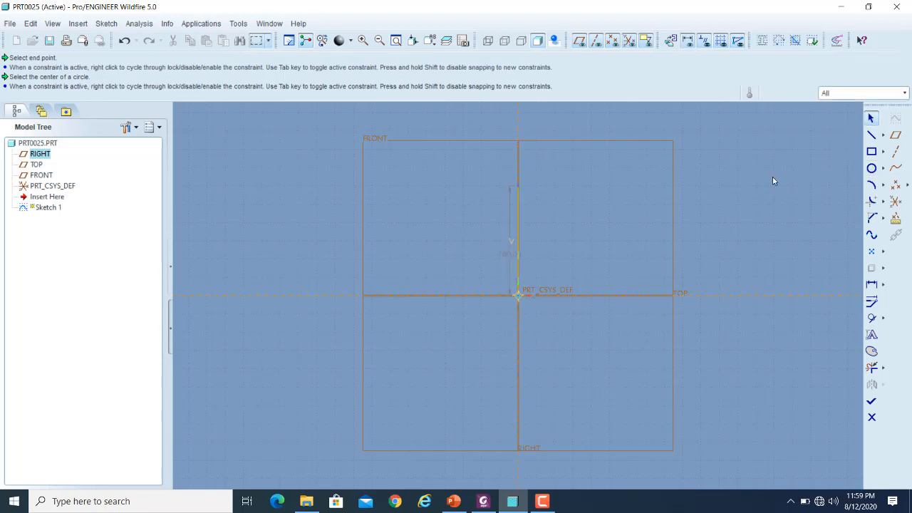
Draw a 3-point arc of about 67 mm radius from the vertical line's upper end, ending about 90 mm to its right.
click(883, 185)
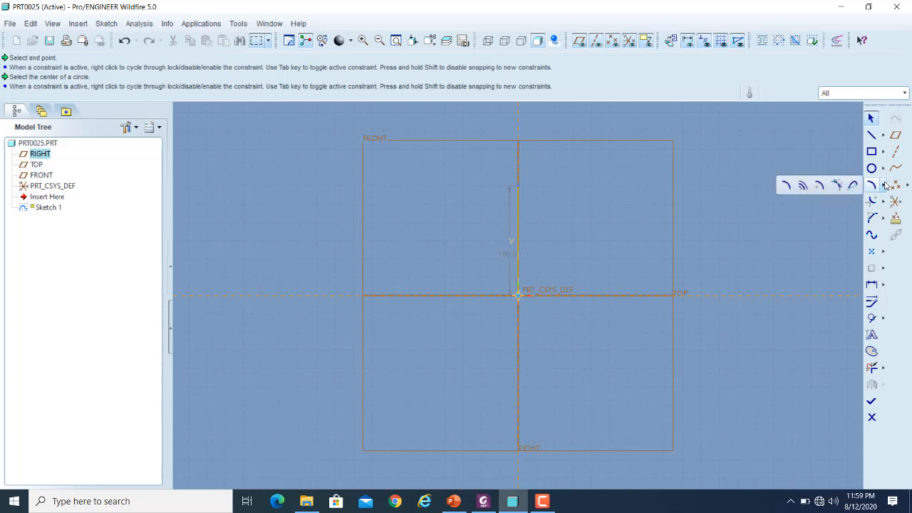
click(786, 187)
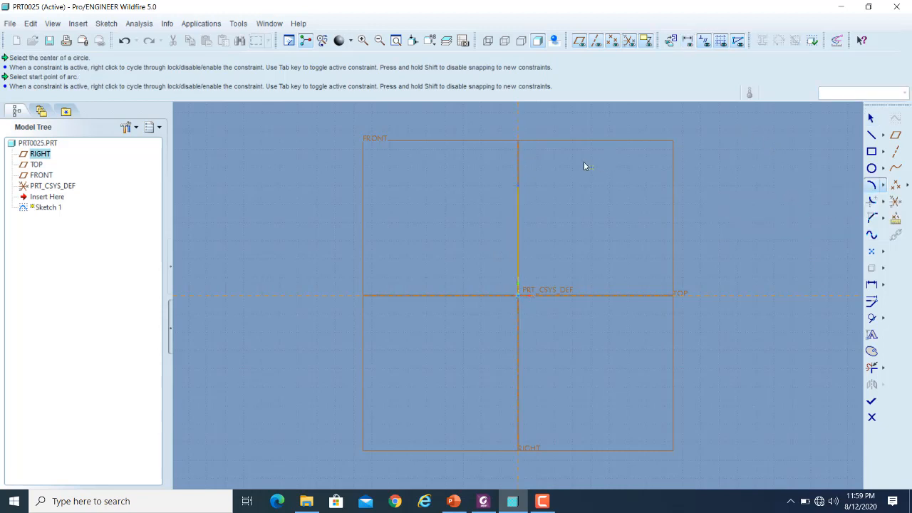
click(519, 184)
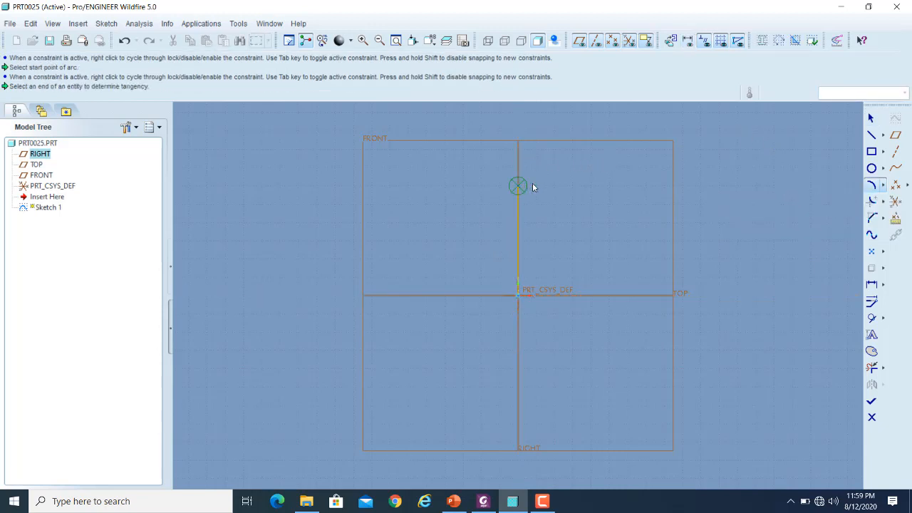
click(573, 165)
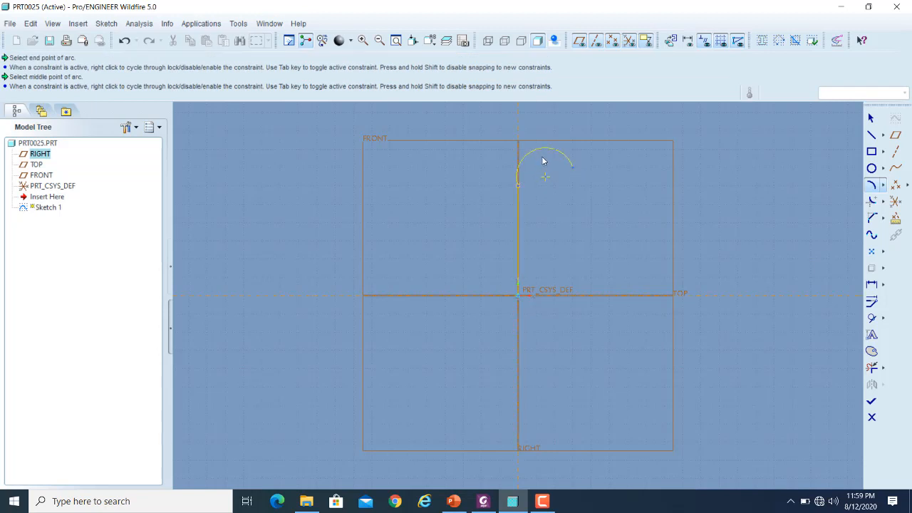
click(550, 163)
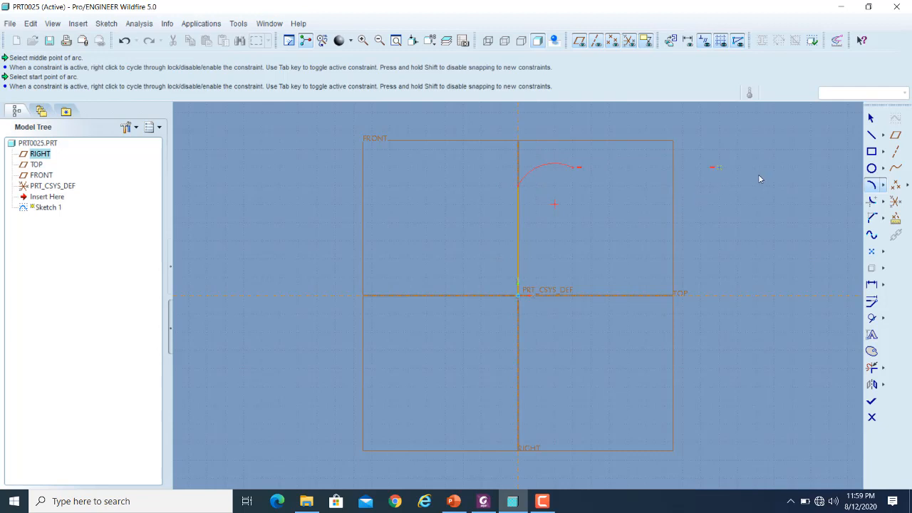
Close the profile with a sloping line from the arc's end, a vertical line about 180 mm long, and a base line back to the origin.
click(871, 135)
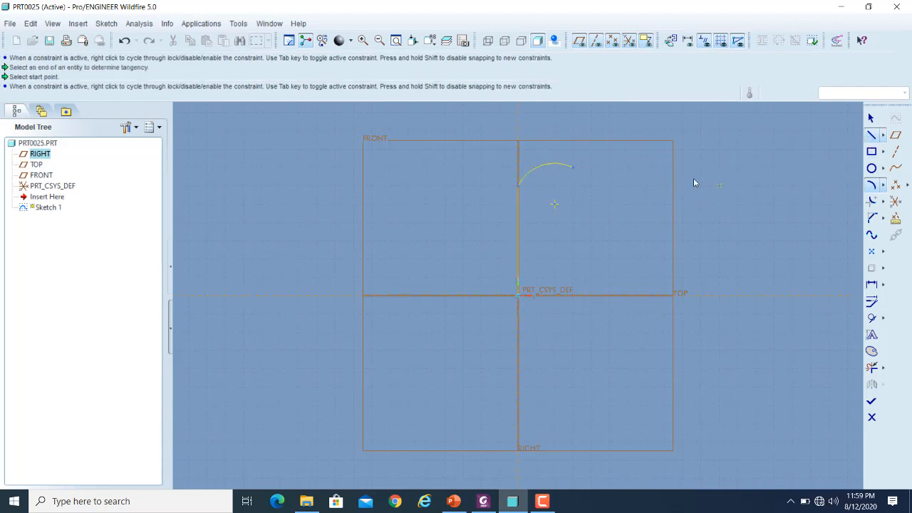
click(573, 168)
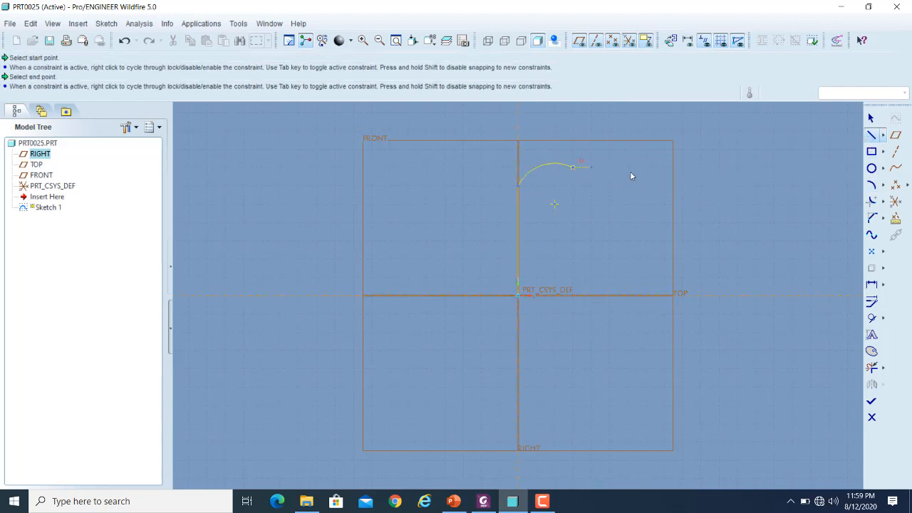
click(663, 186)
click(662, 295)
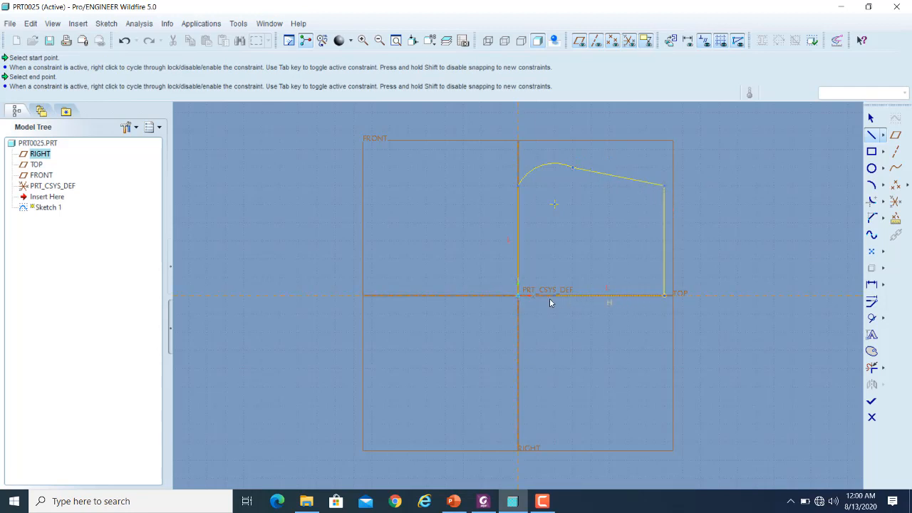
click(520, 298)
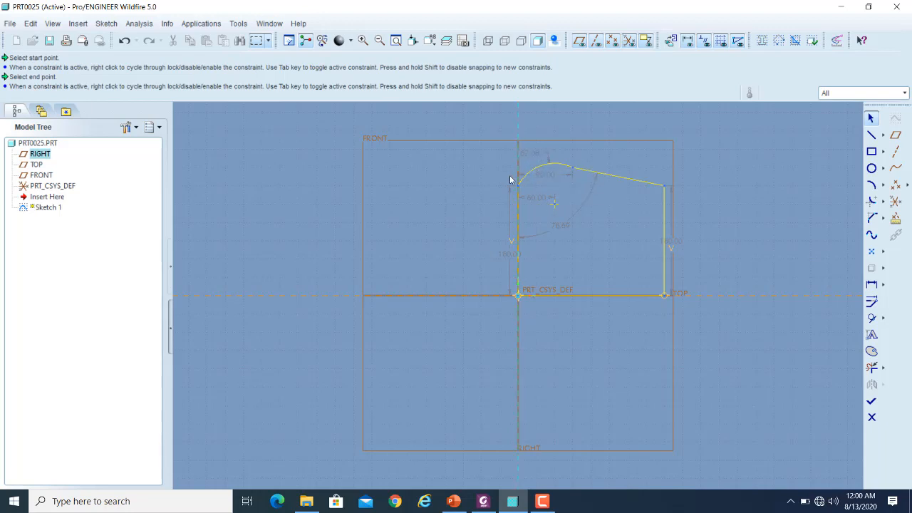
Set the arc's radius to 65 mm.
double_click(528, 157)
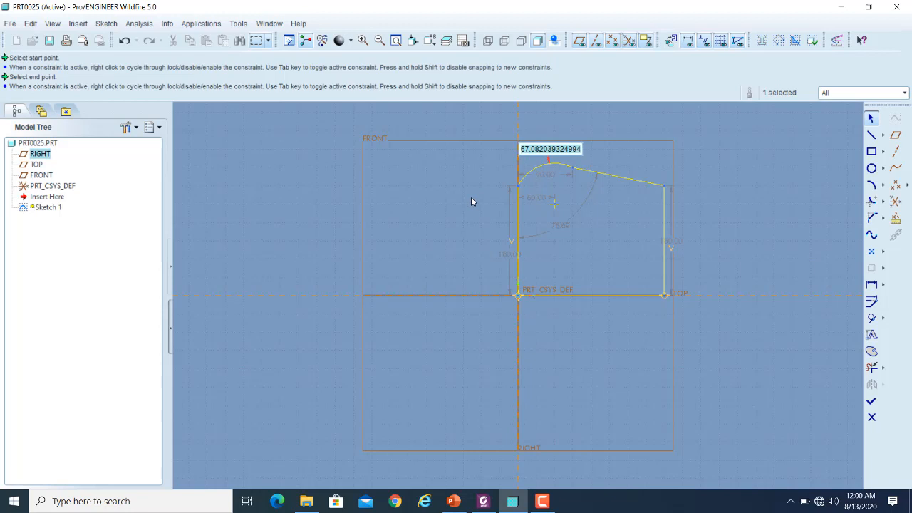
text(65)
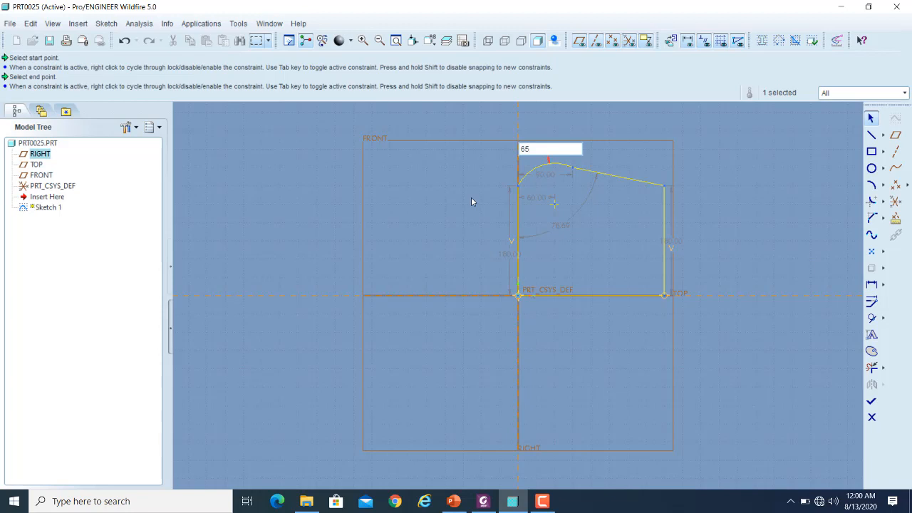
key(Return)
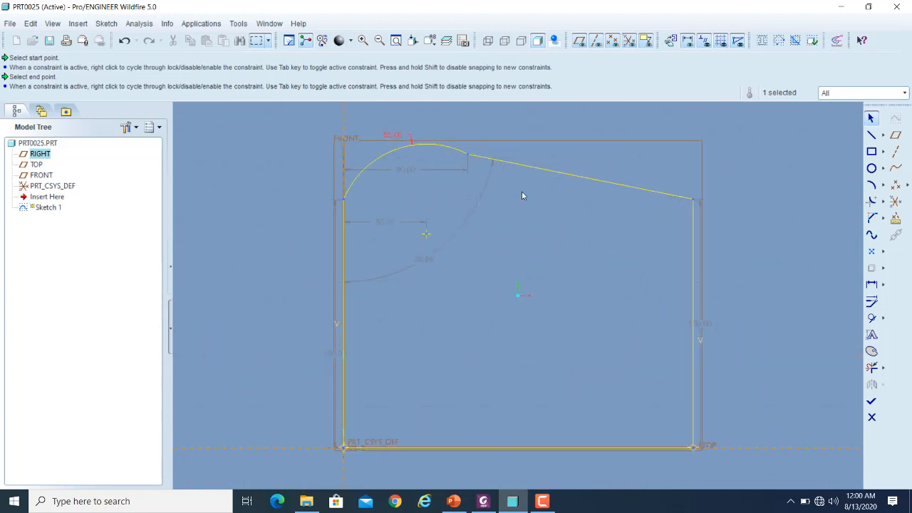
click(574, 288)
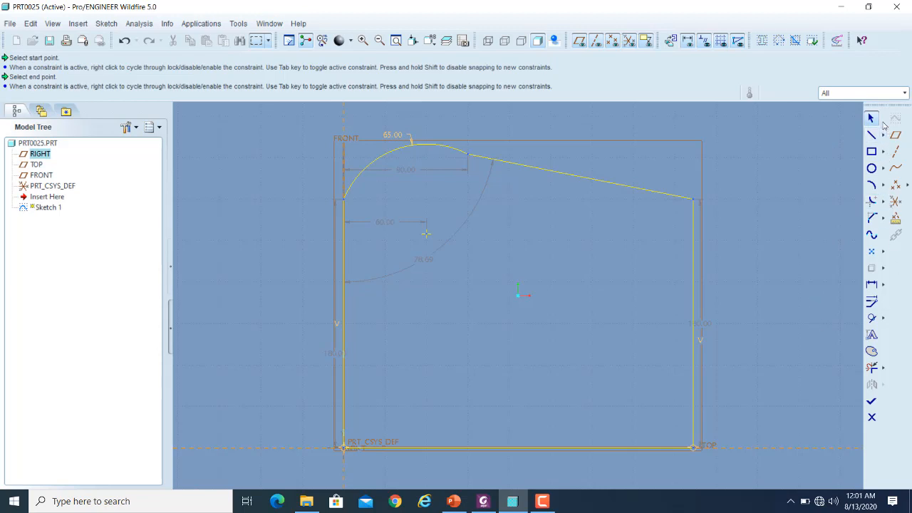
Add a Normal dimension for the sloping line's length, placed above the line, and accept its value.
click(884, 285)
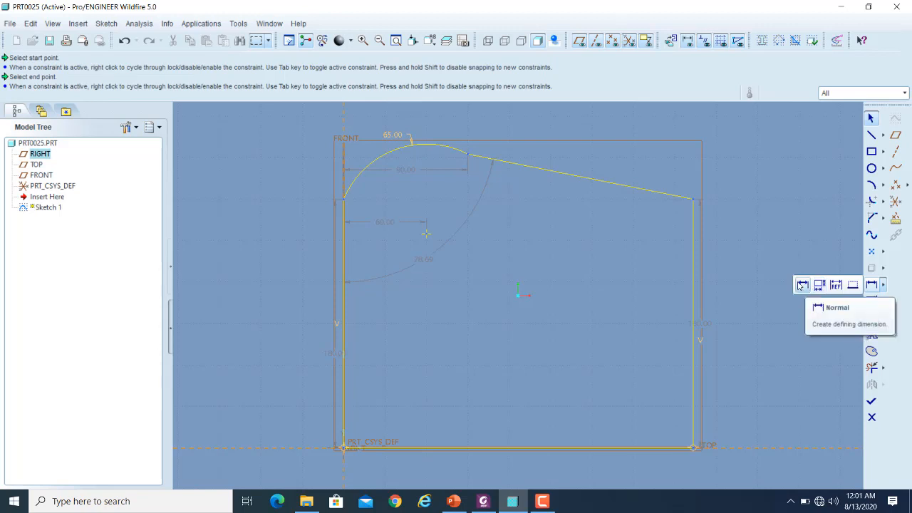
click(801, 286)
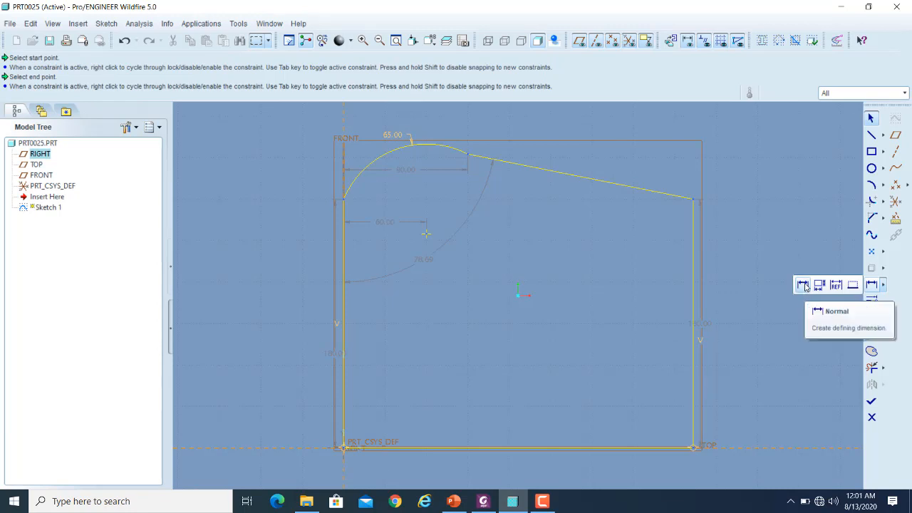
click(804, 285)
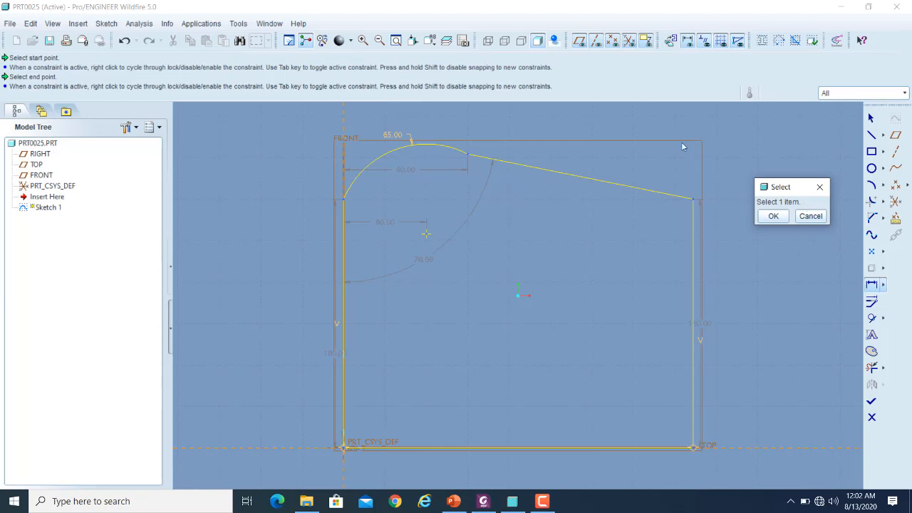
click(565, 175)
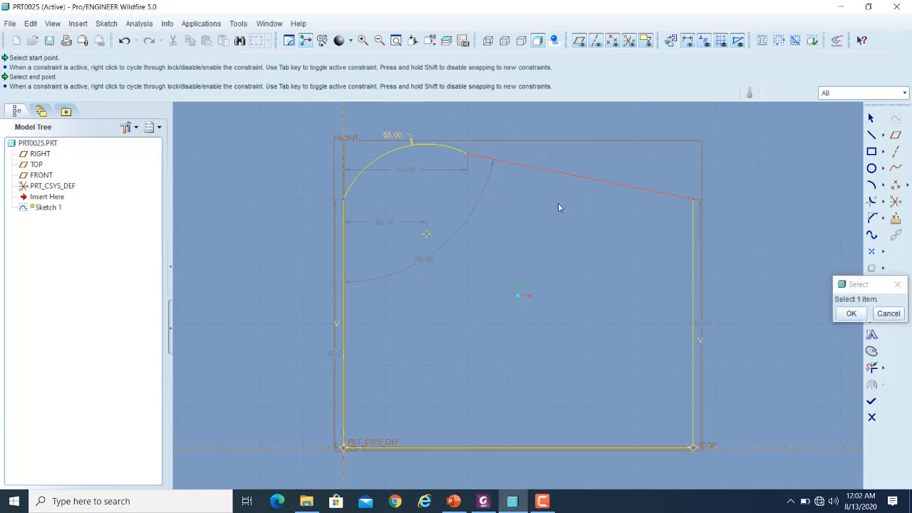
middle_click(615, 151)
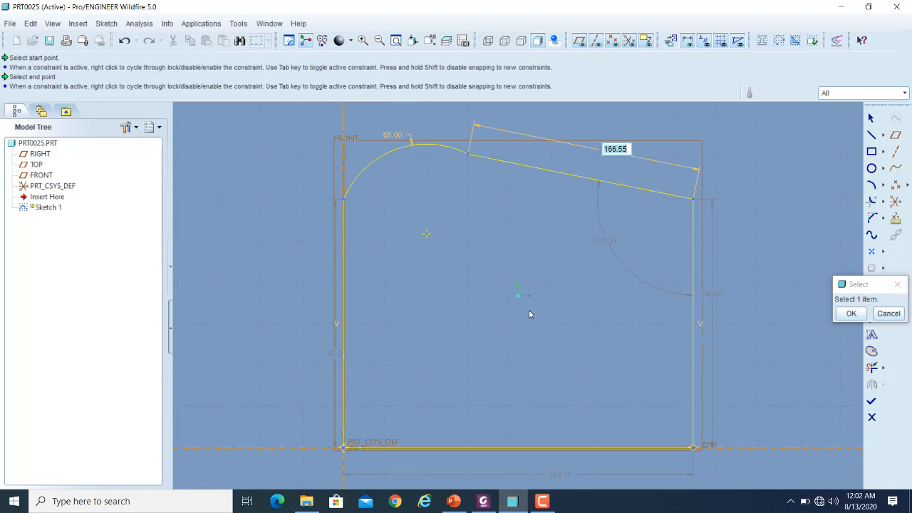
key(Return)
Dimension the horizontal distance between the sloping line's two endpoints, placed below the line, and accept its value.
click(468, 156)
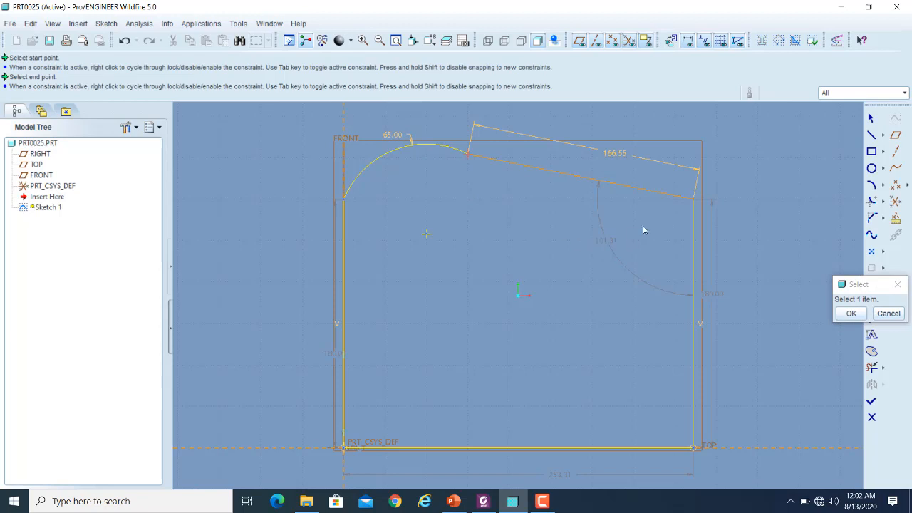
click(693, 201)
middle_click(565, 215)
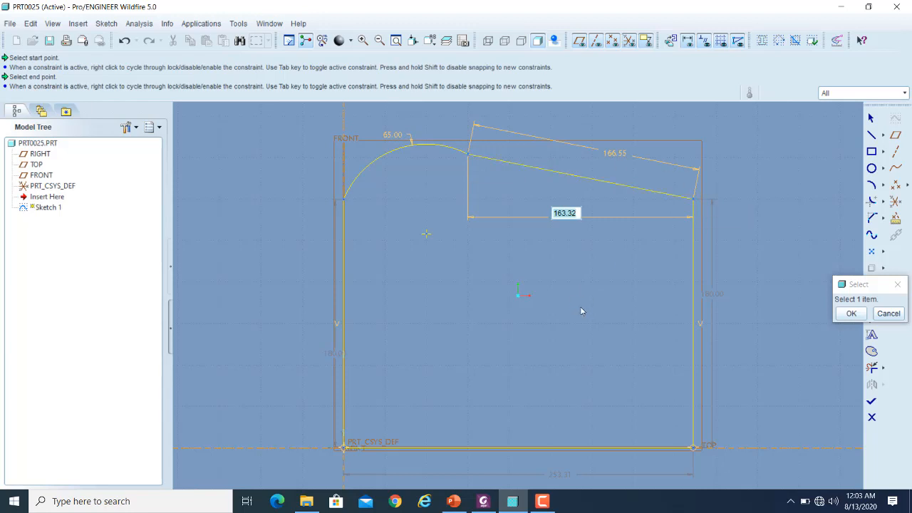
key(Return)
Dimension the distance between the two vertical lines inside the profile, accept its value, and finish dimensioning.
click(867, 285)
drag(862, 284, 784, 183)
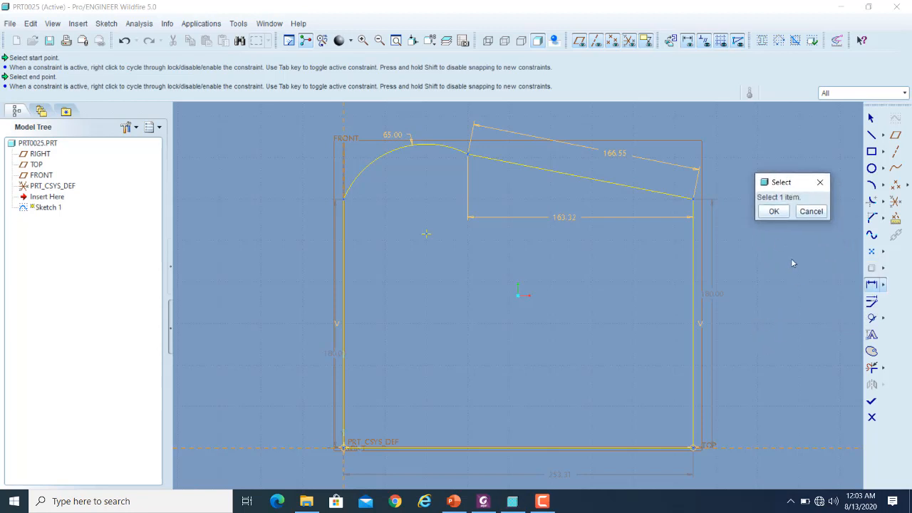
click(342, 258)
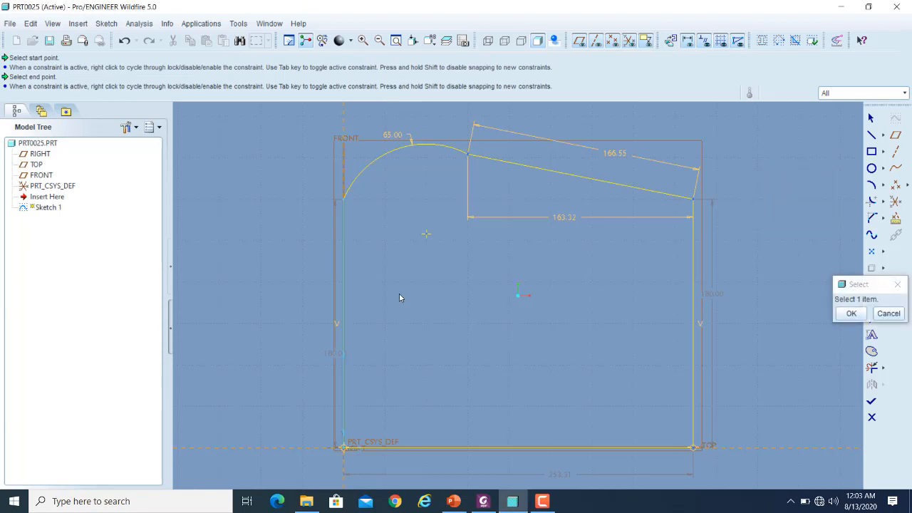
click(693, 265)
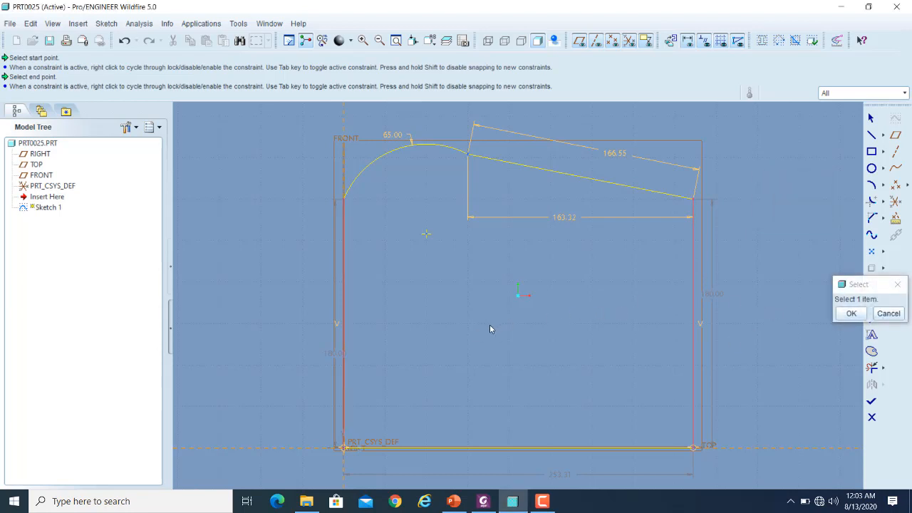
middle_click(565, 351)
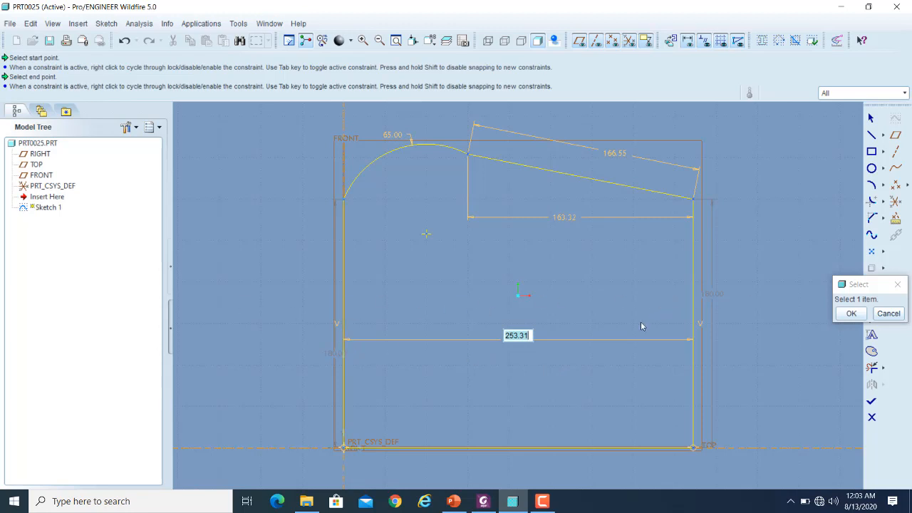
key(Return)
click(851, 313)
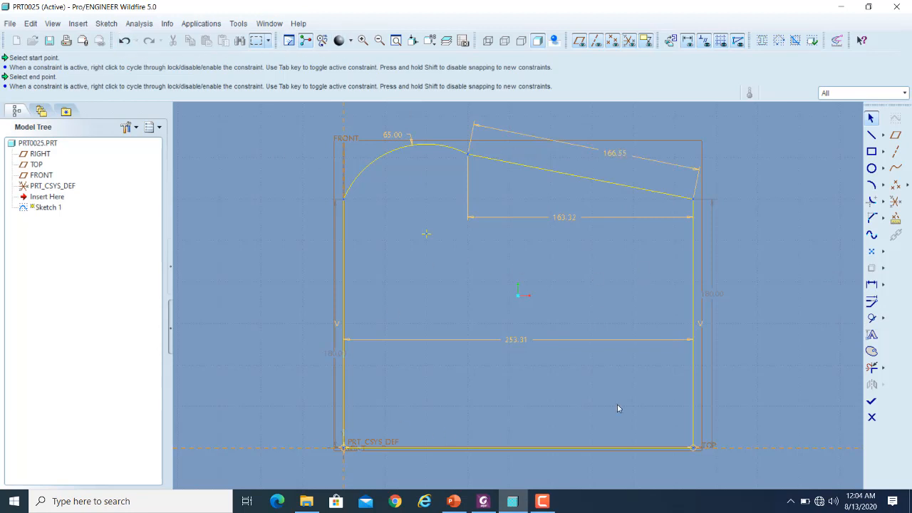
Undo the three added dimensions: the sloping line's length, its horizontal endpoint distance and the distance between the two vertical lines.
click(124, 41)
click(124, 40)
click(124, 41)
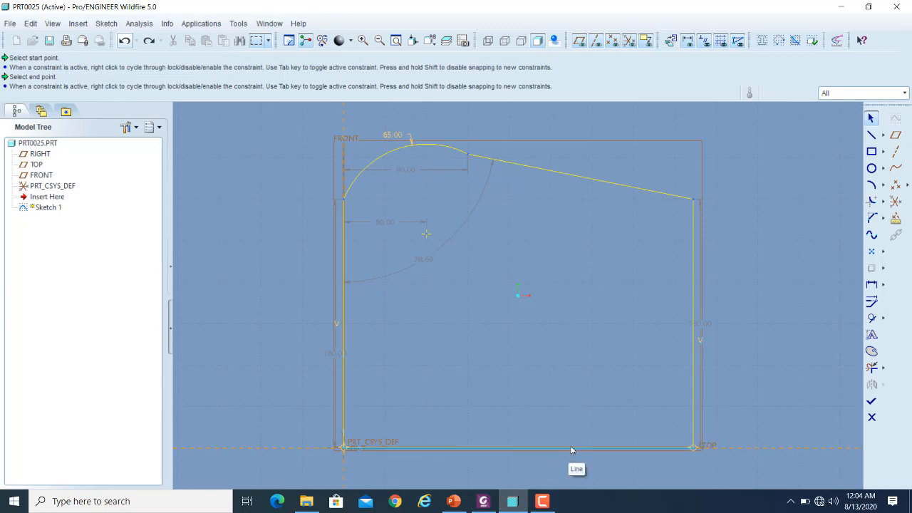
Dimension the bottom line's length below the profile, try to set it to 300, and finish dimensioning.
click(877, 284)
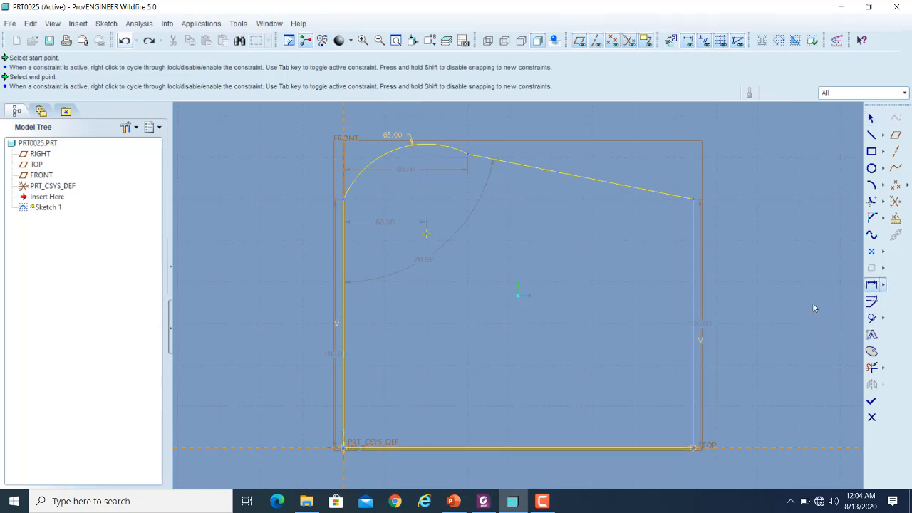
click(522, 449)
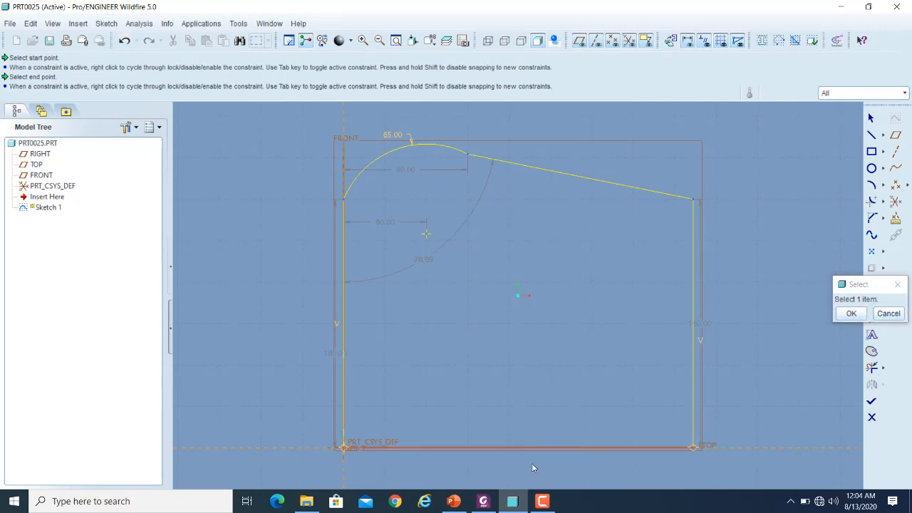
middle_click(531, 463)
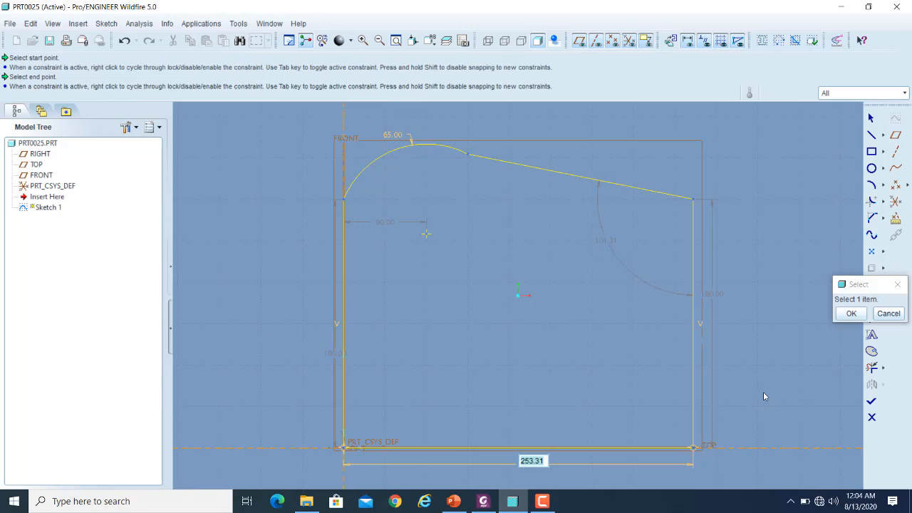
text(300)
key(Return)
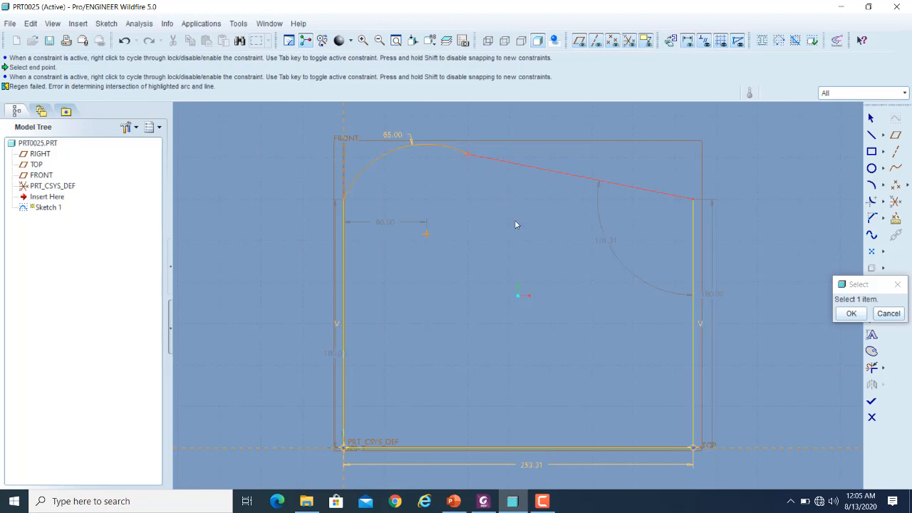
click(895, 315)
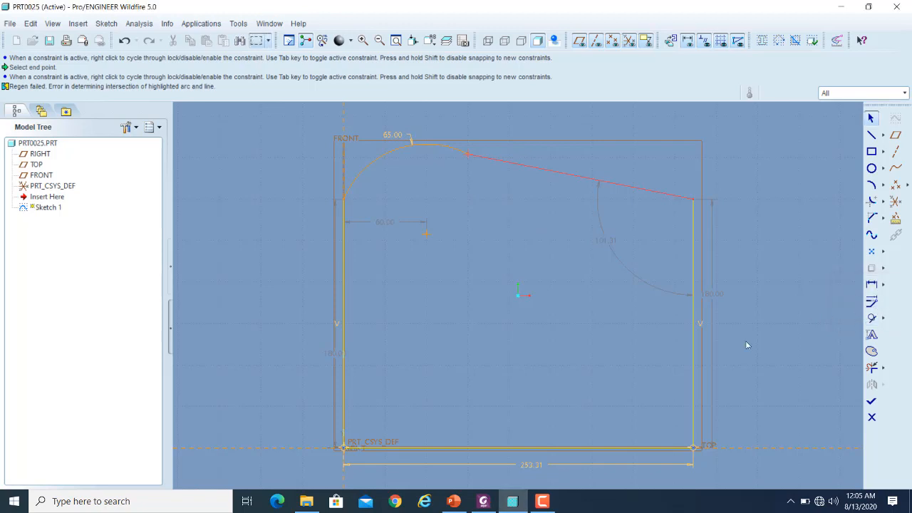
Make the arc tangent to both the sloping line and the left vertical line, and close the constraint selection.
click(466, 155)
click(883, 324)
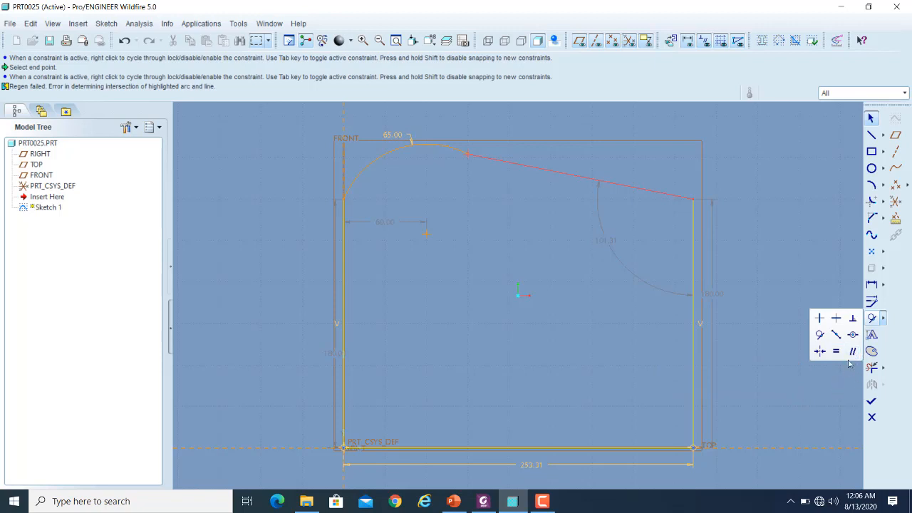
click(819, 334)
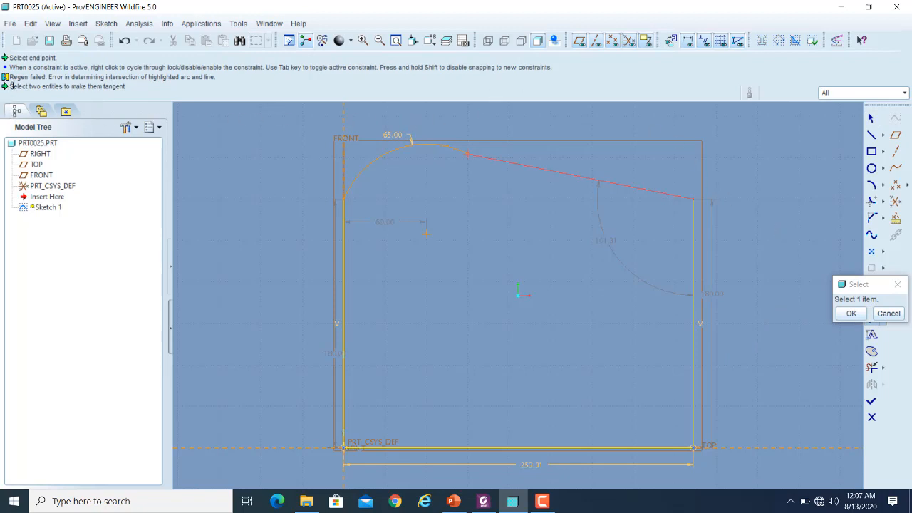
drag(13, 84, 125, 92)
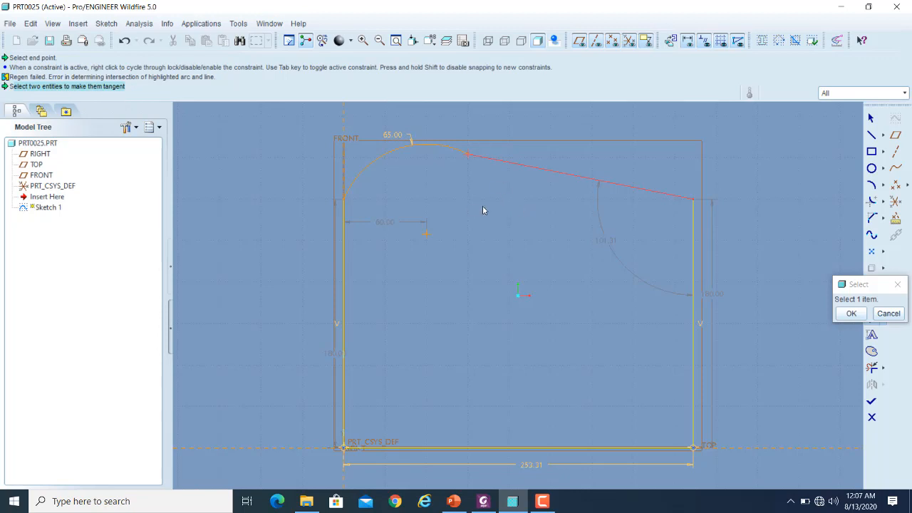
click(444, 149)
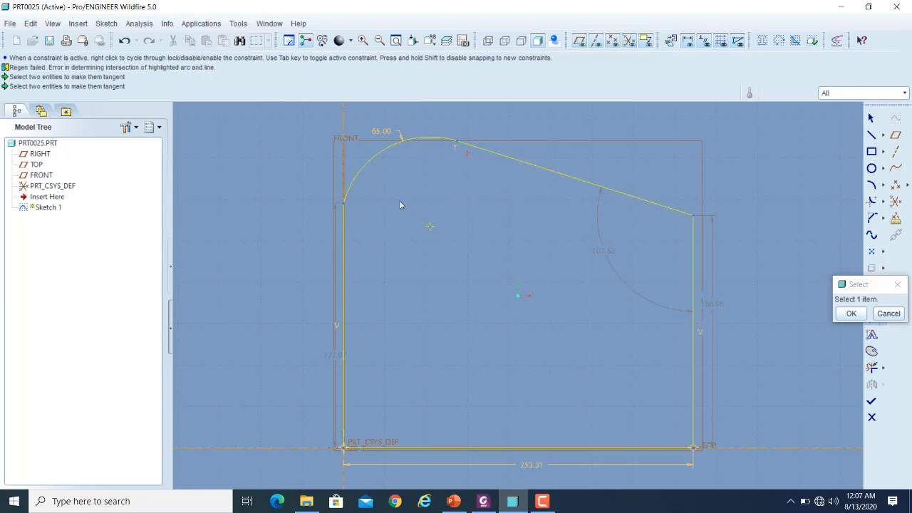
click(358, 178)
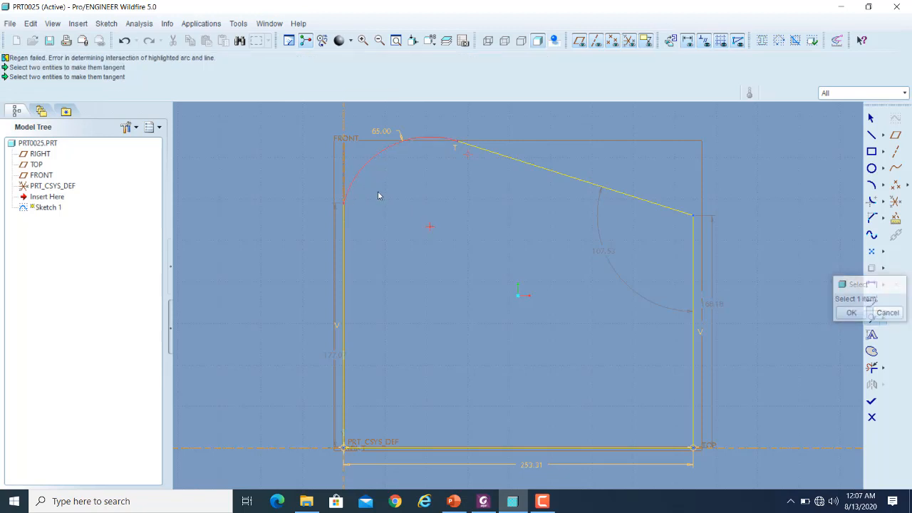
click(344, 219)
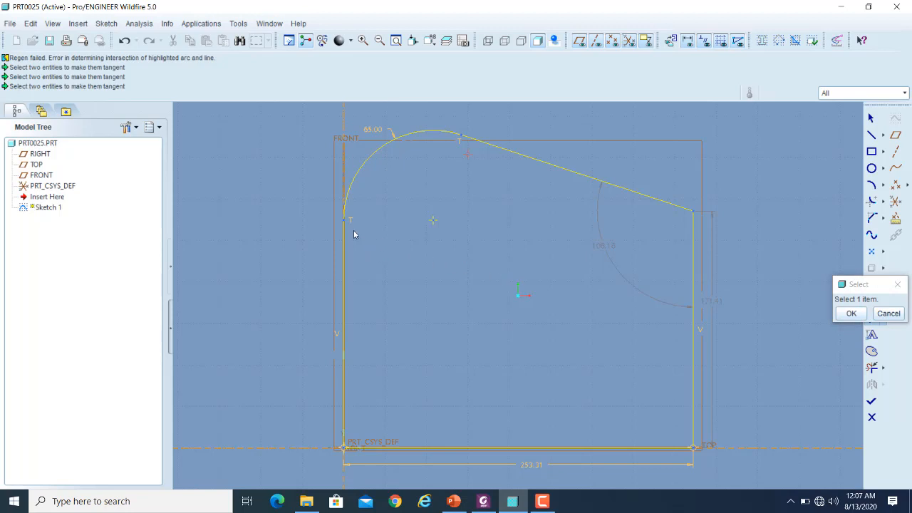
click(850, 314)
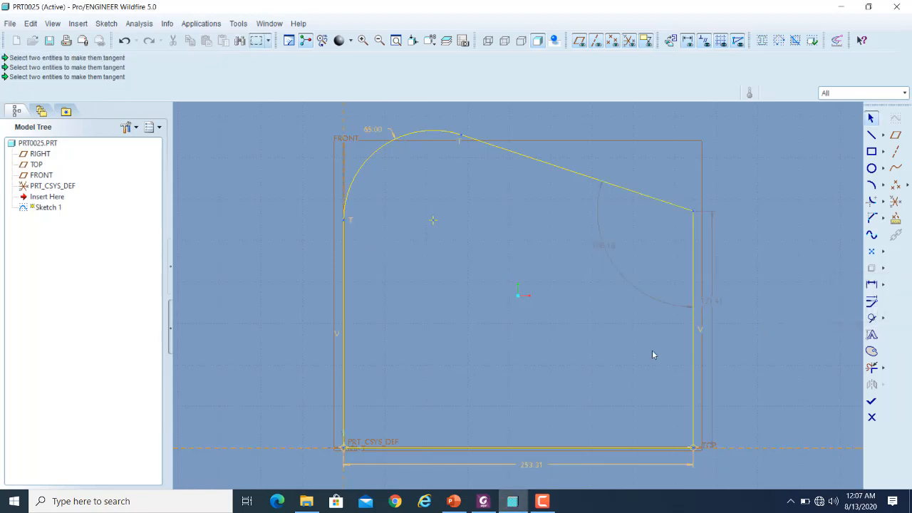
Set the bottom line's length dimension to 340 and finish the sketch.
double_click(530, 463)
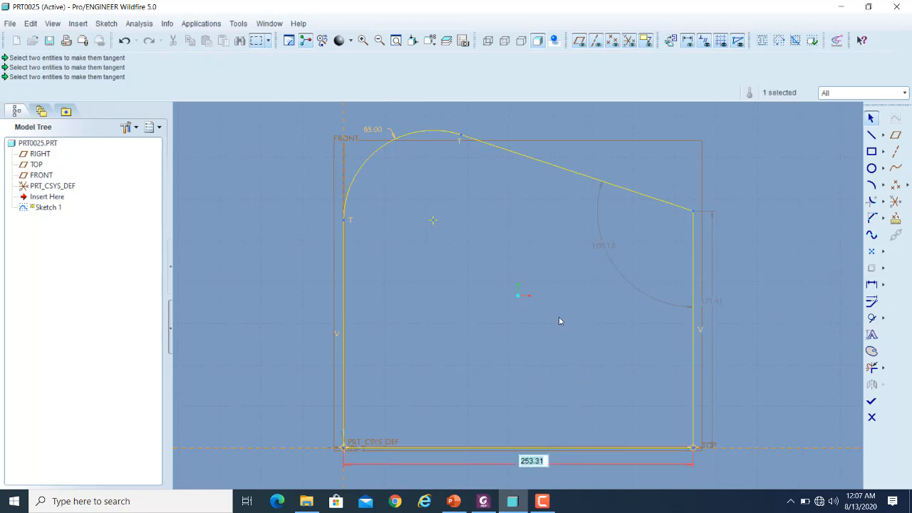
text(340)
key(Return)
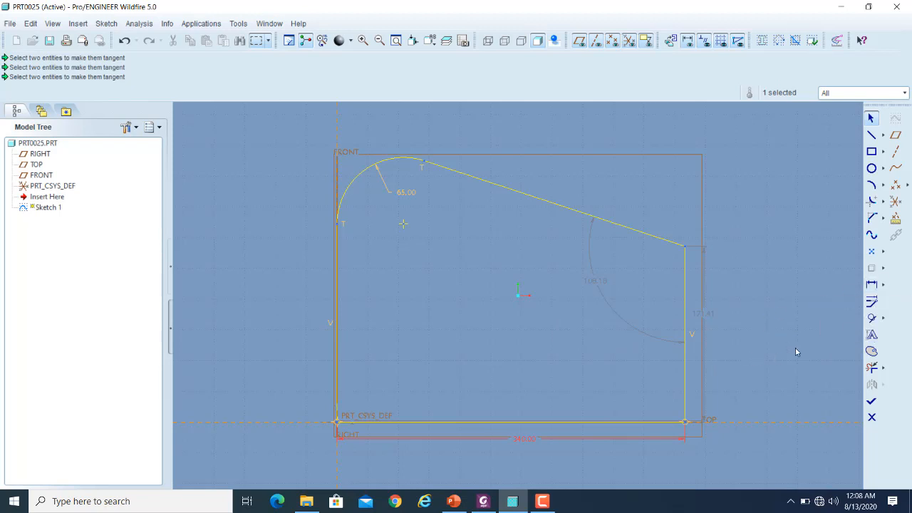
click(883, 320)
click(872, 401)
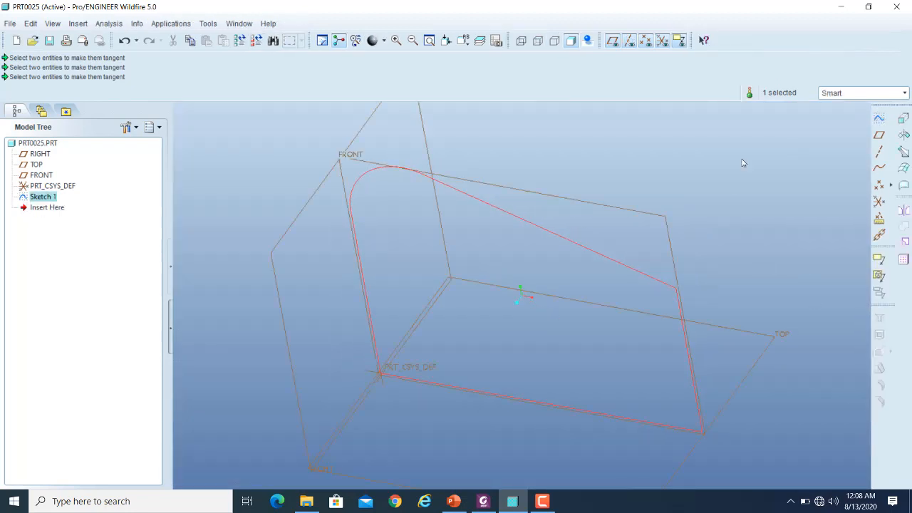
Hide the datum planes and extrude the finished profile sketch as a solid to a depth of 100.
click(612, 42)
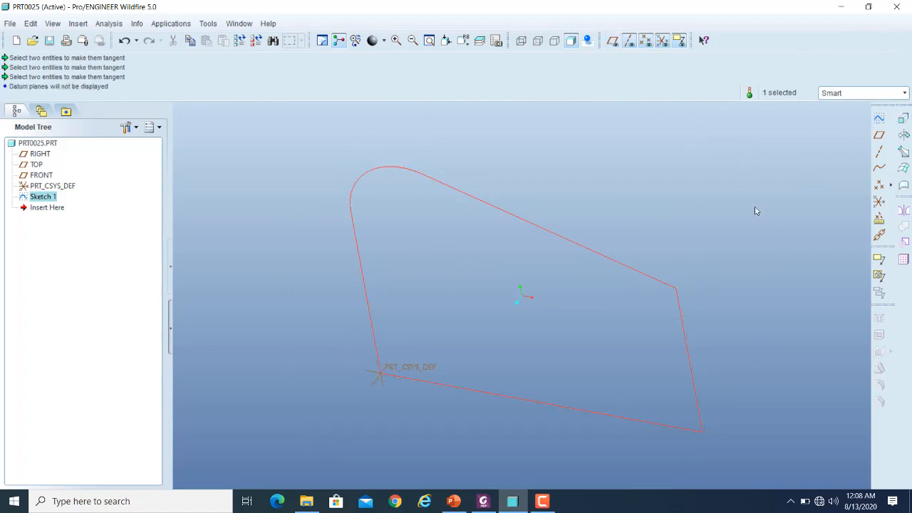
click(903, 118)
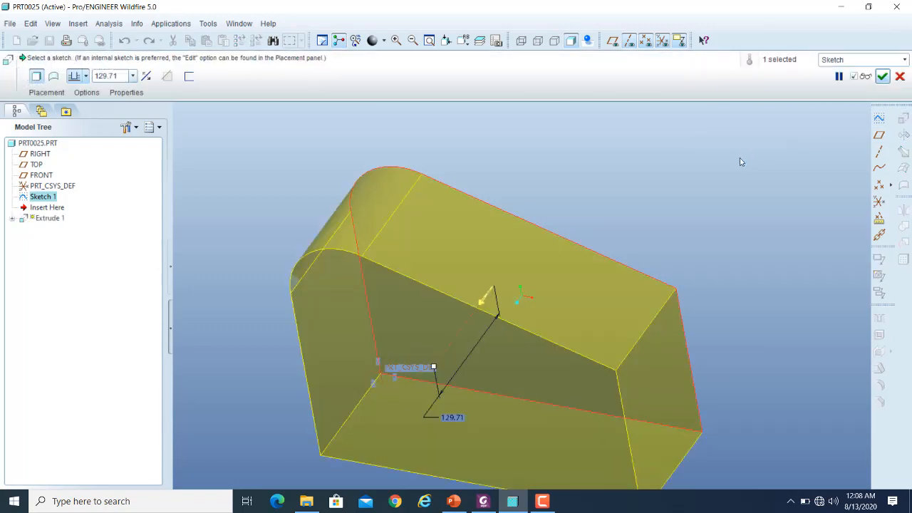
double_click(452, 419)
text(100)
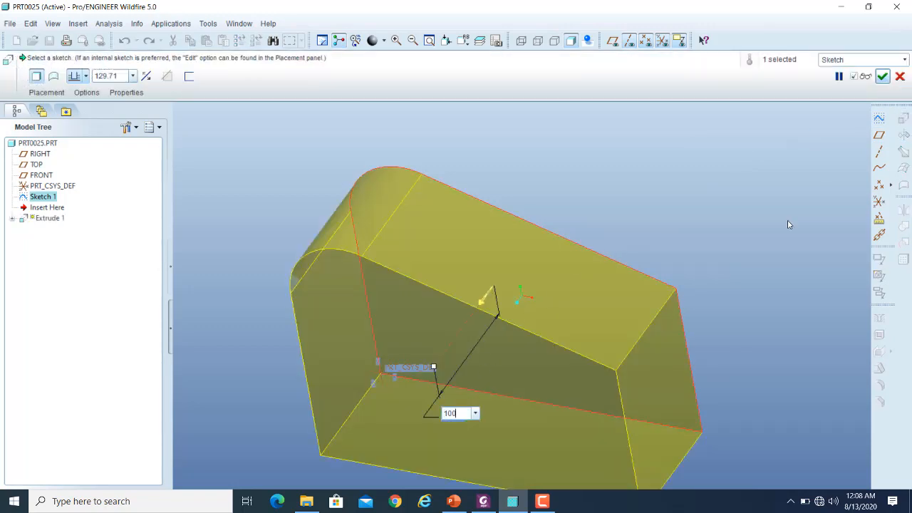
key(Return)
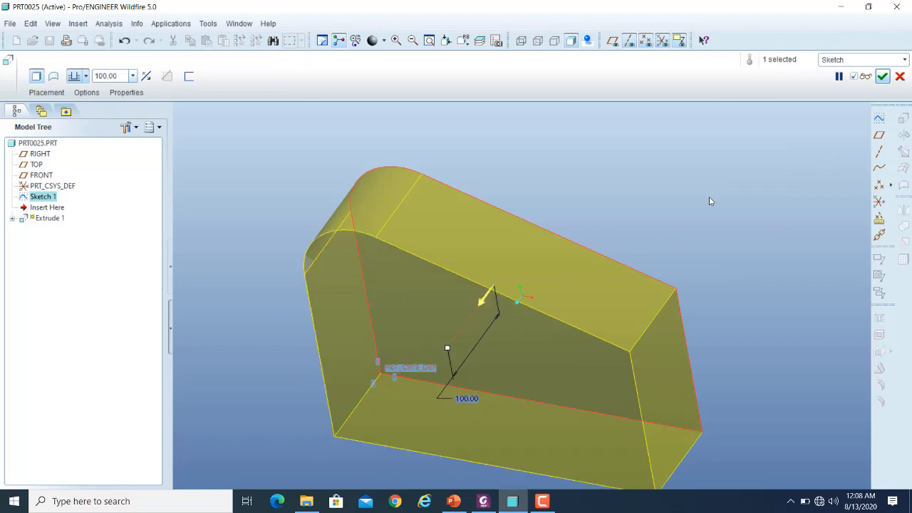
click(881, 76)
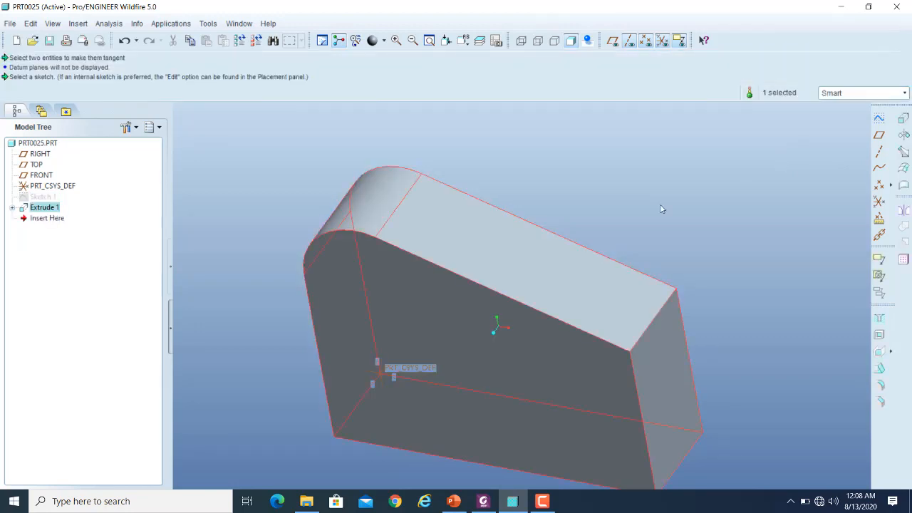
Start a new sketch on the solid's large front face, keeping the RIGHT plane as the right-hand orientation reference.
mouse_move(626, 206)
middle_down()
mouse_move(669, 230)
mouse_move(723, 197)
mouse_move(691, 221)
mouse_move(698, 227)
middle_up()
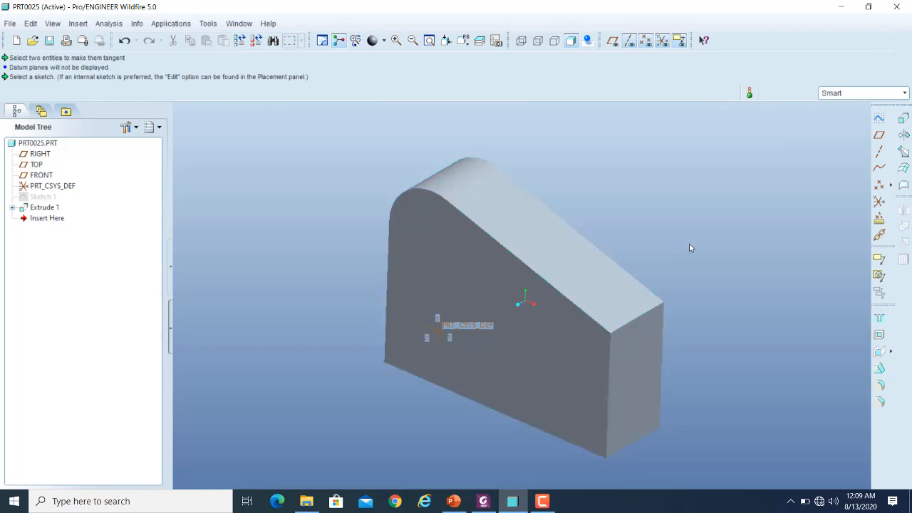
mouse_move(695, 255)
middle_down()
mouse_move(722, 236)
mouse_move(704, 260)
middle_up()
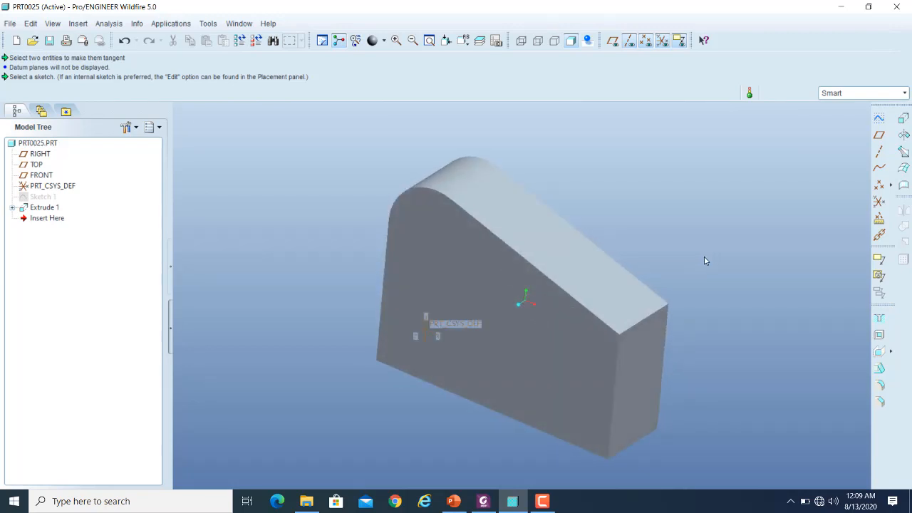
click(878, 120)
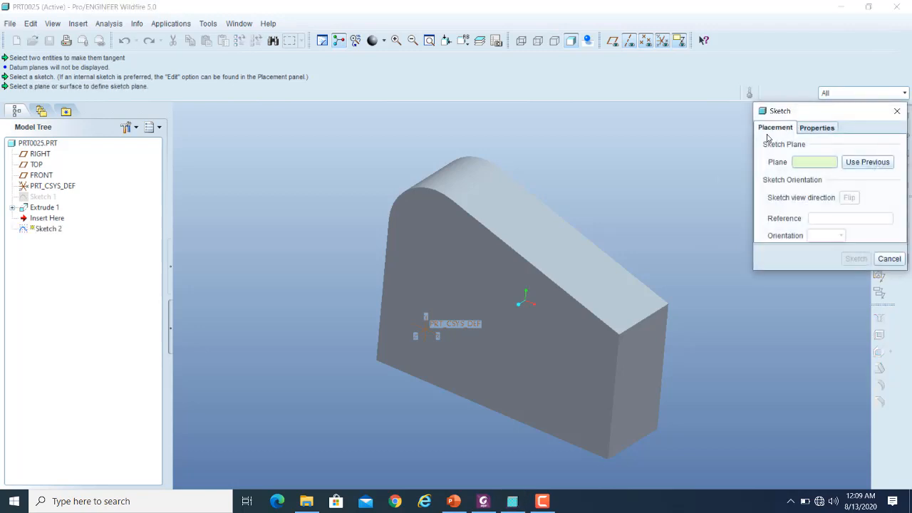
click(472, 284)
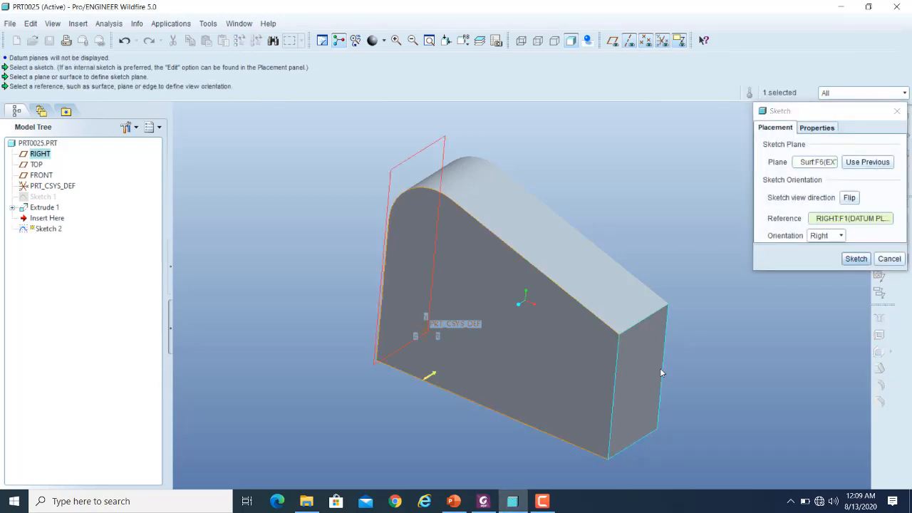
click(864, 262)
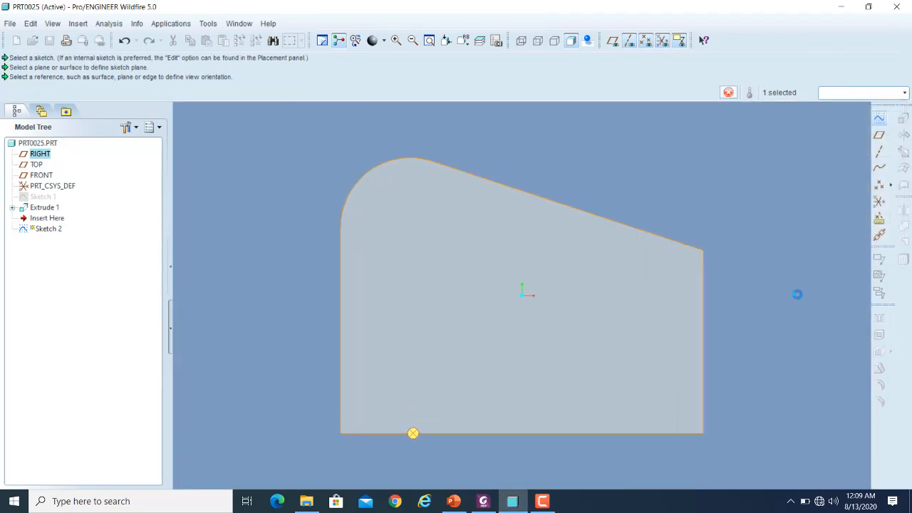
Draw a circle about 40 in diameter, centred about 140 from the face's left and bottom edges, and finish the sketch.
click(872, 168)
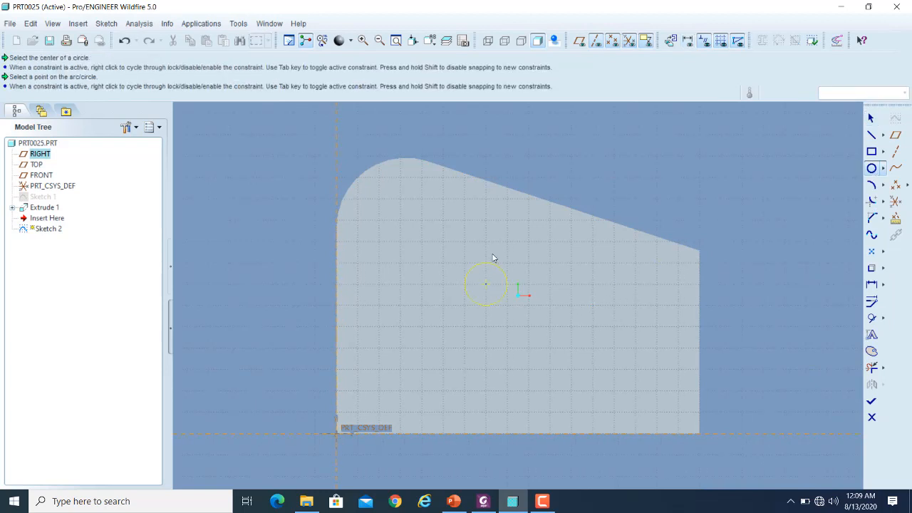
click(491, 263)
click(871, 118)
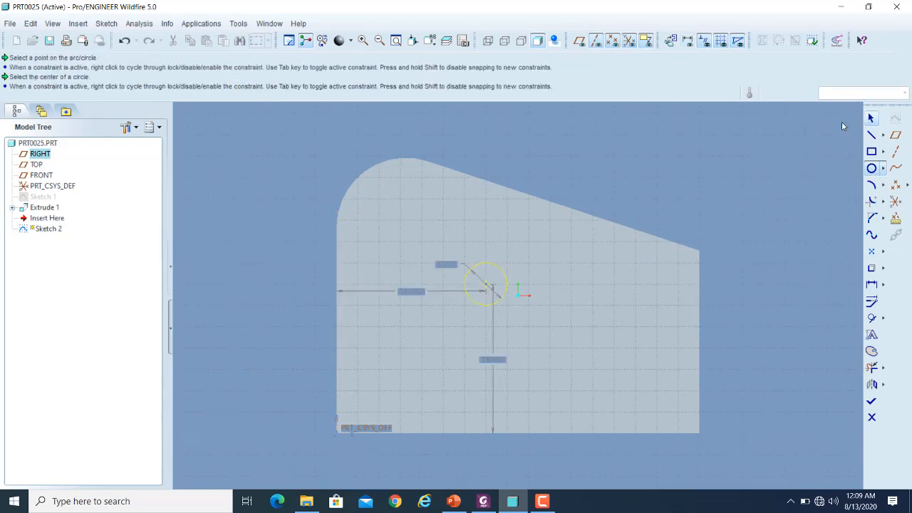
middle_drag(786, 143, 765, 168)
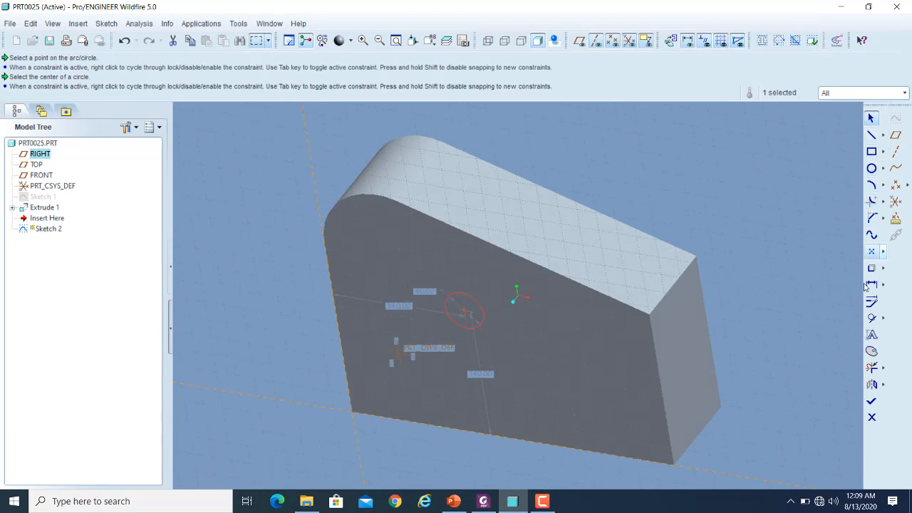
click(871, 400)
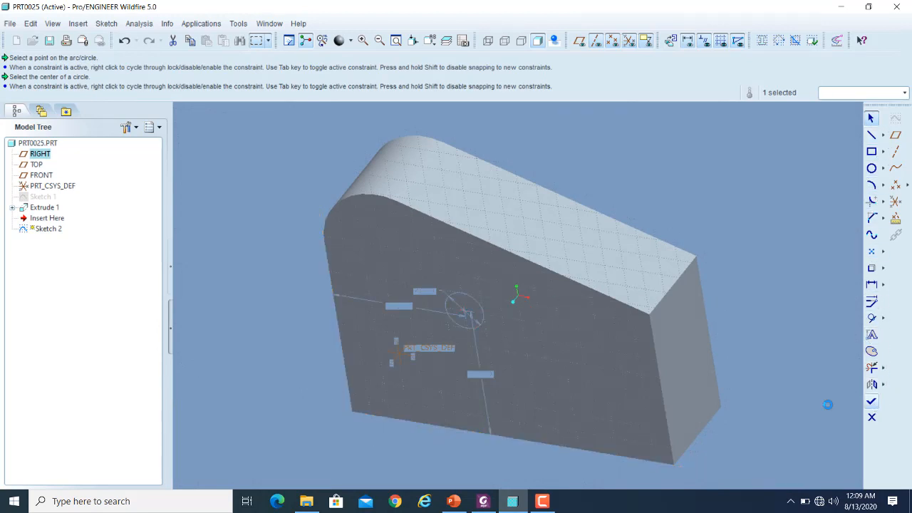
Extrude the circle sketch as a cut that removes material through all of the solid.
click(903, 116)
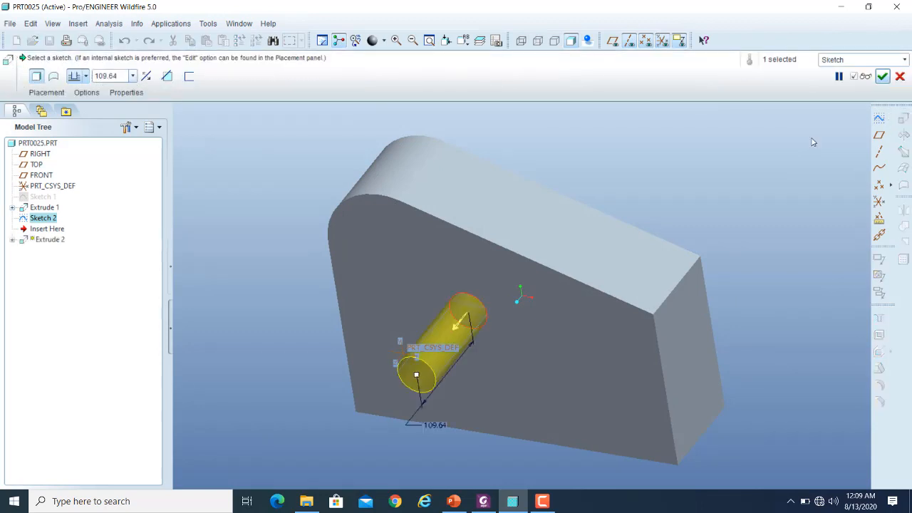
click(456, 325)
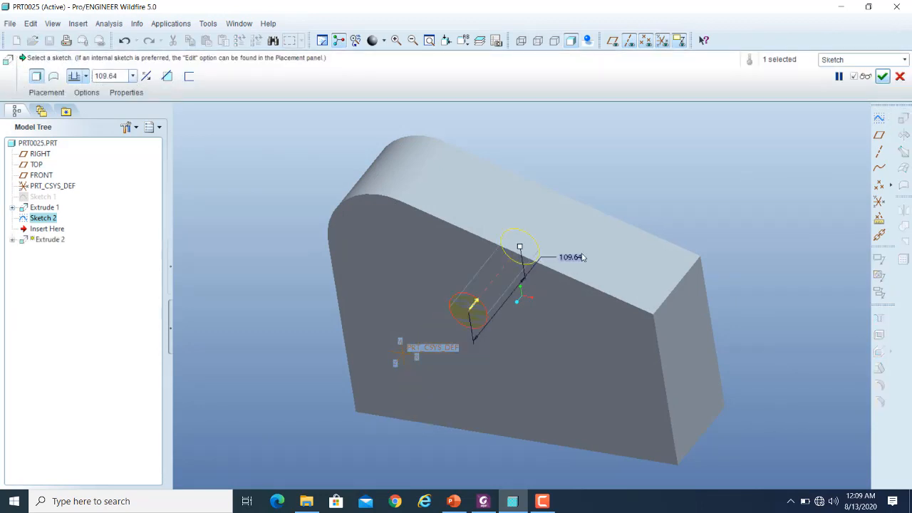
click(85, 76)
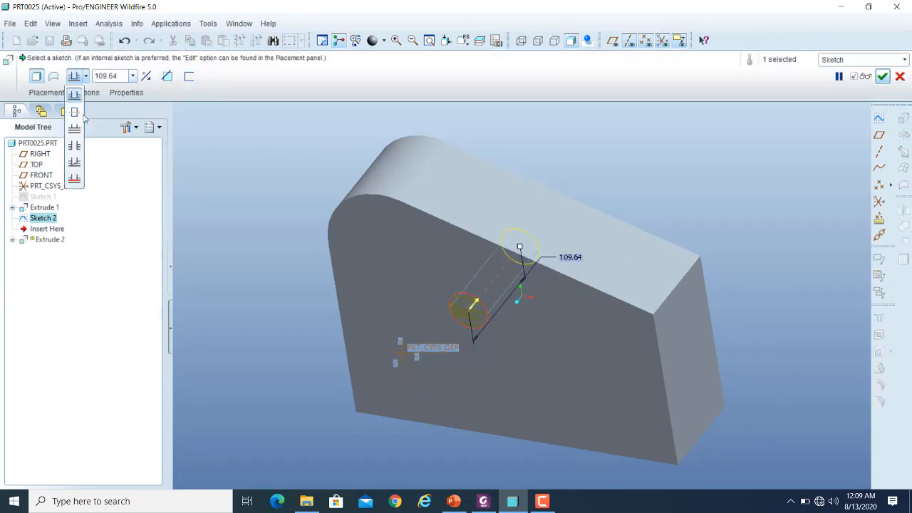
click(75, 146)
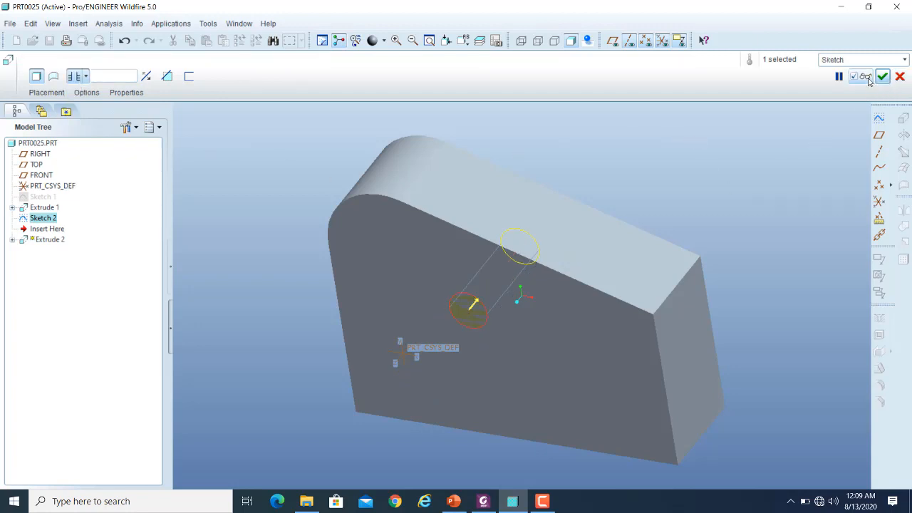
click(166, 77)
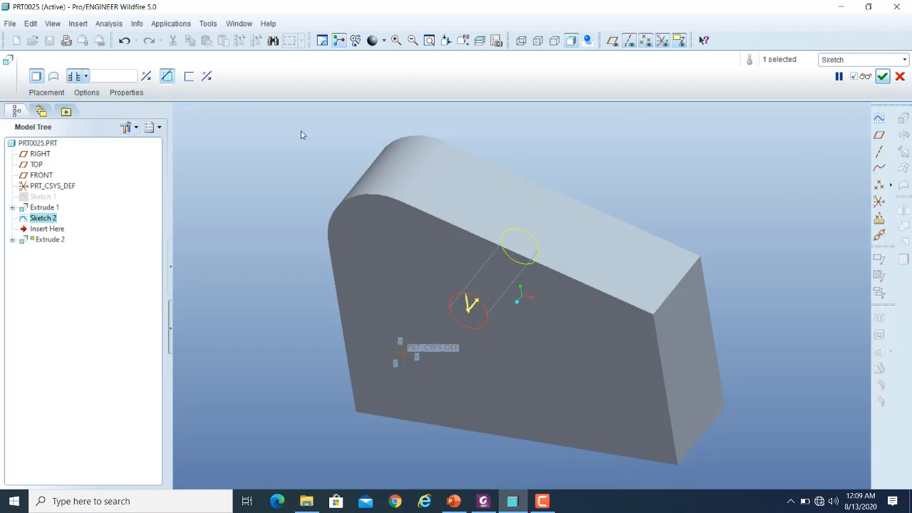
click(882, 76)
click(725, 213)
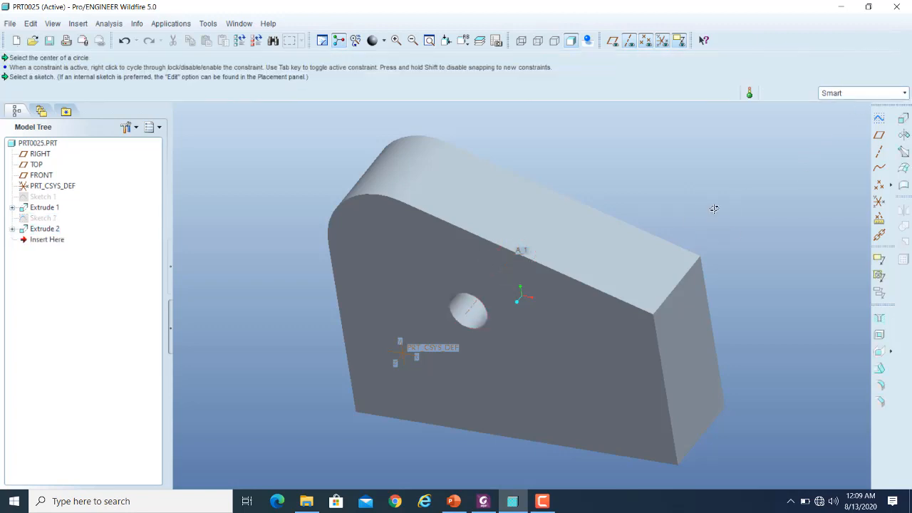
mouse_move(713, 208)
middle_down()
mouse_move(701, 184)
mouse_move(741, 217)
mouse_move(757, 193)
mouse_move(737, 190)
mouse_move(728, 201)
mouse_move(713, 177)
mouse_move(728, 168)
mouse_move(737, 176)
mouse_move(729, 202)
mouse_move(725, 195)
middle_up()
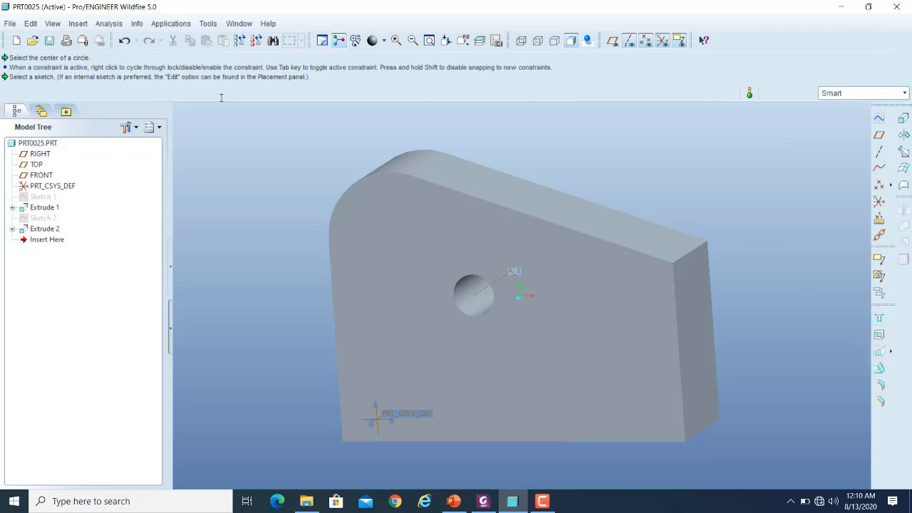
Undo the circular cut and its sketch, and start a simple hole placed on the solid's large front face.
click(126, 41)
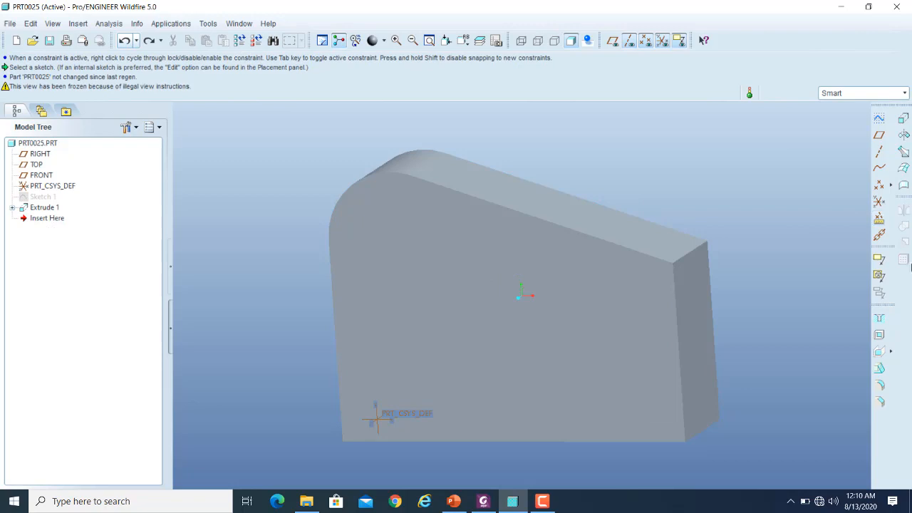
click(880, 320)
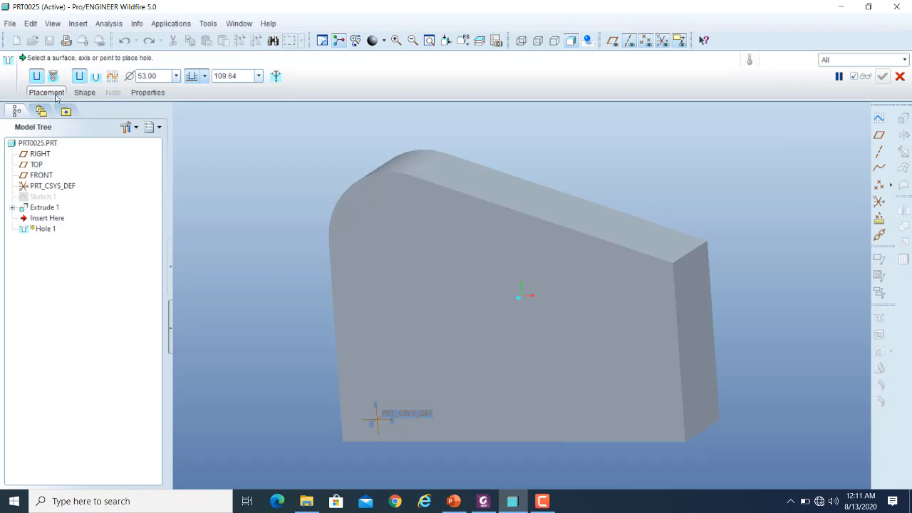
drag(29, 57, 88, 63)
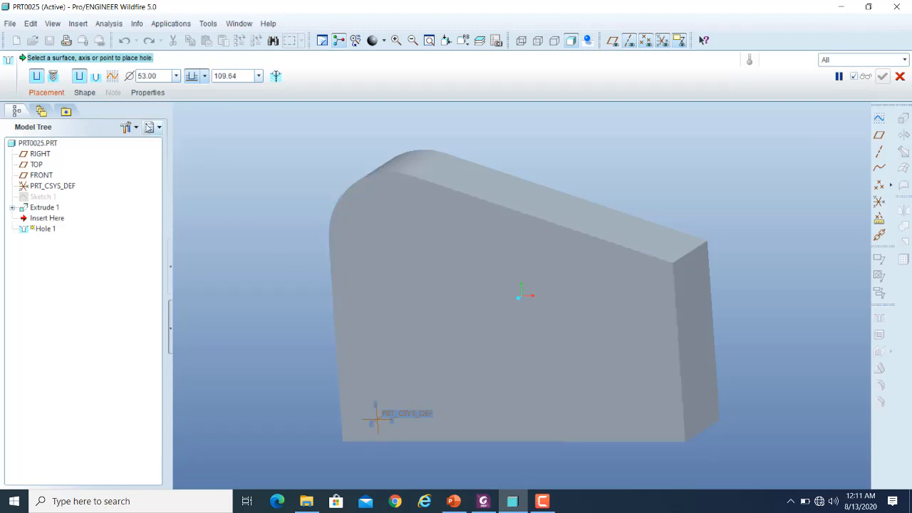
click(43, 94)
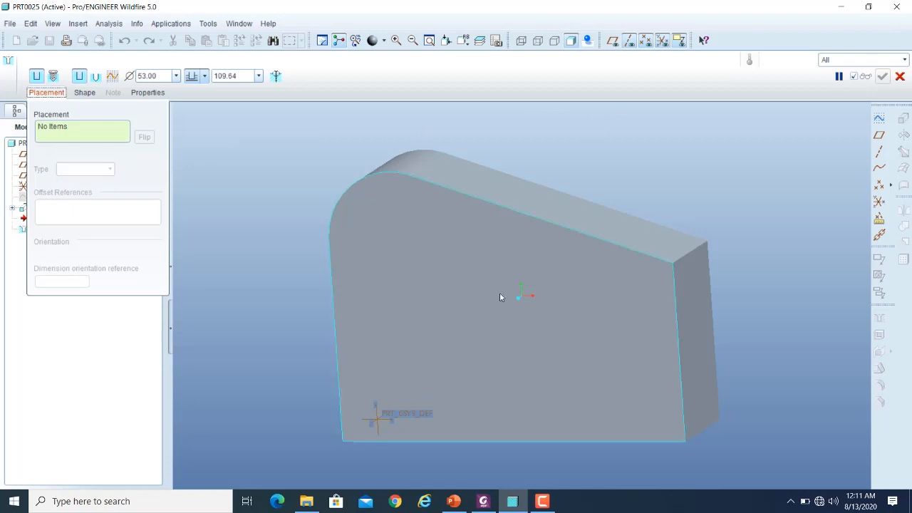
click(456, 289)
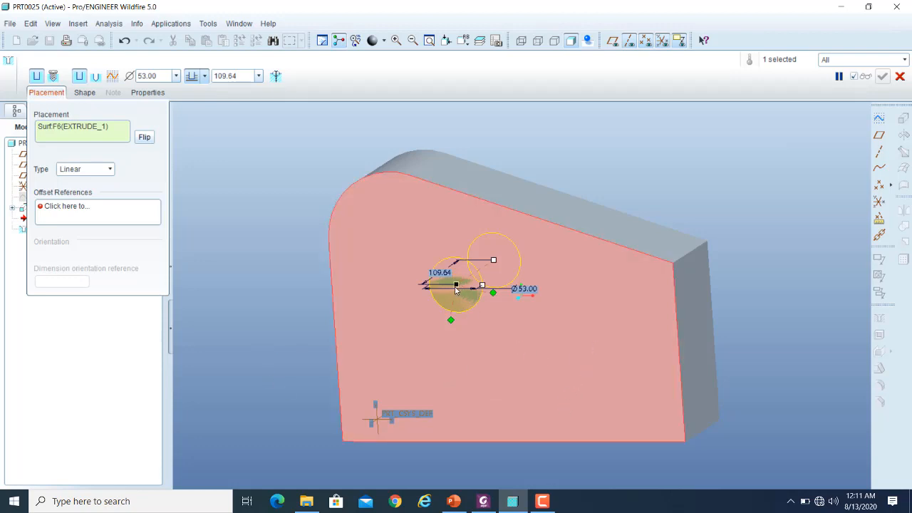
Try placing the hole on the sloped top face and the right side face, and return it to the large front face.
drag(459, 286, 484, 317)
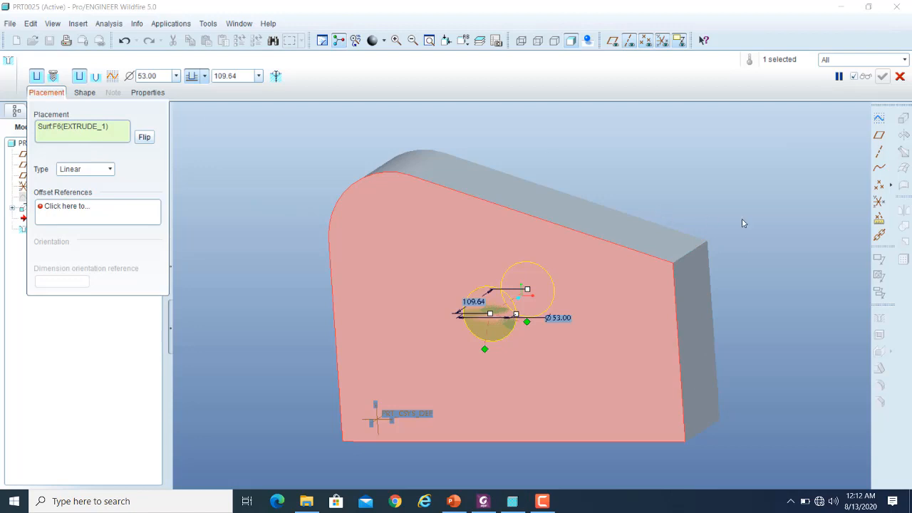
click(580, 213)
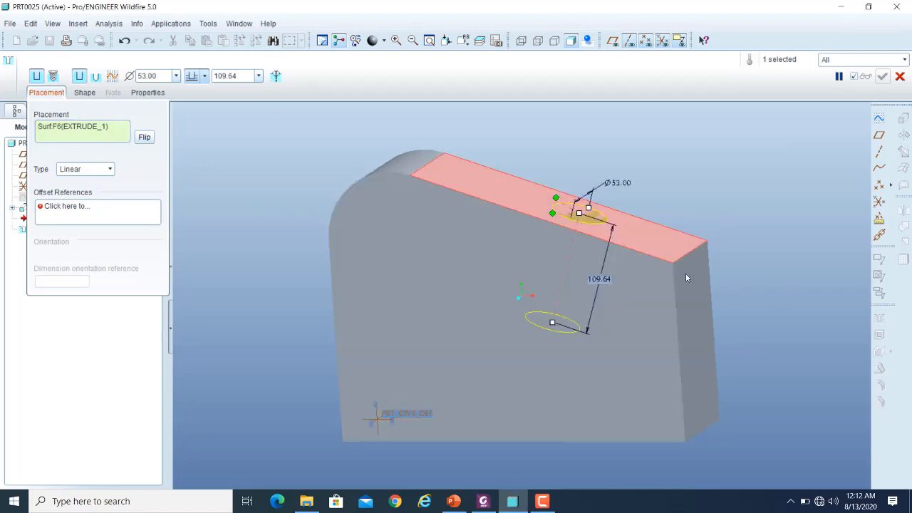
click(690, 325)
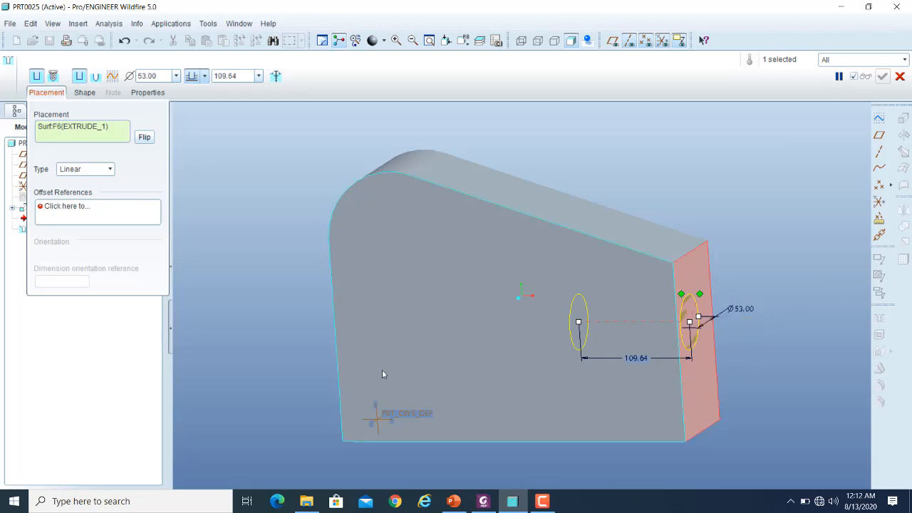
click(456, 303)
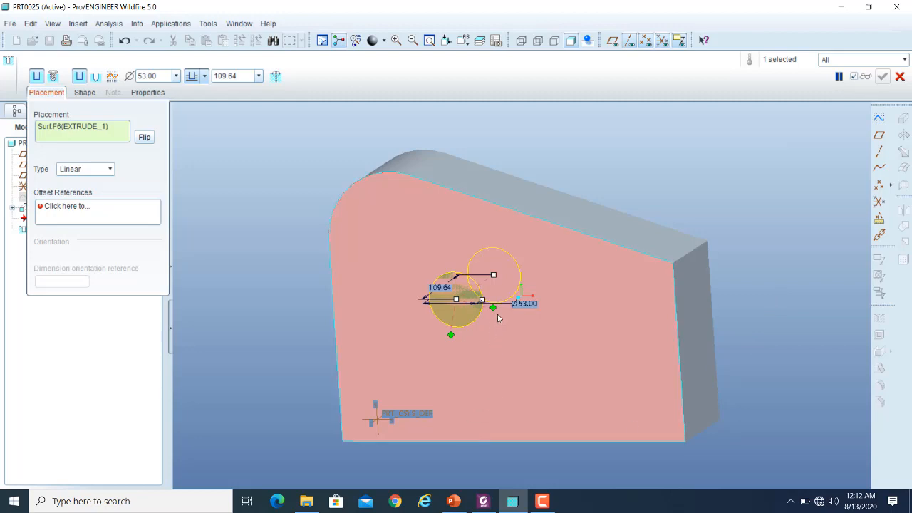
Try moving the hole's two offset reference handles away from it on the front face, and shift the hole's centre slightly.
drag(493, 309, 559, 357)
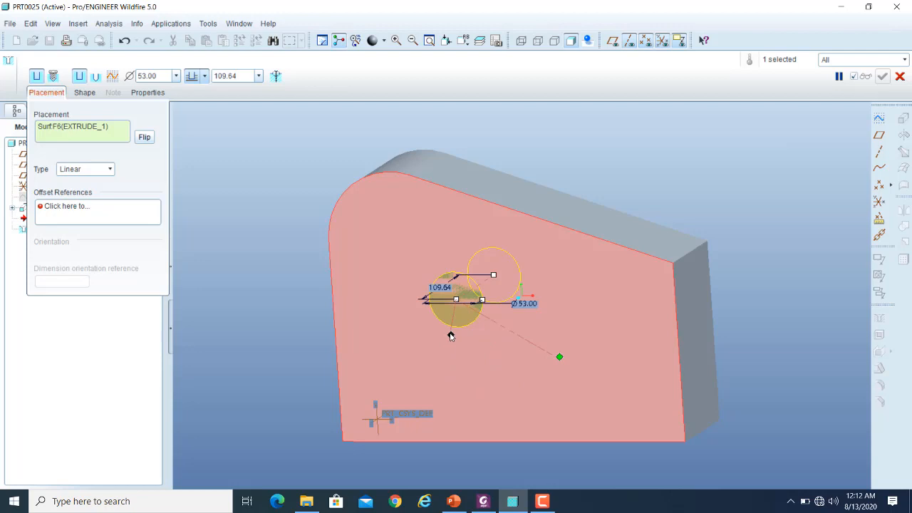
drag(450, 336, 434, 392)
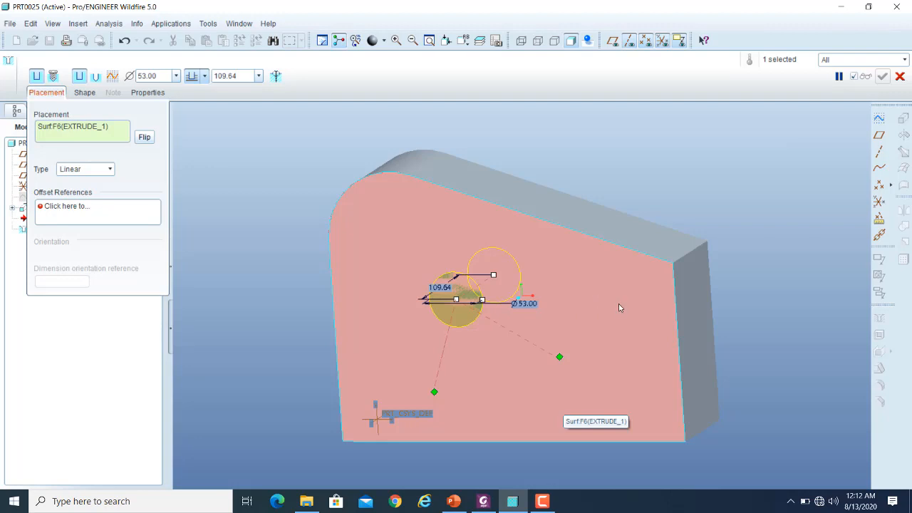
middle_drag(621, 303, 609, 311)
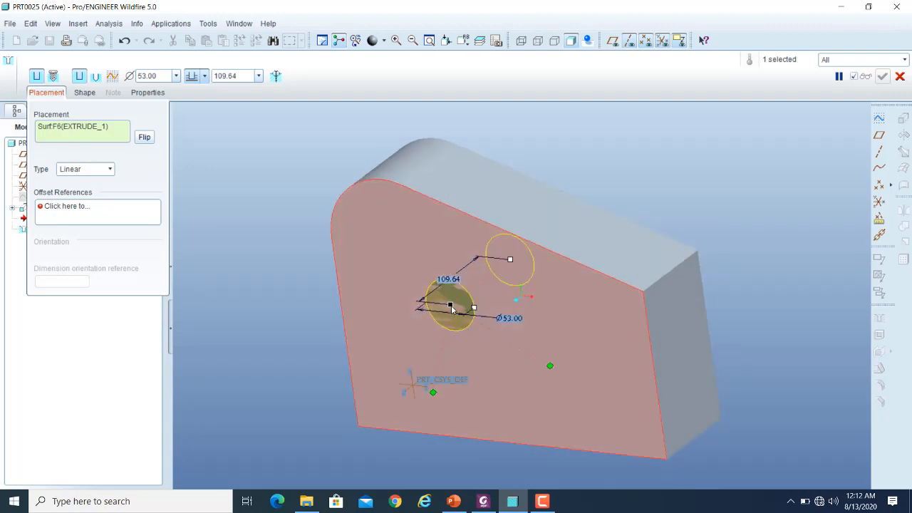
mouse_move(451, 310)
mouse_down()
mouse_move(448, 324)
mouse_move(446, 311)
mouse_up()
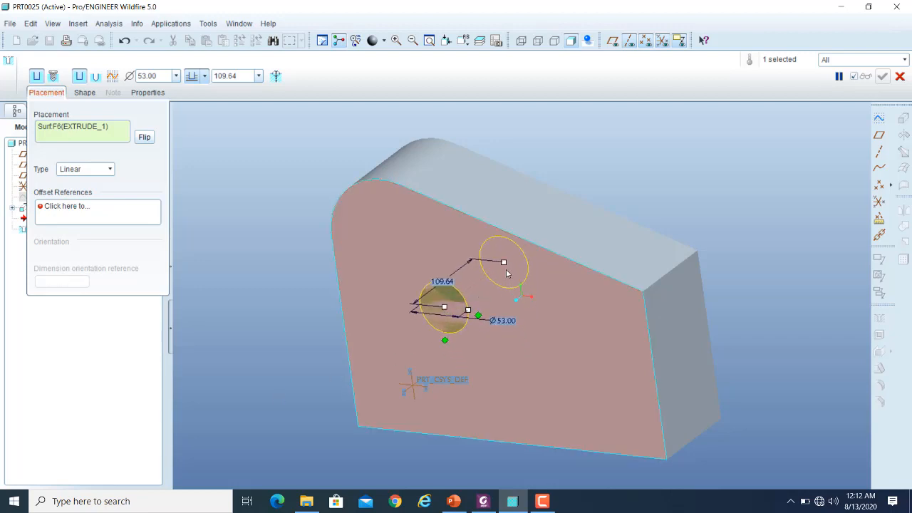
Set the hole's depth to 50 and its diameter to 60.
mouse_move(502, 270)
mouse_down()
mouse_move(463, 298)
mouse_move(491, 285)
mouse_move(508, 259)
mouse_up()
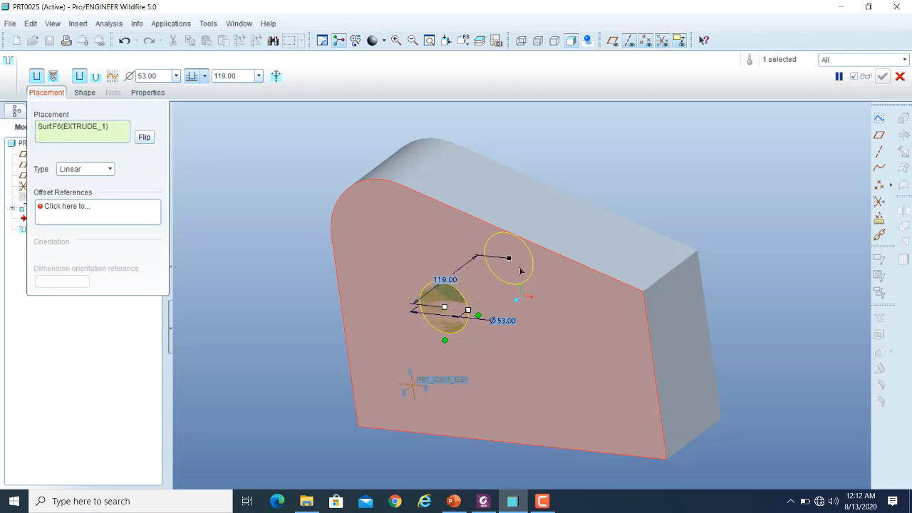
double_click(452, 280)
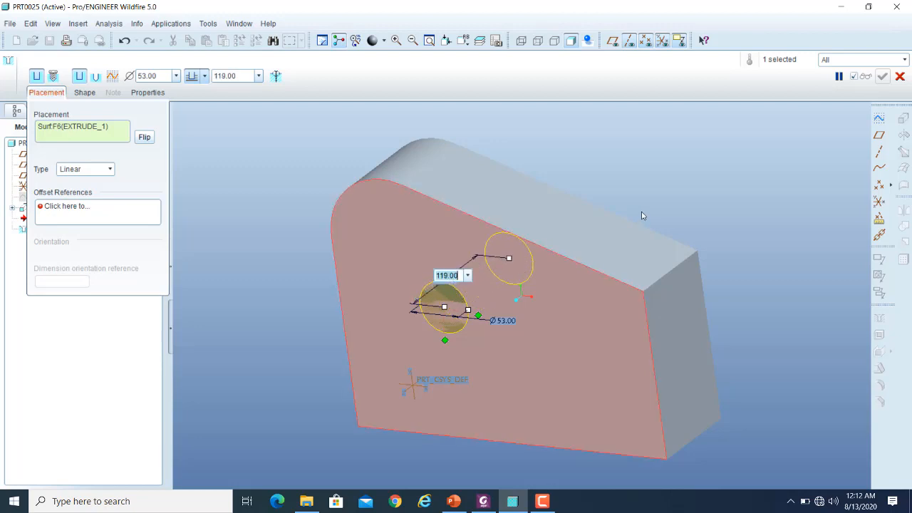
text(50)
key(Return)
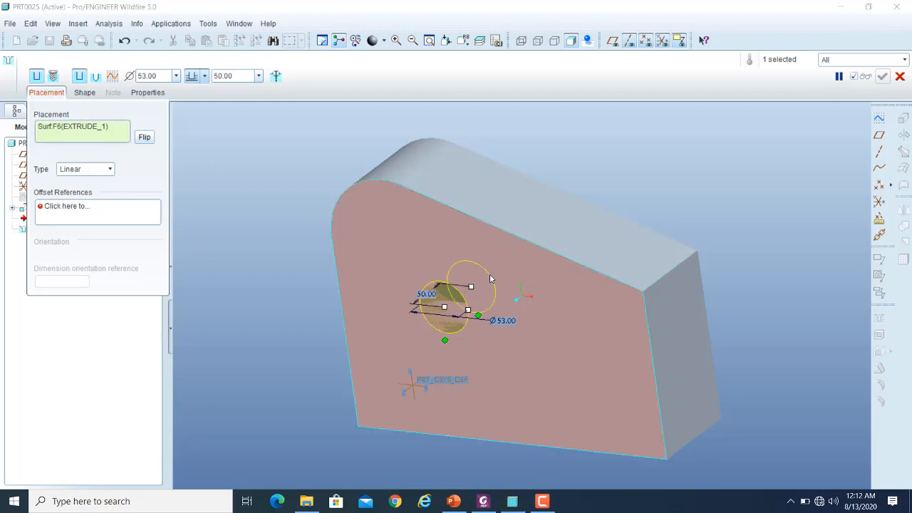
double_click(503, 321)
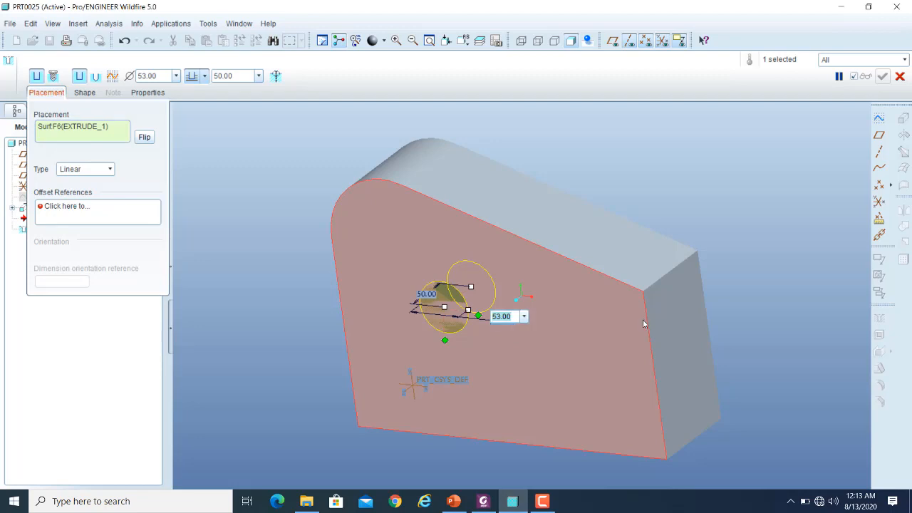
text(60)
key(Return)
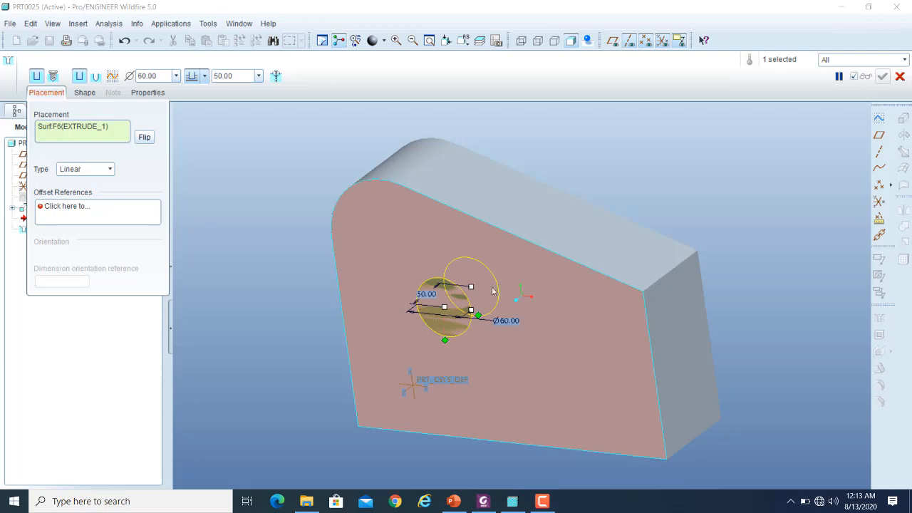
Resize the hole to depth 90 and diameter 40, and move its centre to about 163 from the right edge and 109 from the bottom edge.
drag(476, 290, 493, 270)
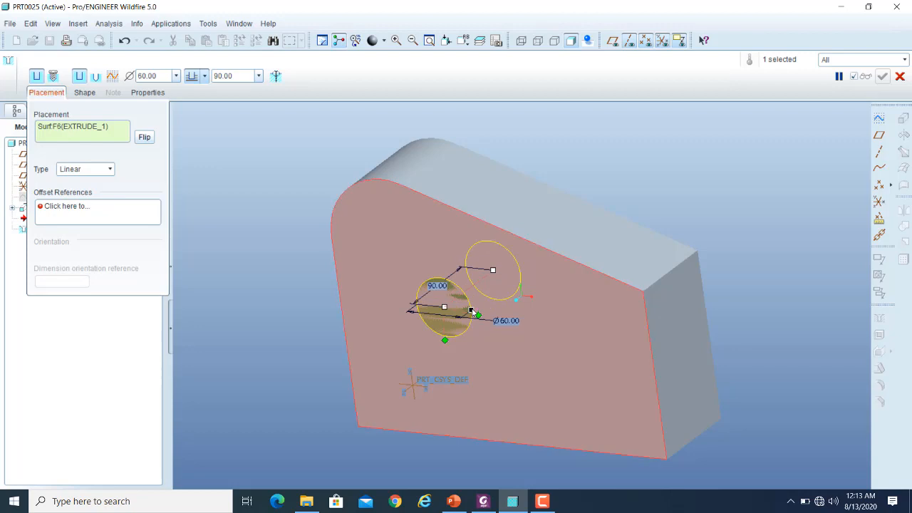
mouse_move(471, 311)
mouse_down()
mouse_move(450, 298)
mouse_move(467, 304)
mouse_move(460, 300)
mouse_up()
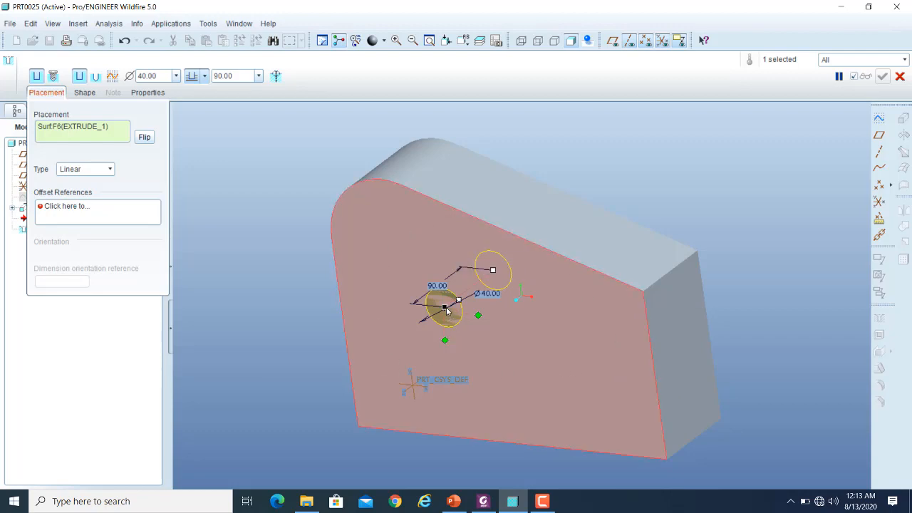
drag(447, 310, 504, 336)
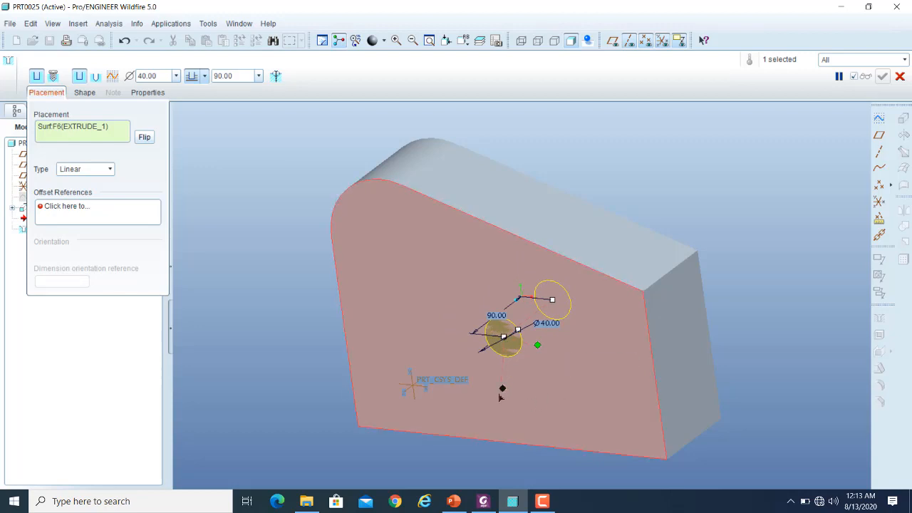
Attach the hole's two linear offset references to the front face's right edge and bottom edge.
drag(433, 366, 429, 335)
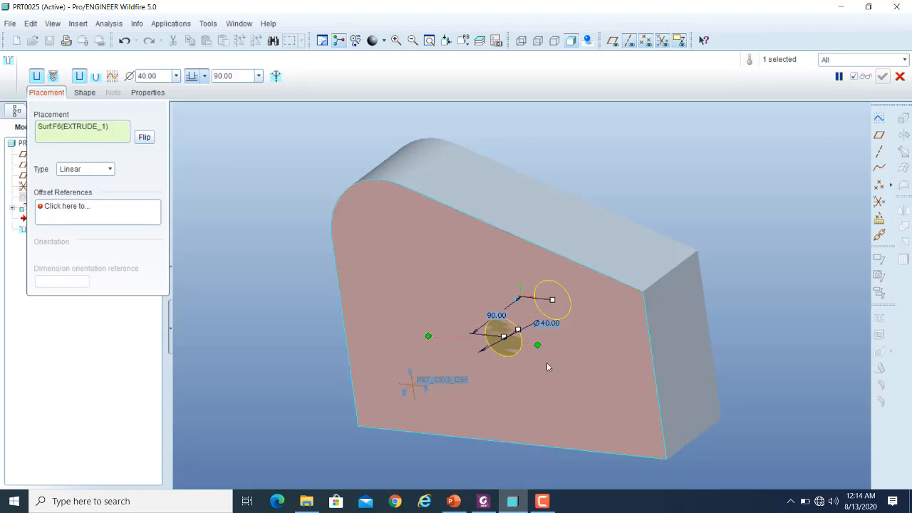
drag(539, 345, 538, 346)
drag(563, 367, 596, 385)
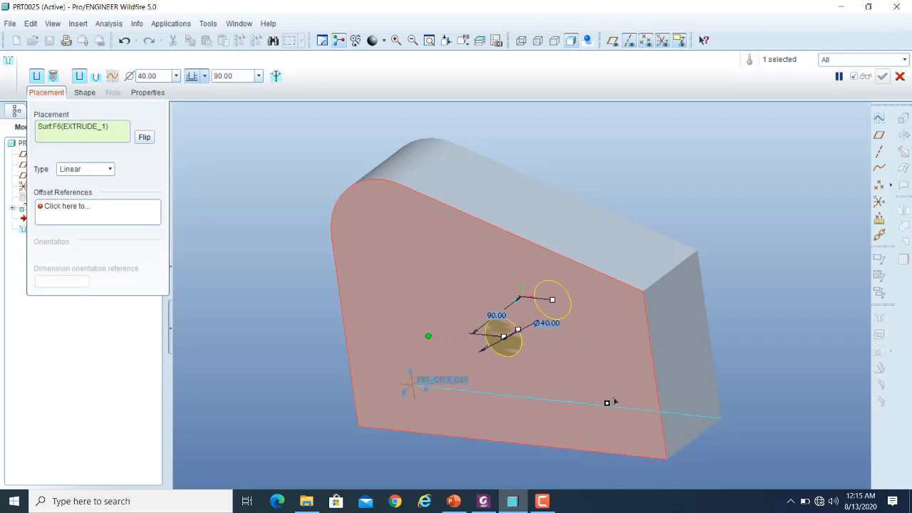
click(648, 335)
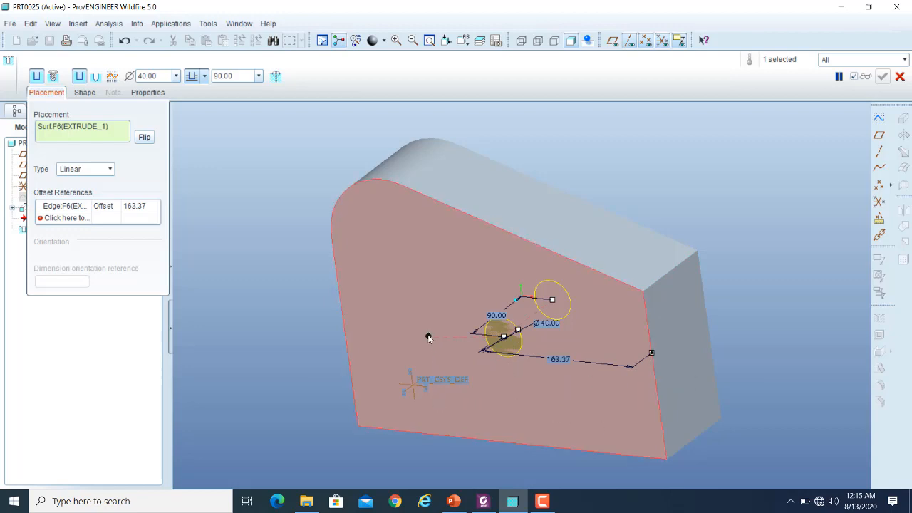
drag(428, 338, 343, 325)
drag(580, 347, 540, 451)
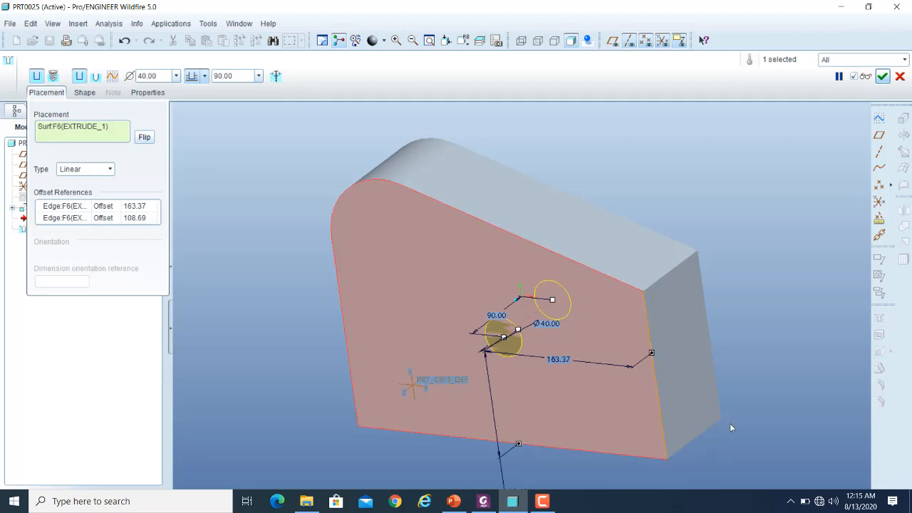
Move the hole's centre farther in from the edges, and set its offsets from the front face's right and bottom edges to 50 each.
scroll(775, 322, down, 2)
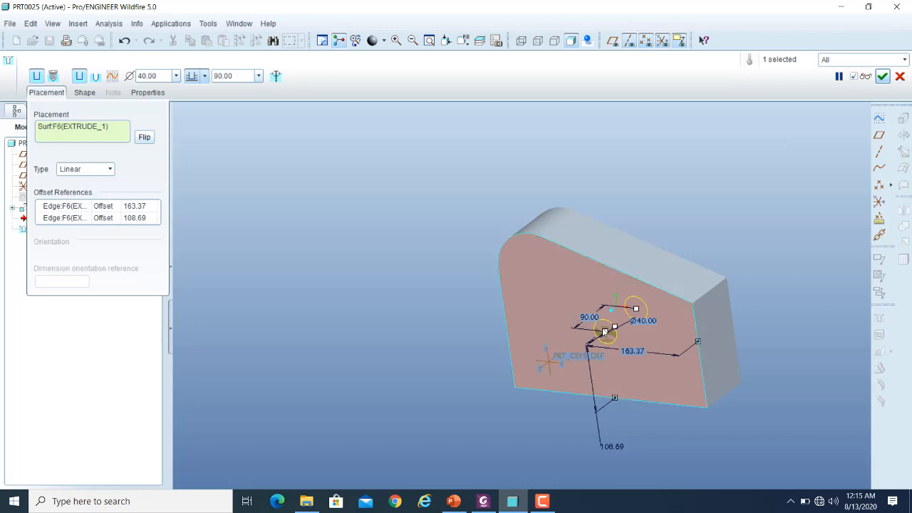
drag(604, 331, 569, 303)
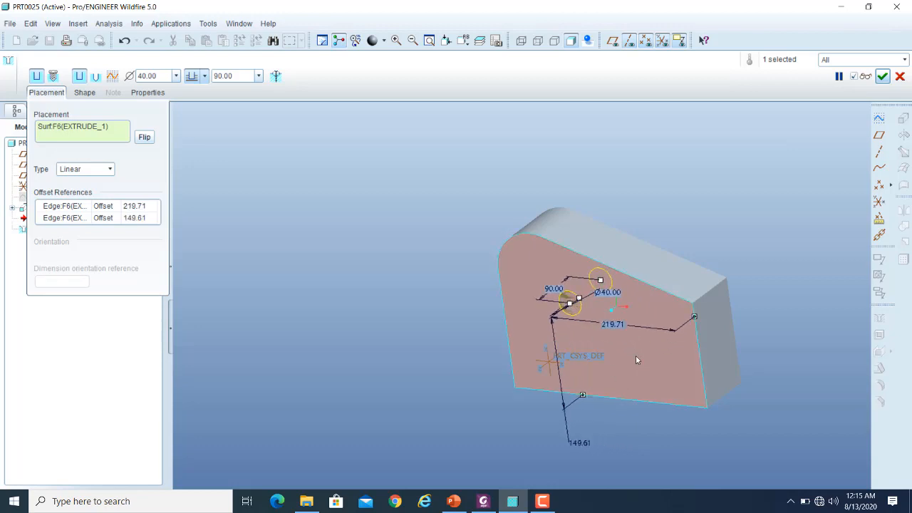
double_click(611, 327)
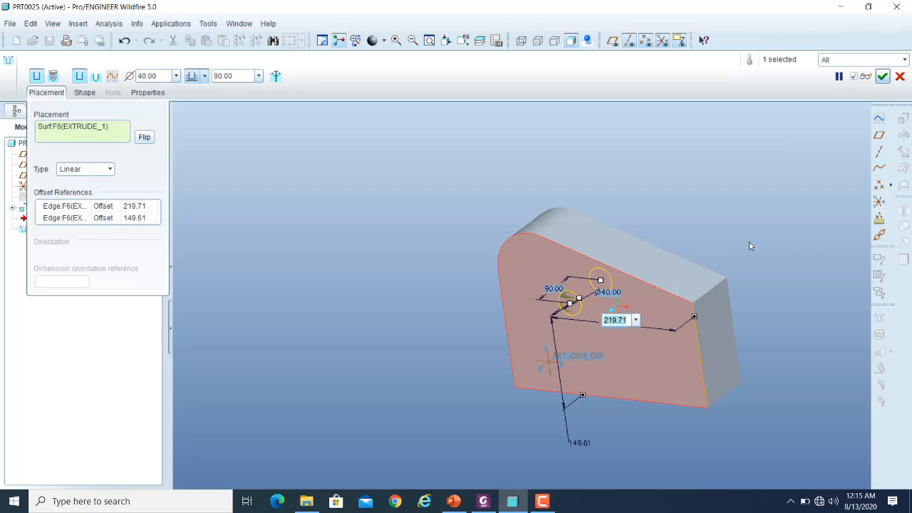
text(50)
key(Return)
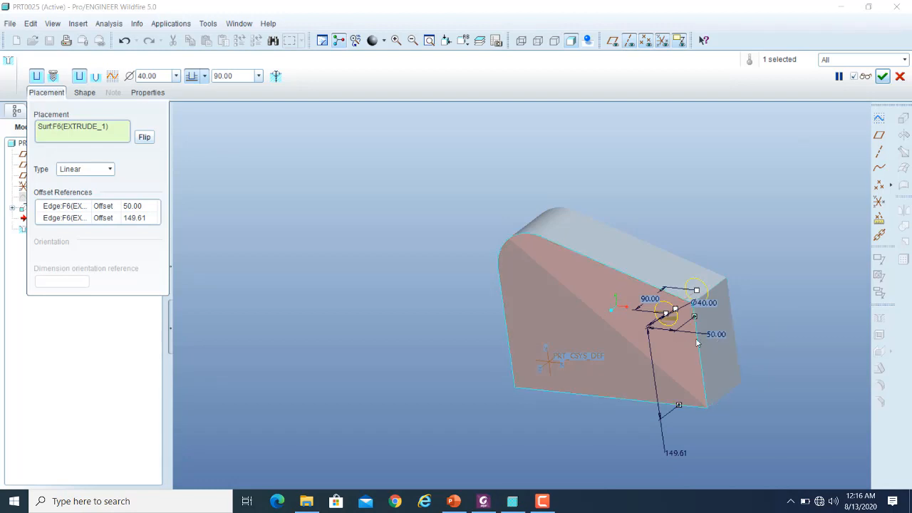
double_click(677, 453)
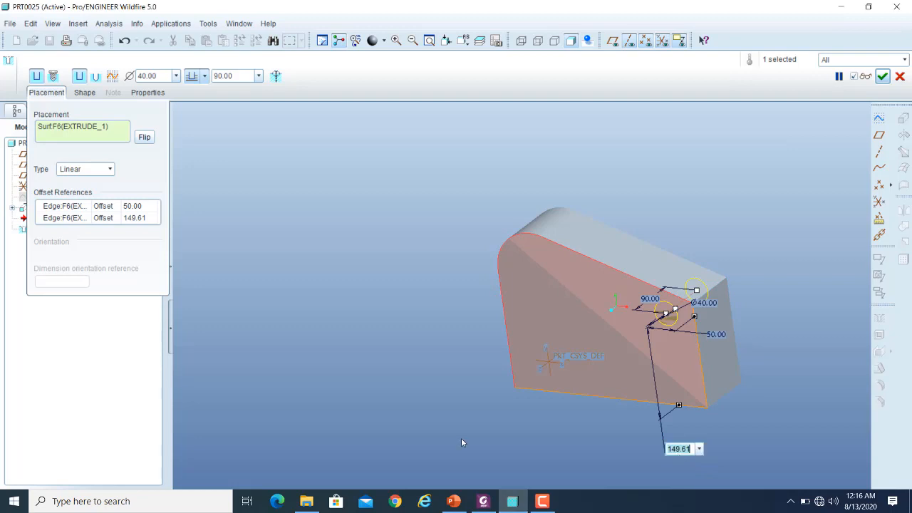
text(50)
key(Return)
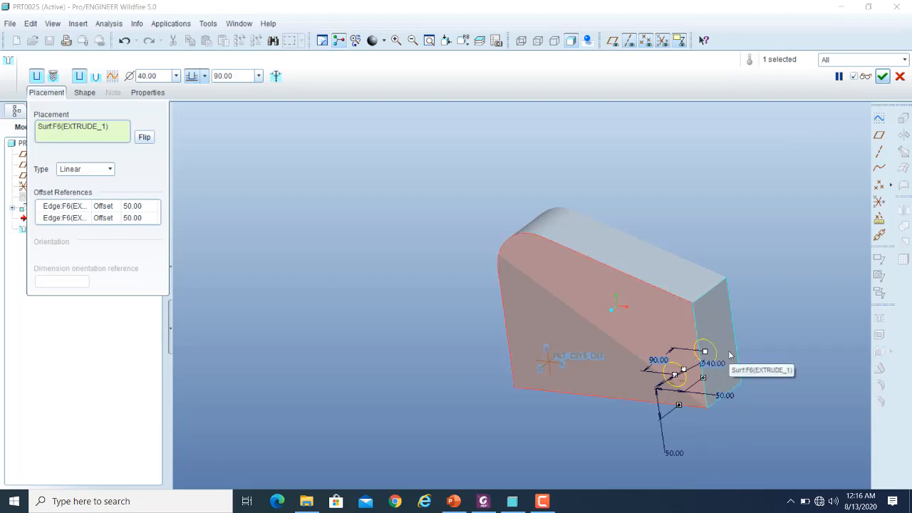
Set the hole's offsets from the front face's right edge and bottom edge to 100 each.
double_click(726, 394)
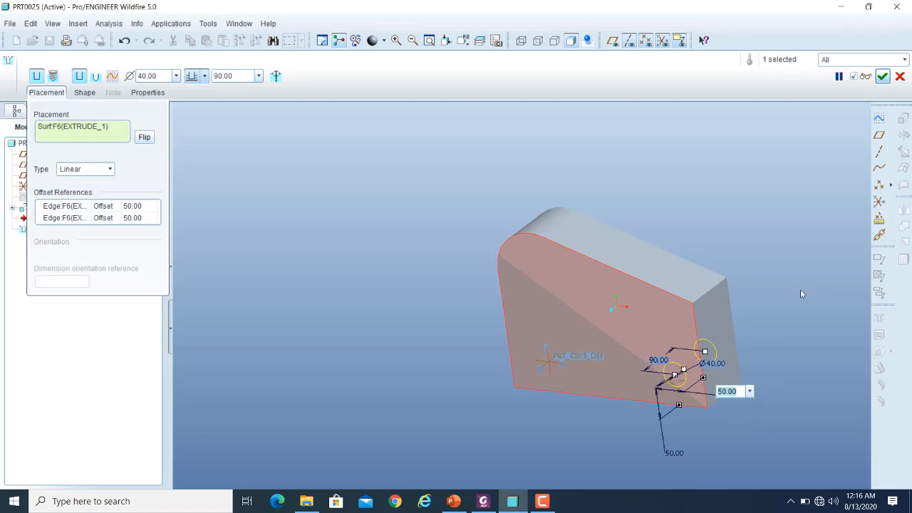
text(100)
key(Return)
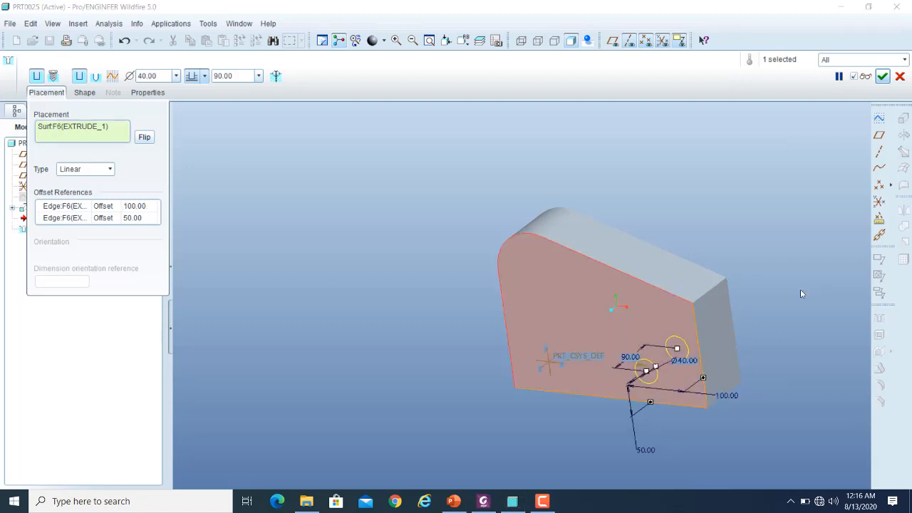
double_click(646, 449)
text(100)
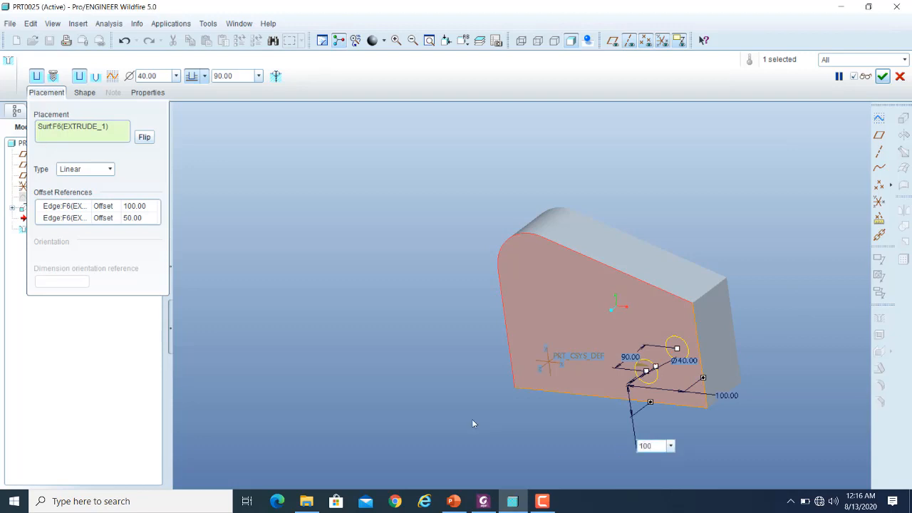
key(Return)
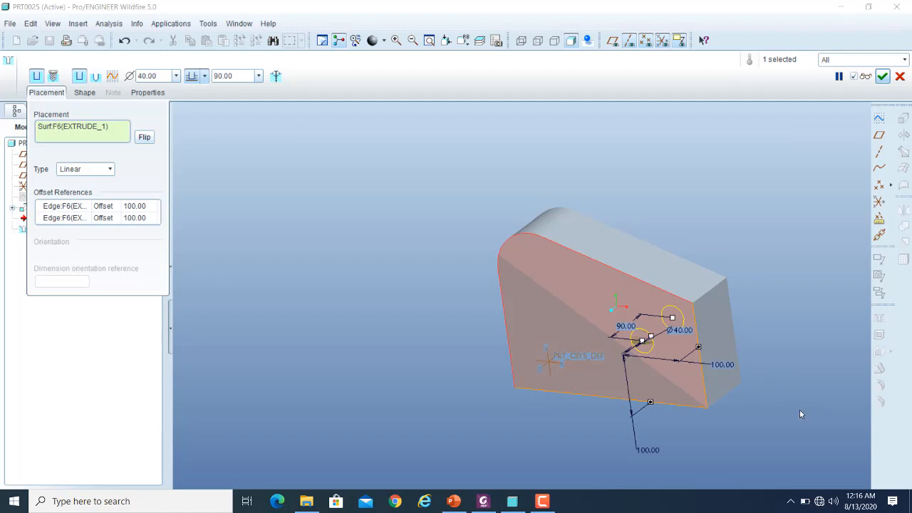
Set the hole's offset from the front face's right edge to 200, and check the available placement types while keeping Linear.
double_click(723, 364)
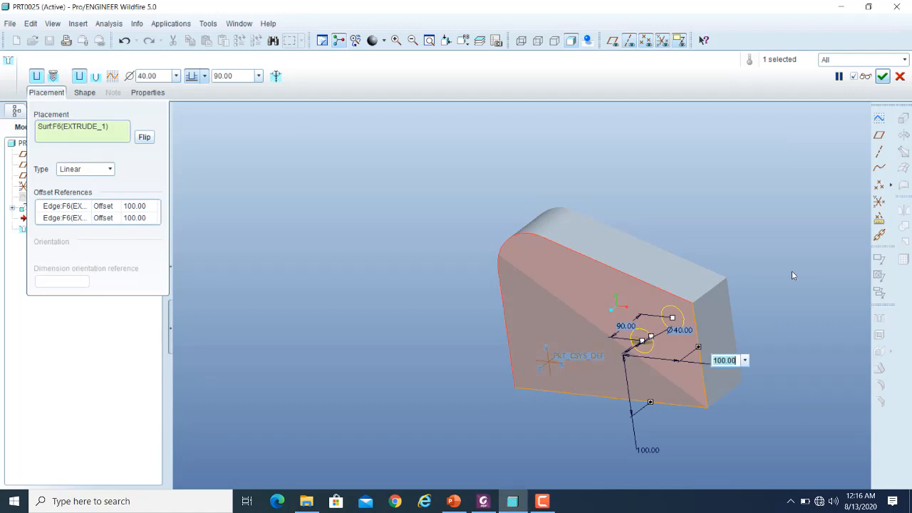
text(200)
key(Return)
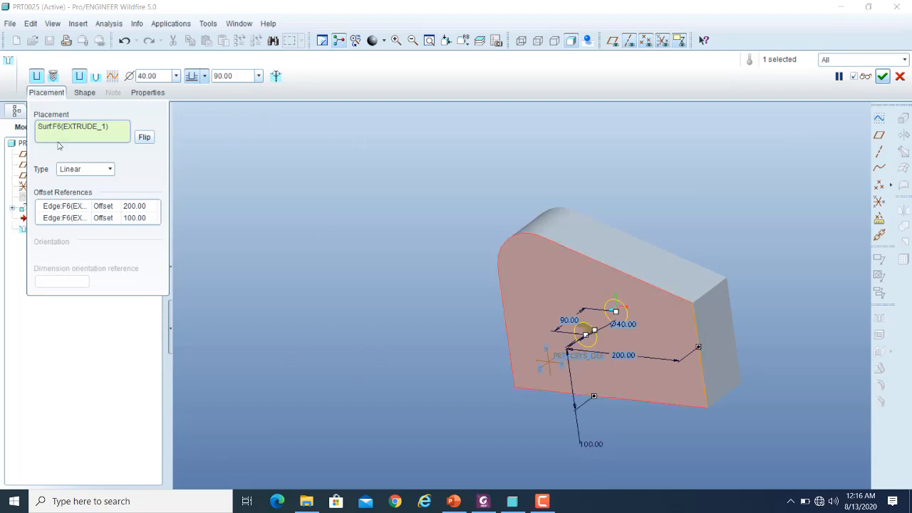
click(111, 172)
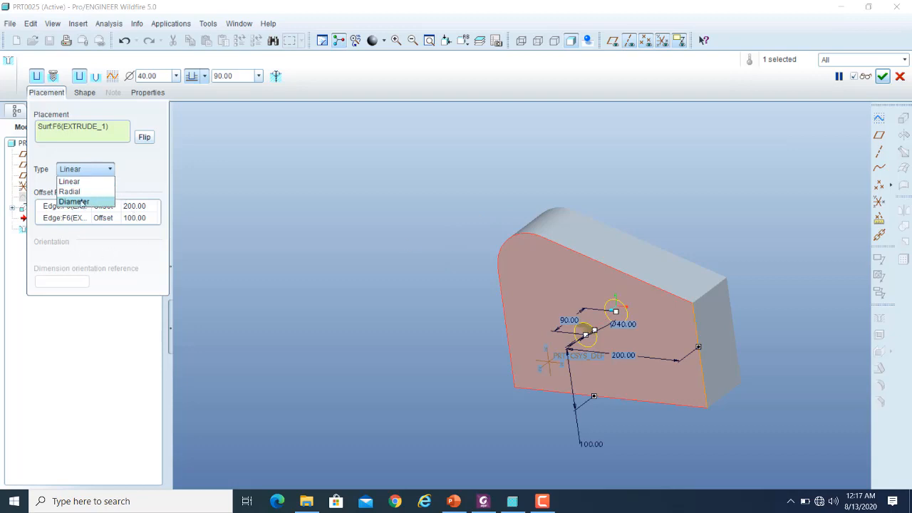
click(112, 171)
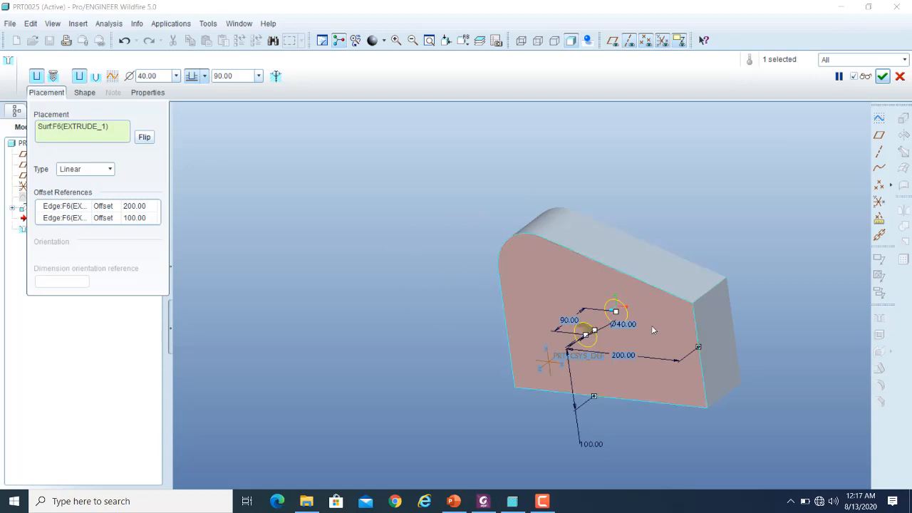
Set the hole's depth and diameter to 50 each.
click(240, 75)
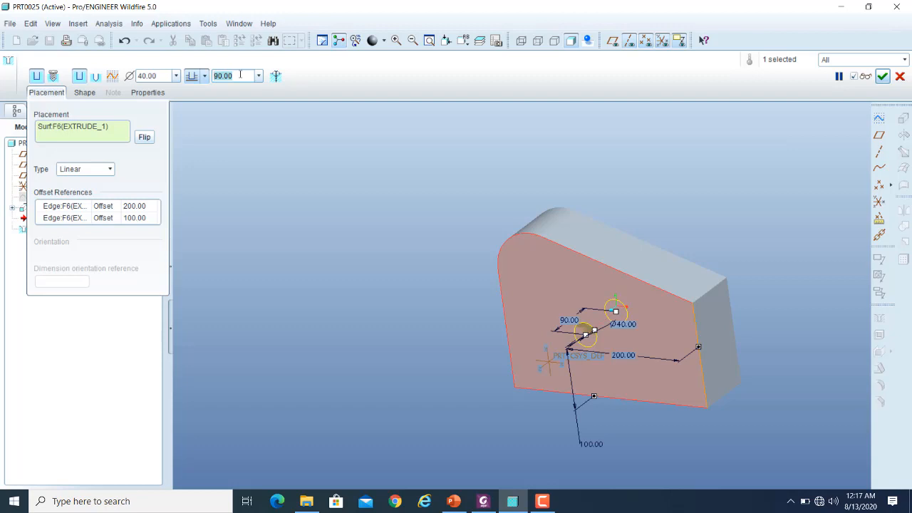
text(50)
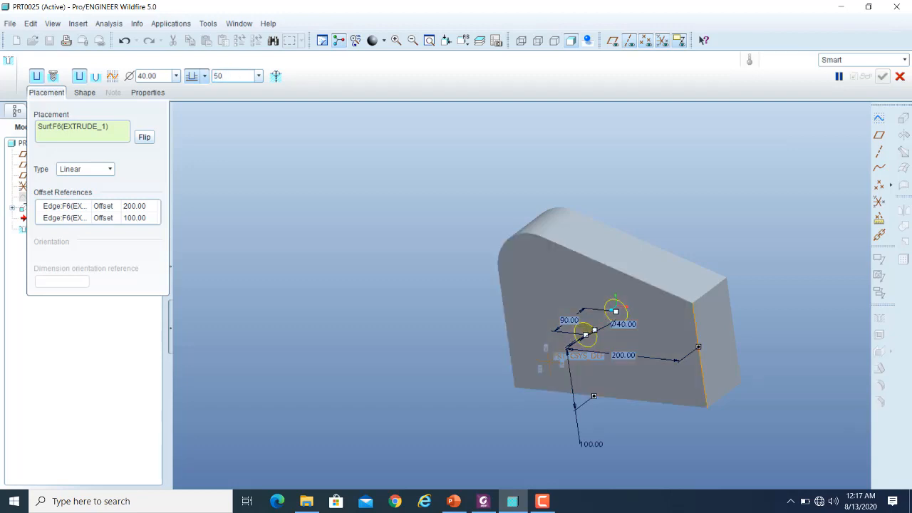
click(162, 76)
double_click(163, 76)
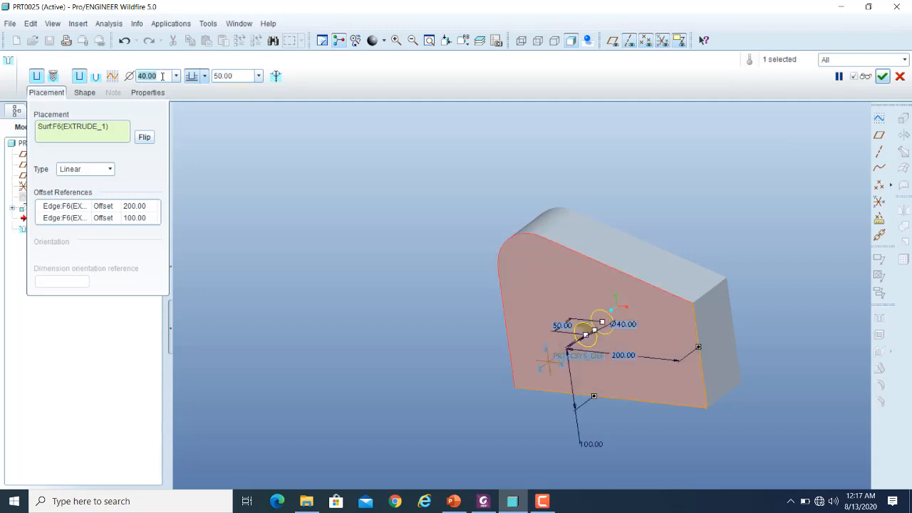
text(50)
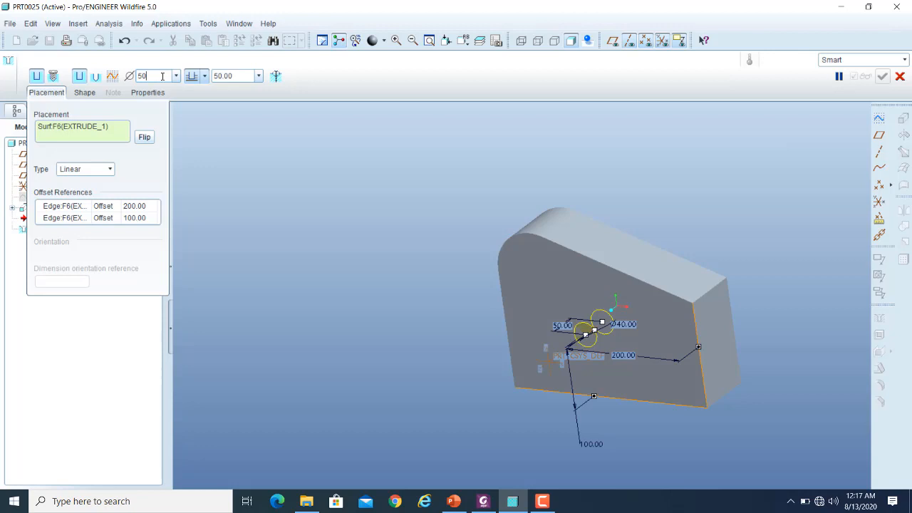
key(Return)
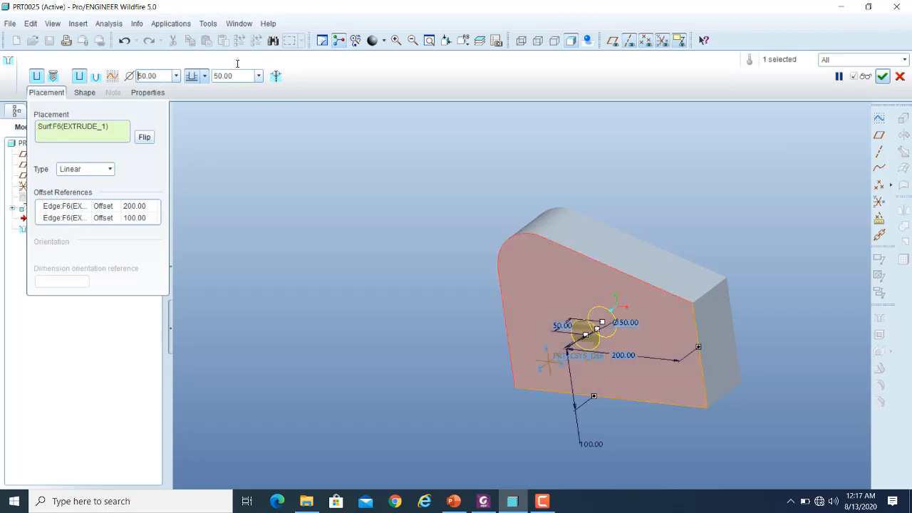
Set the hole's depth to 70 and preview the resulting cut in the solid.
double_click(235, 76)
text(70)
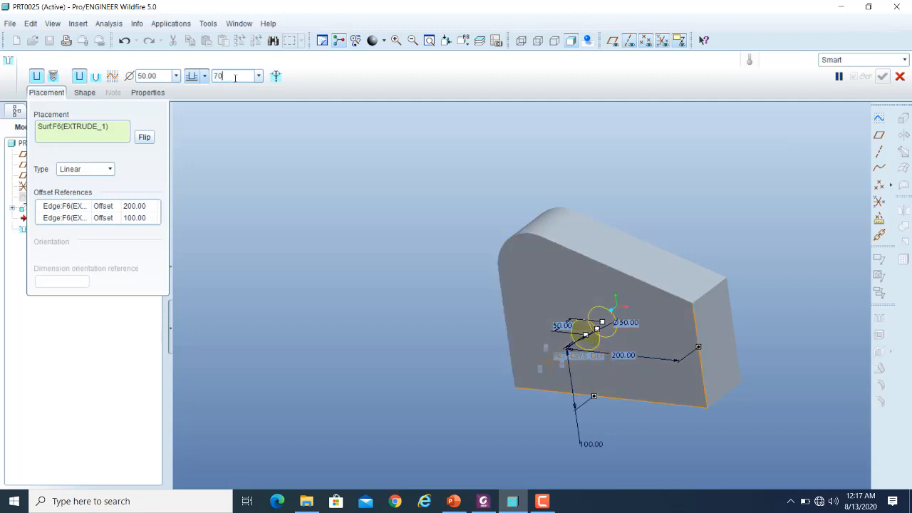
key(Return)
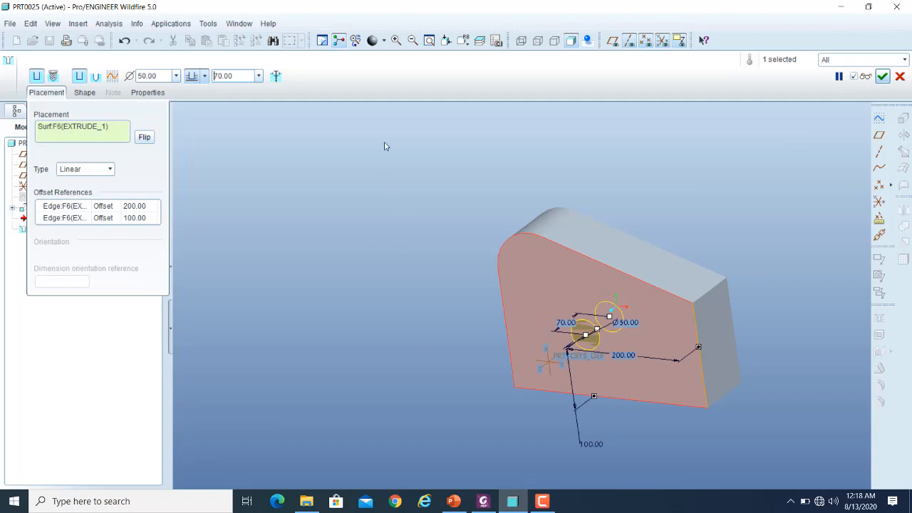
click(864, 76)
mouse_move(745, 230)
middle_down()
mouse_move(762, 176)
mouse_move(747, 176)
mouse_move(772, 207)
mouse_move(739, 211)
mouse_move(759, 178)
mouse_move(743, 171)
mouse_move(753, 209)
middle_up()
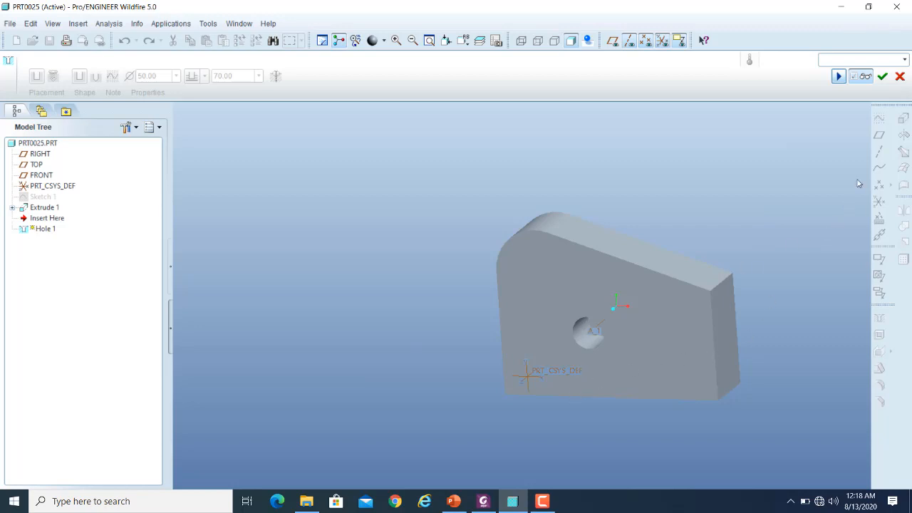
click(865, 77)
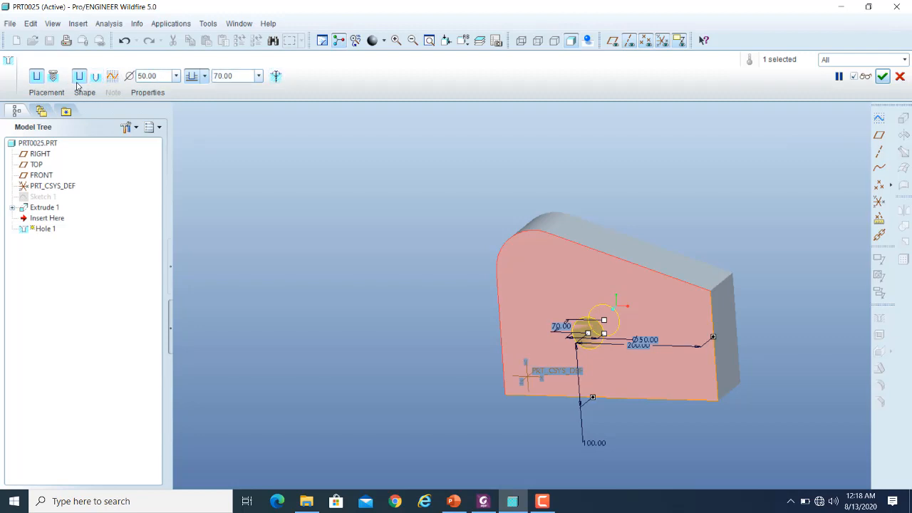
Examine the hole's placement and shape settings, including where its diameter and blind depth are defined.
click(42, 97)
click(41, 97)
click(84, 94)
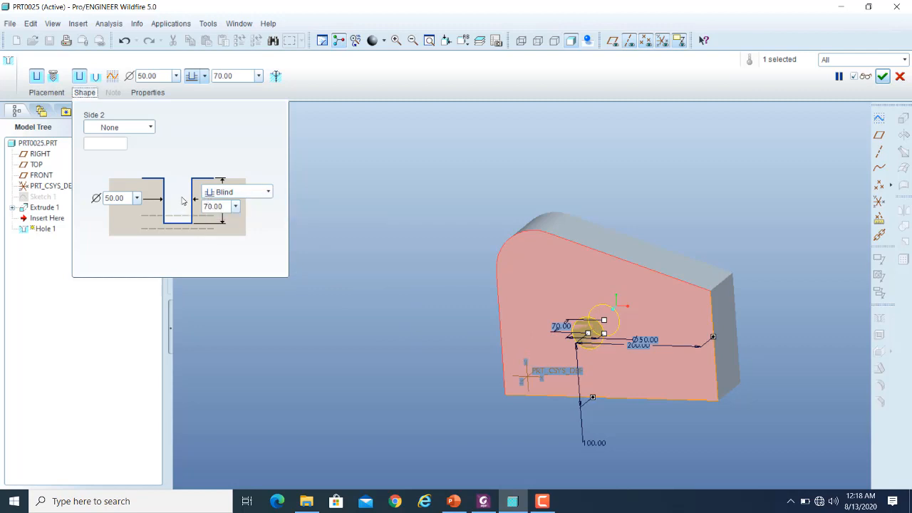
double_click(120, 198)
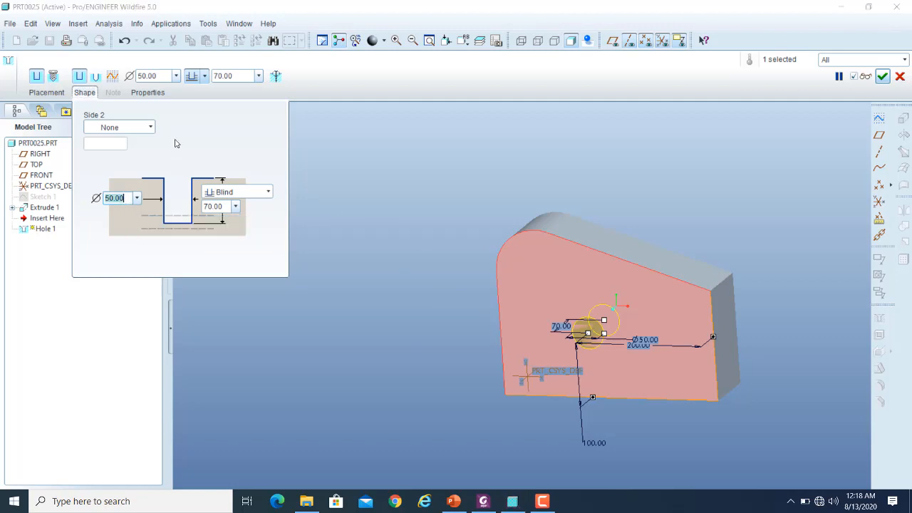
double_click(151, 76)
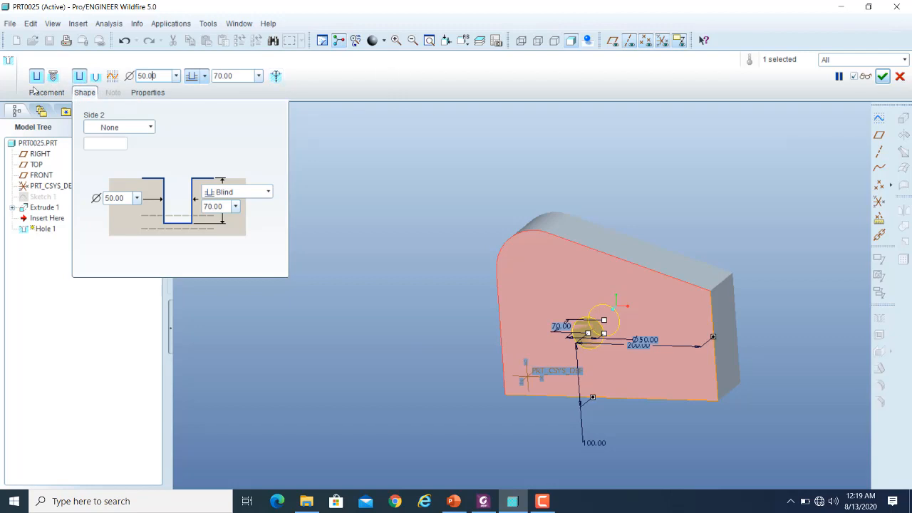
click(85, 93)
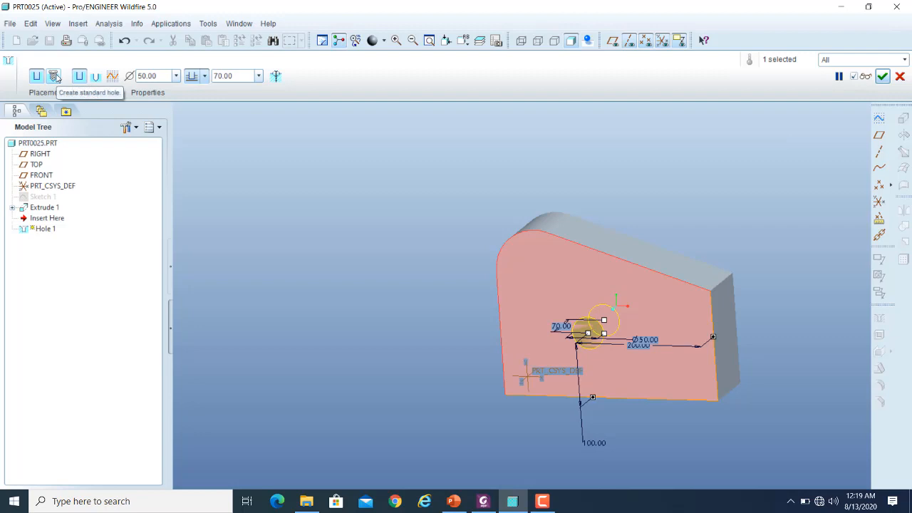
Try the standard ISO hole type and switch back to the simple hole.
click(54, 76)
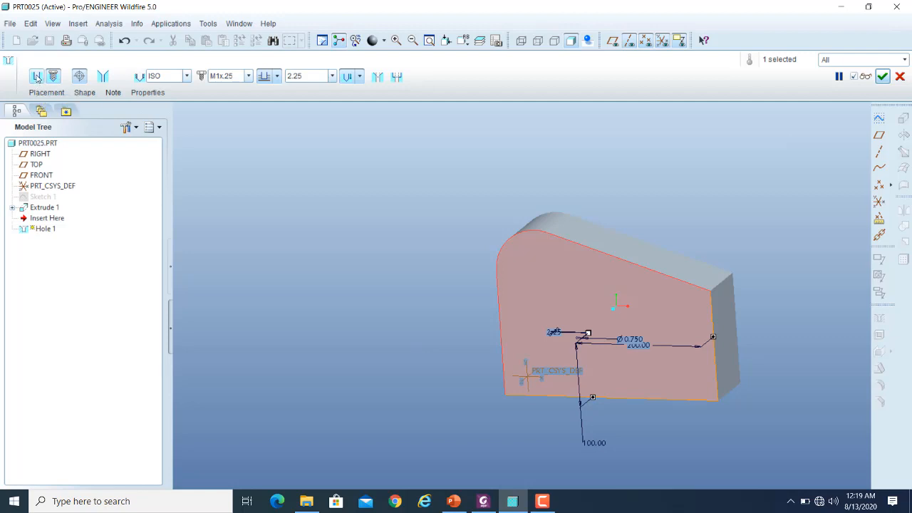
click(37, 76)
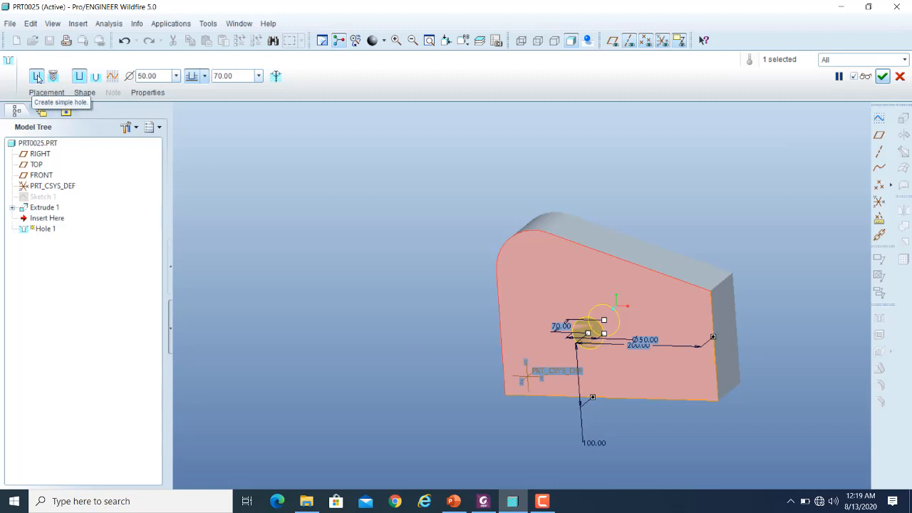
Change the simple hole's profile from flat-bottomed to the standard drilled shape, comparing both profiles and checking the drill point angle.
click(84, 93)
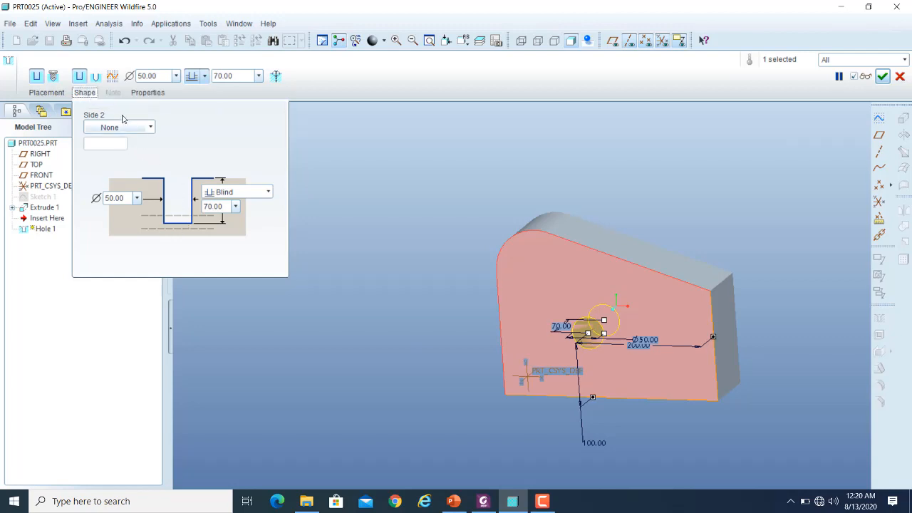
click(95, 76)
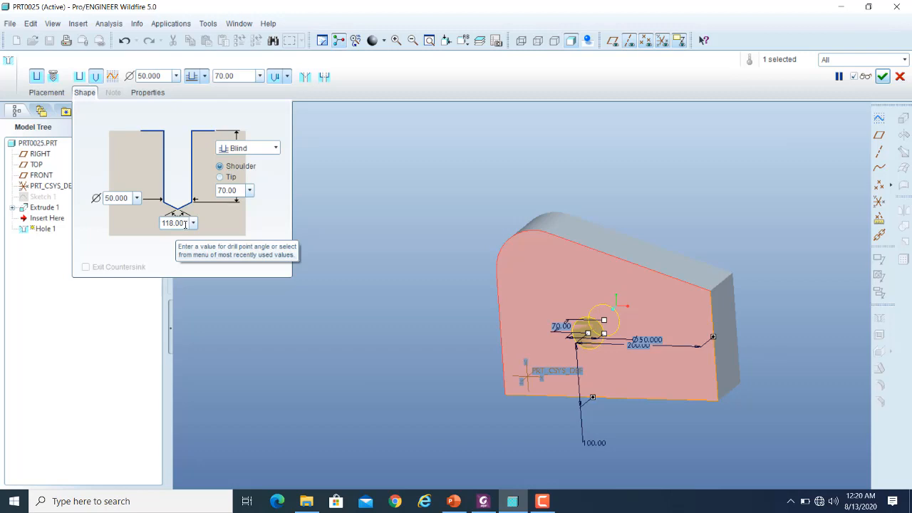
double_click(185, 225)
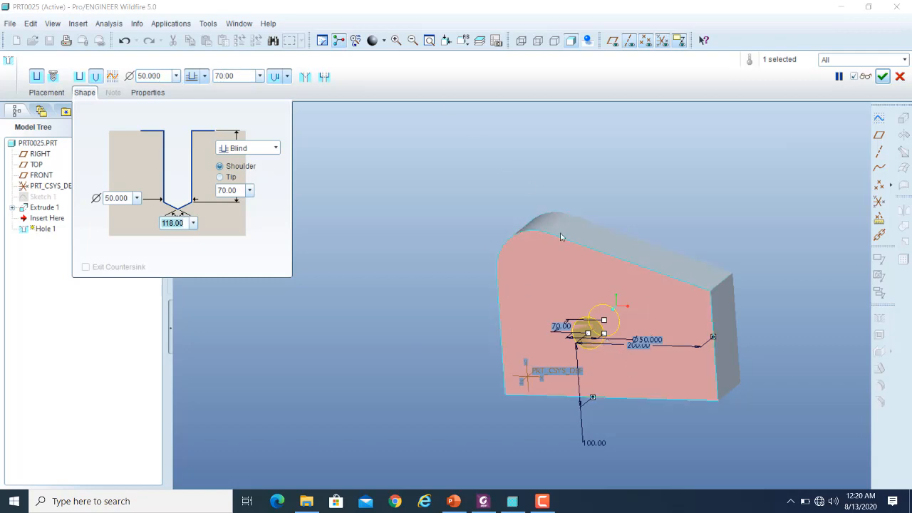
click(79, 76)
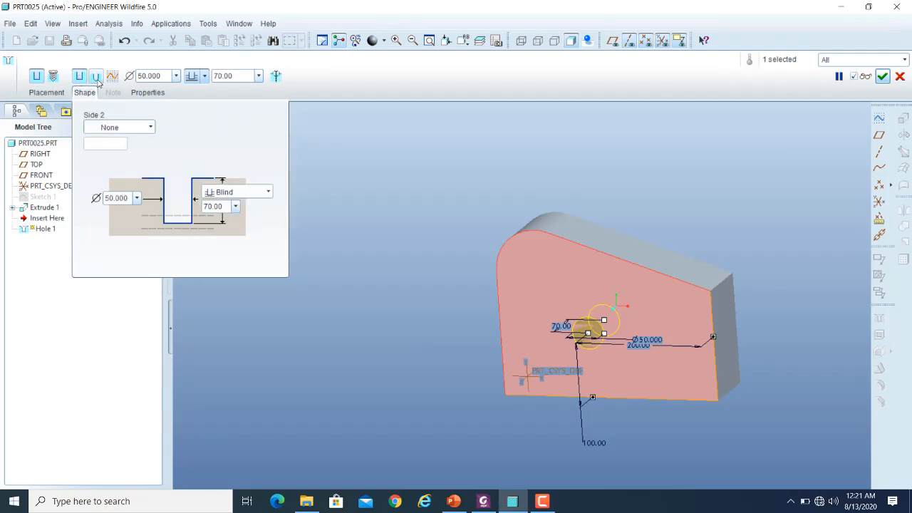
click(96, 77)
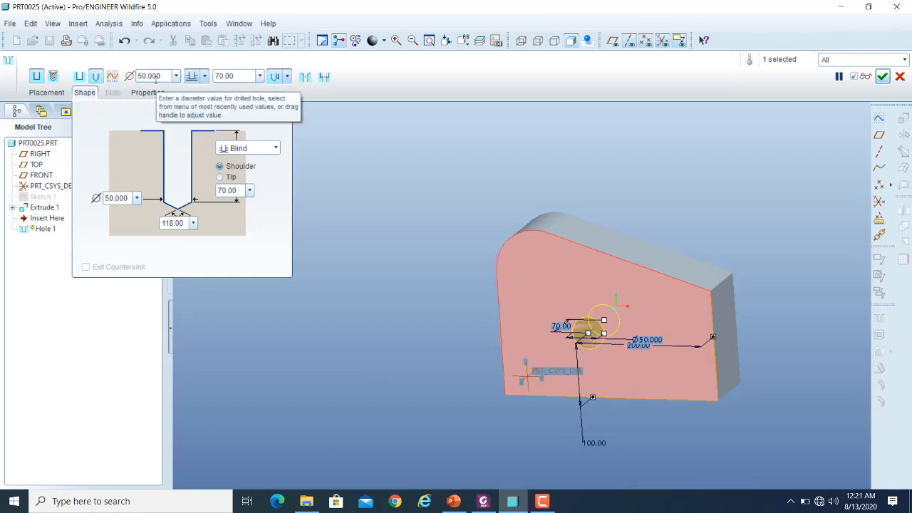
click(85, 93)
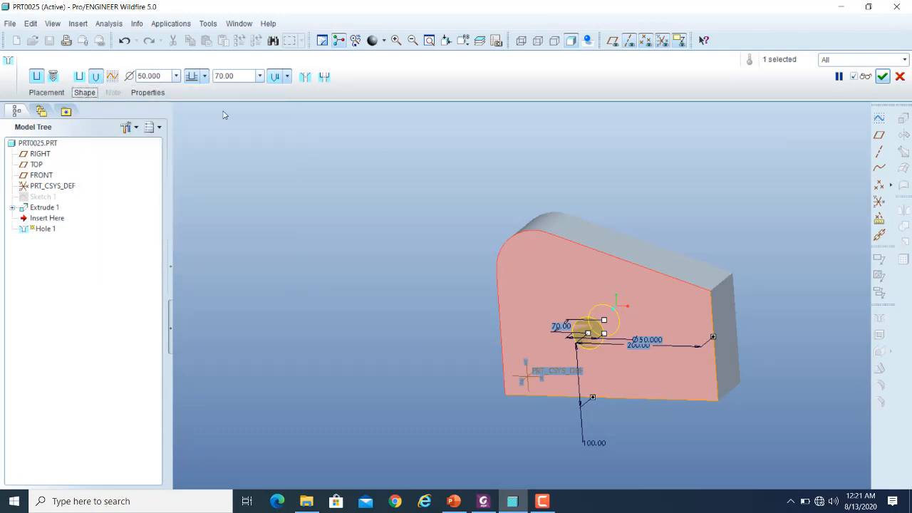
Check the drilled hole's available depth options and preview the resulting cut in the solid.
click(204, 77)
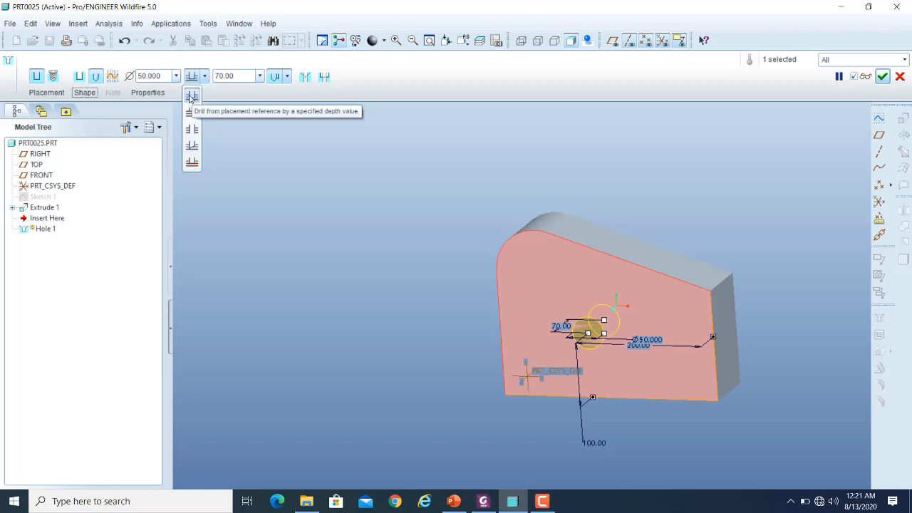
click(205, 78)
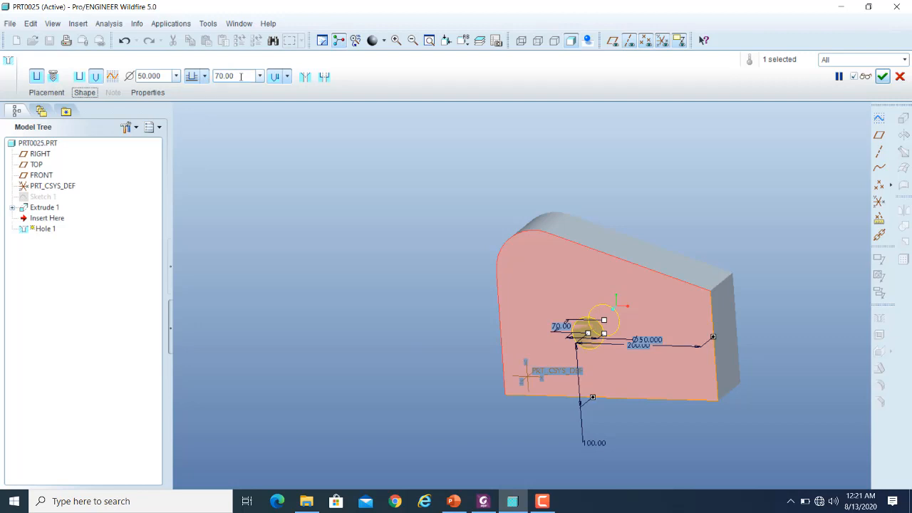
click(240, 77)
double_click(239, 76)
click(863, 78)
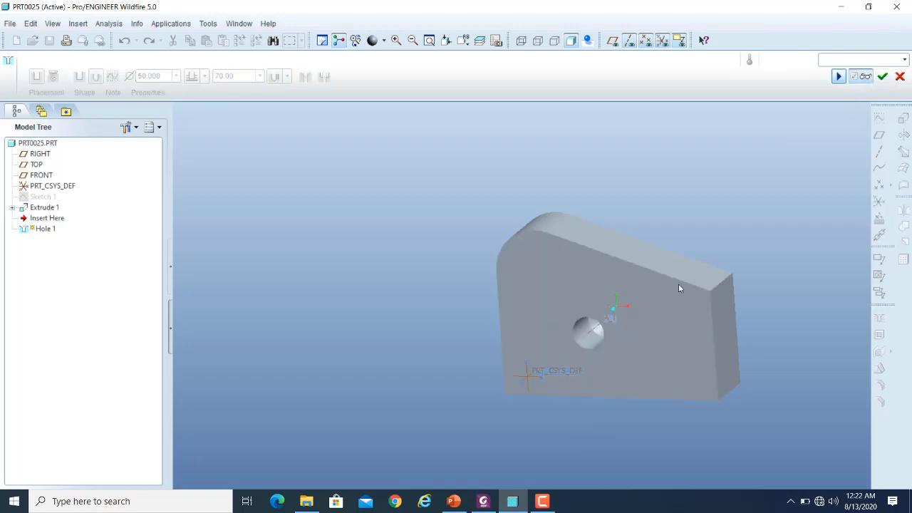
click(866, 77)
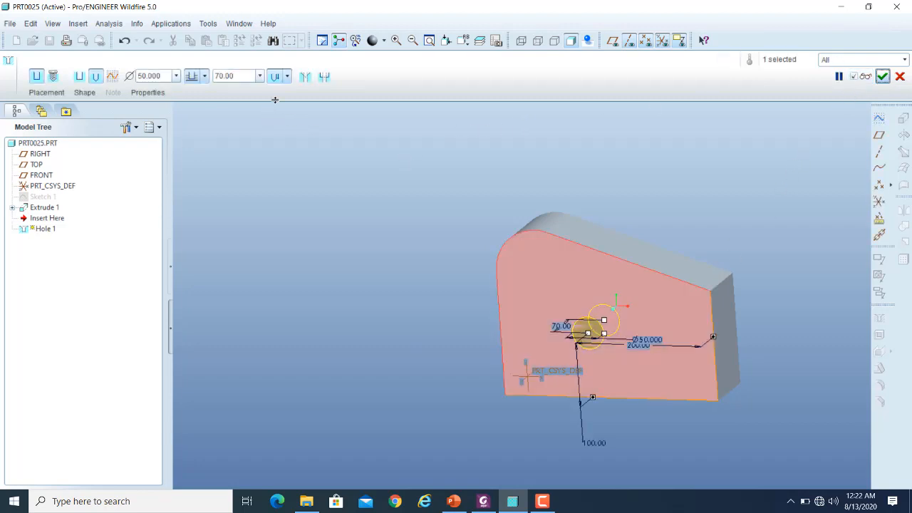
Try measuring the drilled hole's depth to the tip, and switch the depth reference back to the shoulder.
click(80, 93)
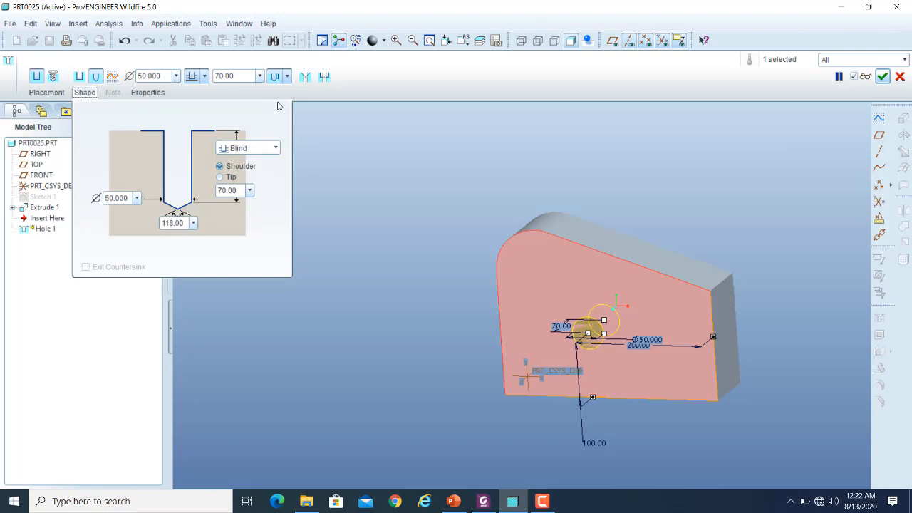
click(288, 76)
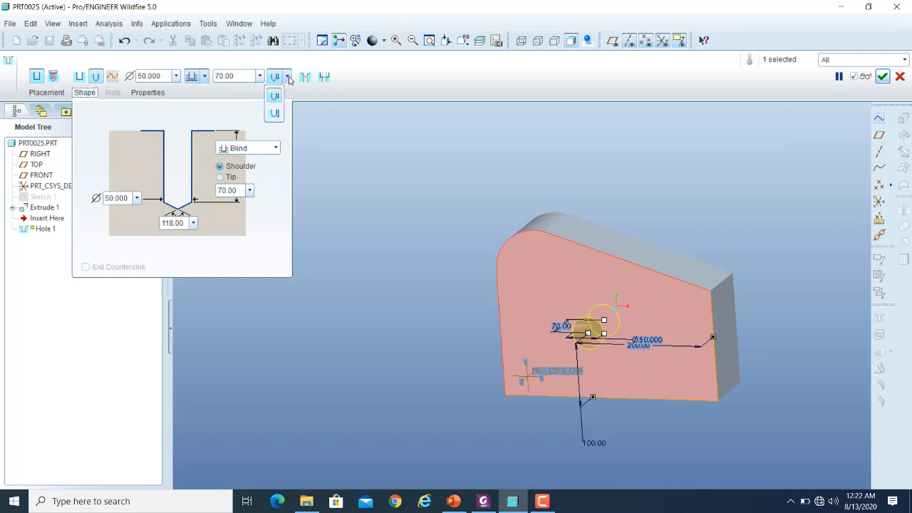
click(275, 114)
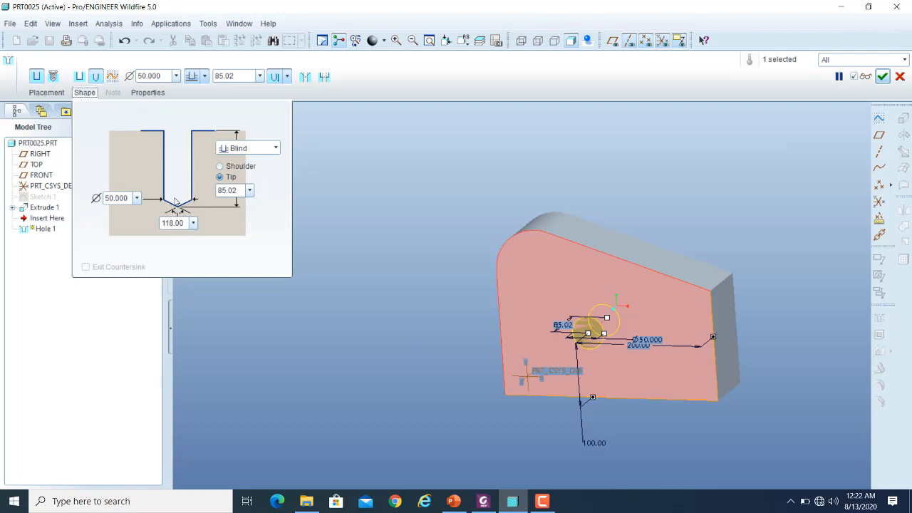
click(287, 79)
click(273, 97)
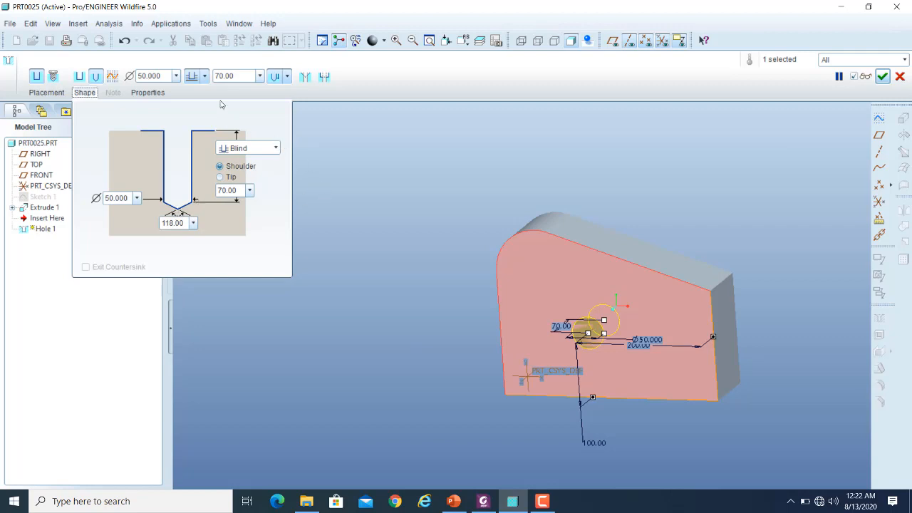
Examine the depth options available for the drilled hole, keeping it set to Blind.
click(205, 79)
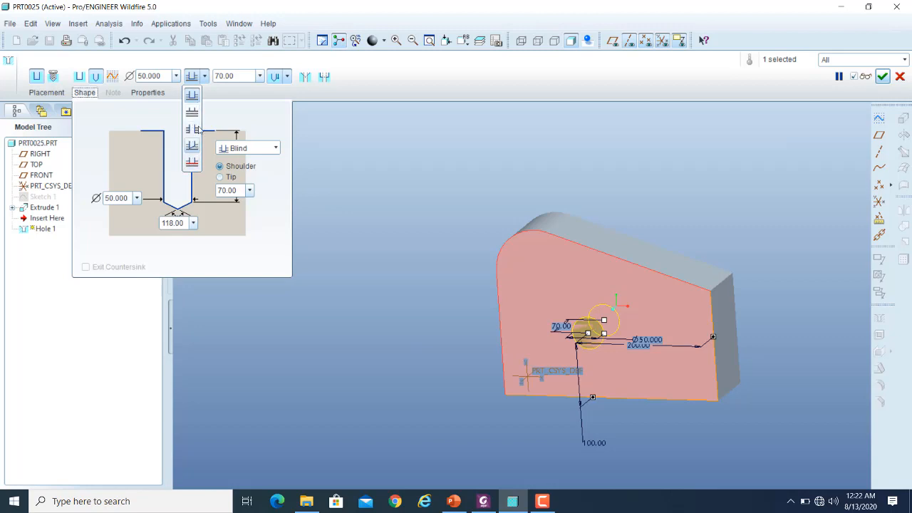
click(205, 77)
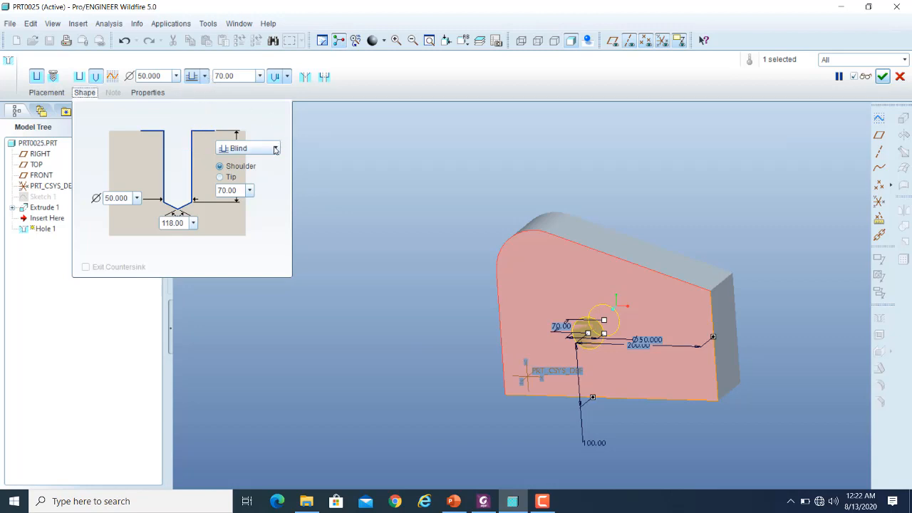
click(275, 147)
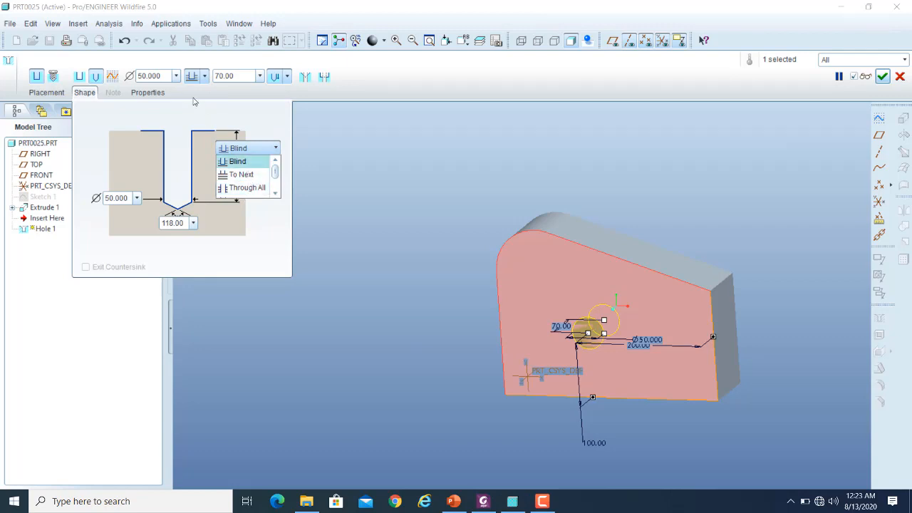
click(206, 77)
click(205, 76)
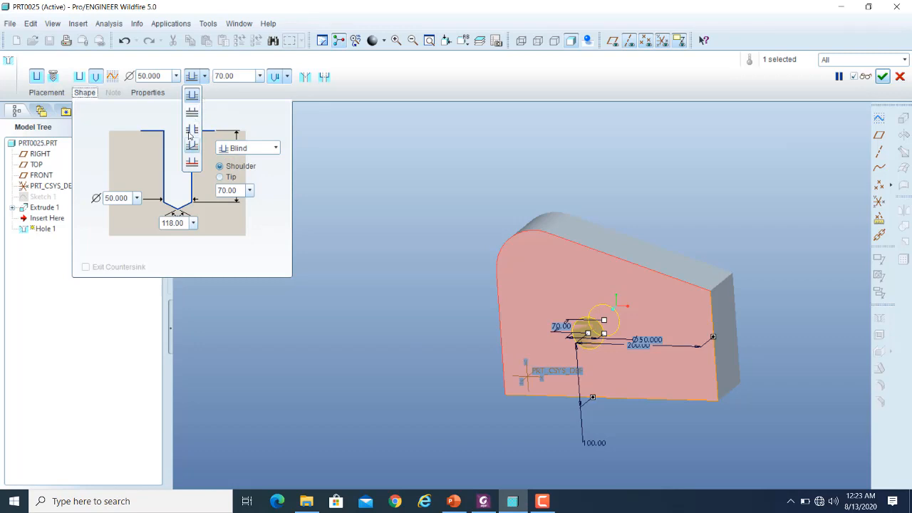
click(232, 99)
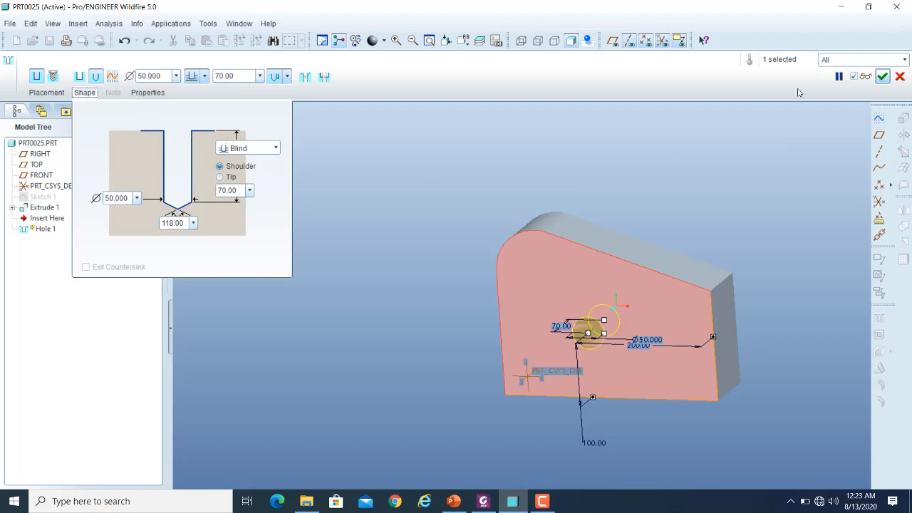
Preview the drilled hole in the solid and inspect it up close from an angle.
click(864, 76)
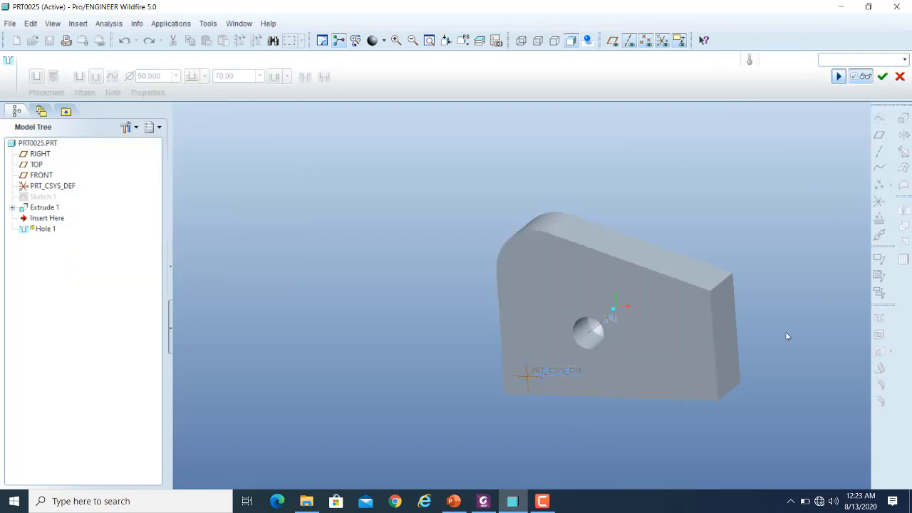
middle_drag(779, 286, 753, 287)
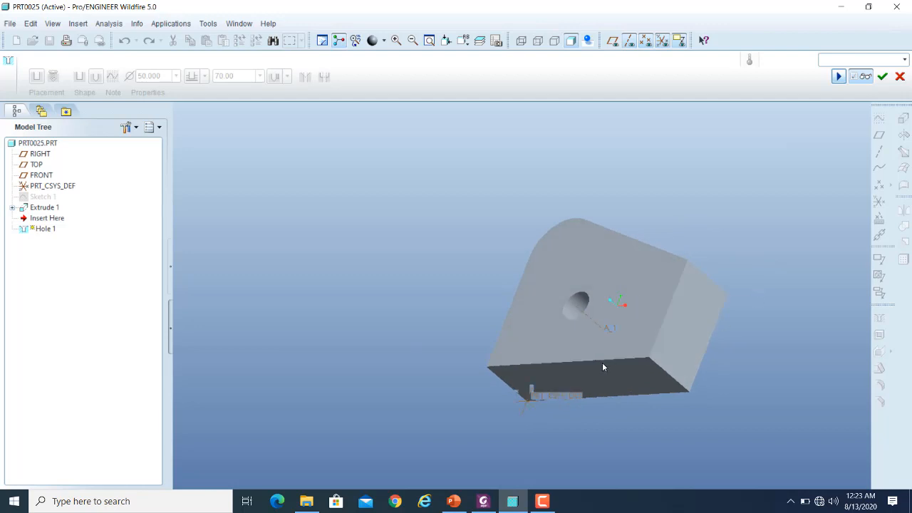
scroll(628, 358, down, 5)
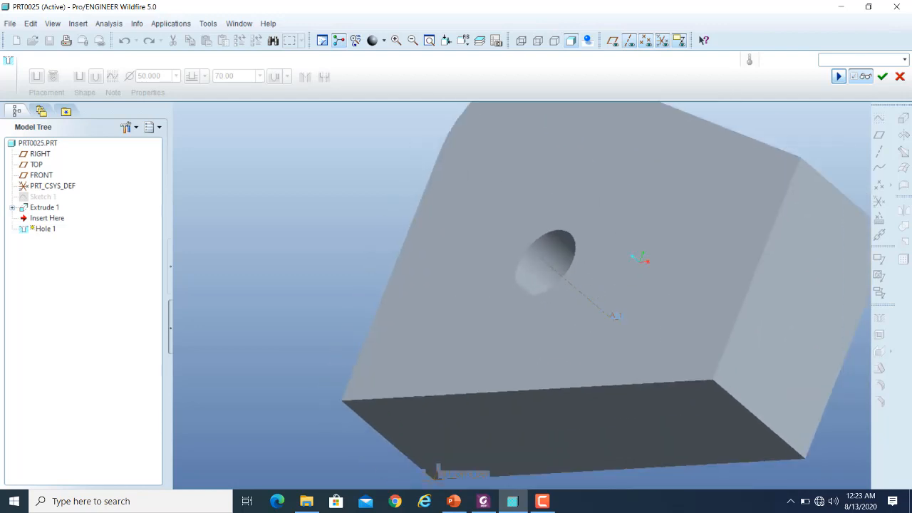
click(862, 76)
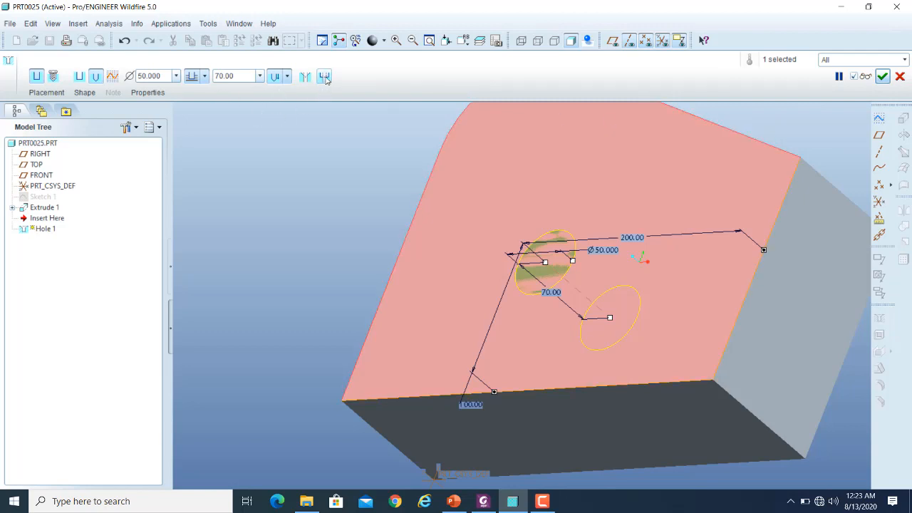
Add a counterbore to the drilled hole and set the counterbore depth to 20.
click(84, 93)
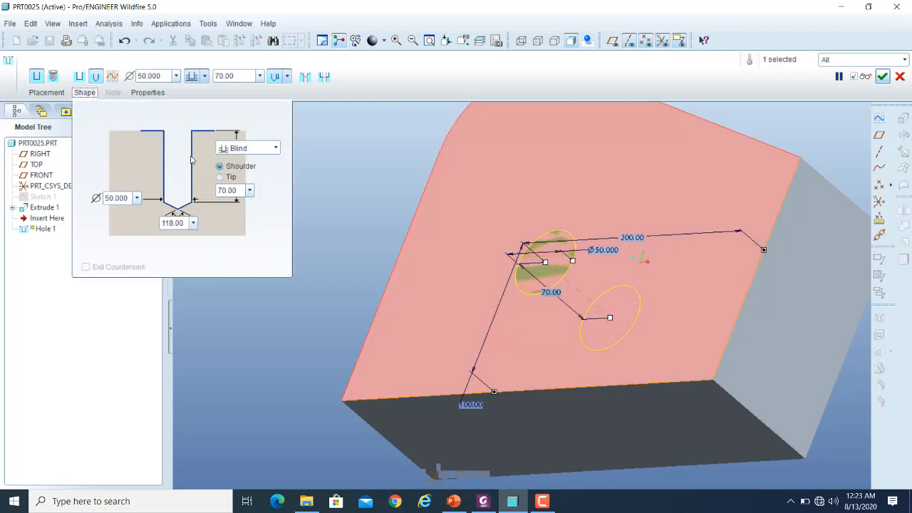
click(324, 76)
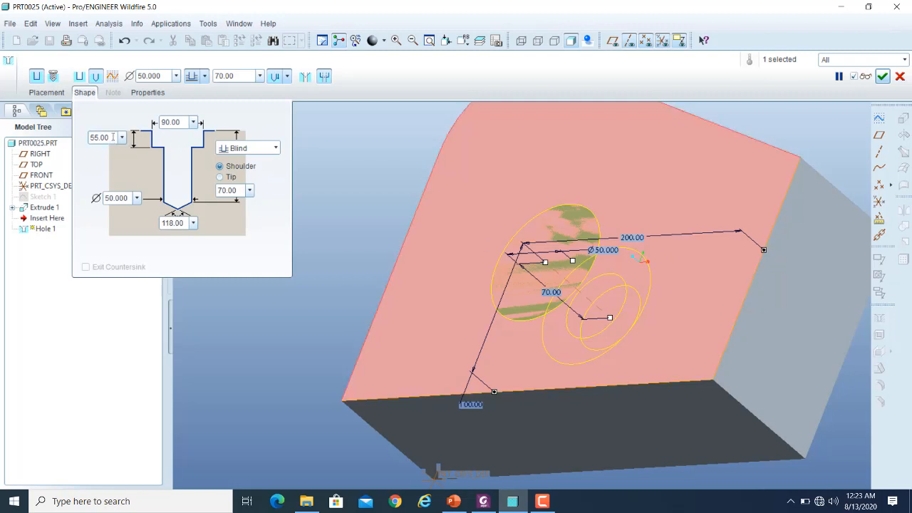
double_click(113, 137)
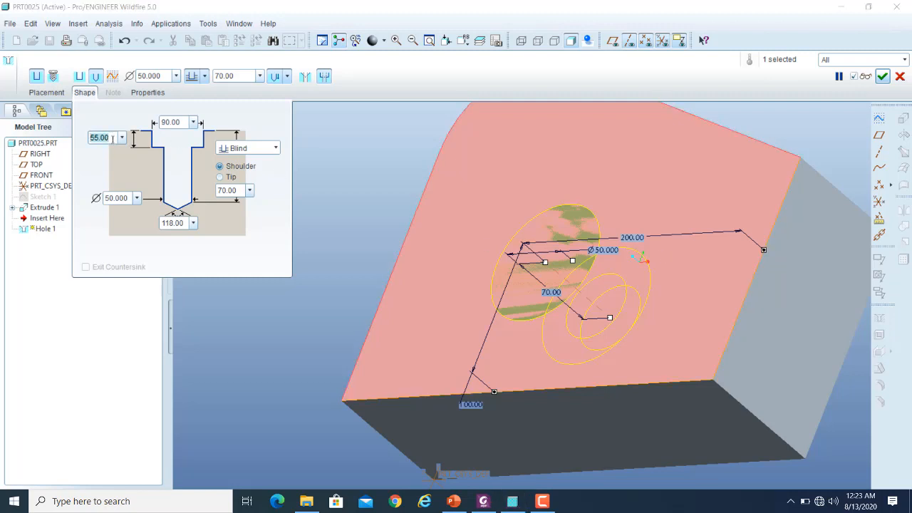
text(2)
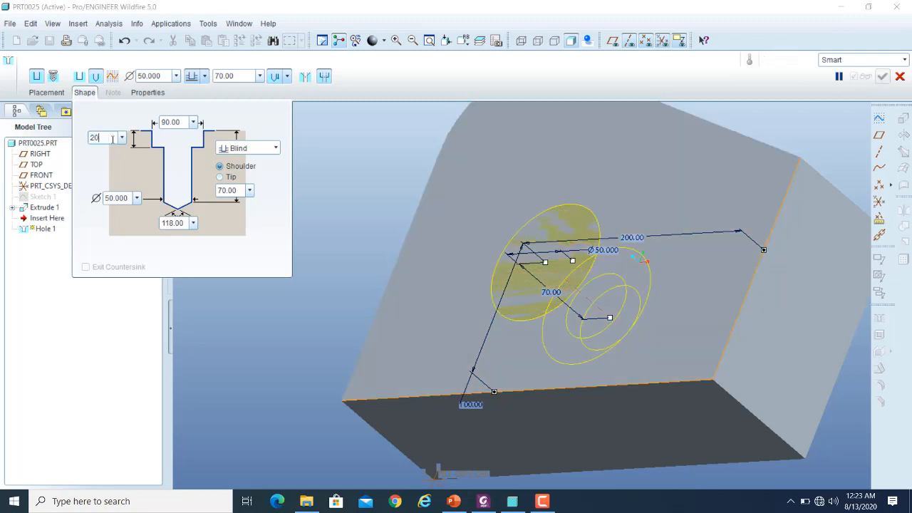
text(0)
key(Return)
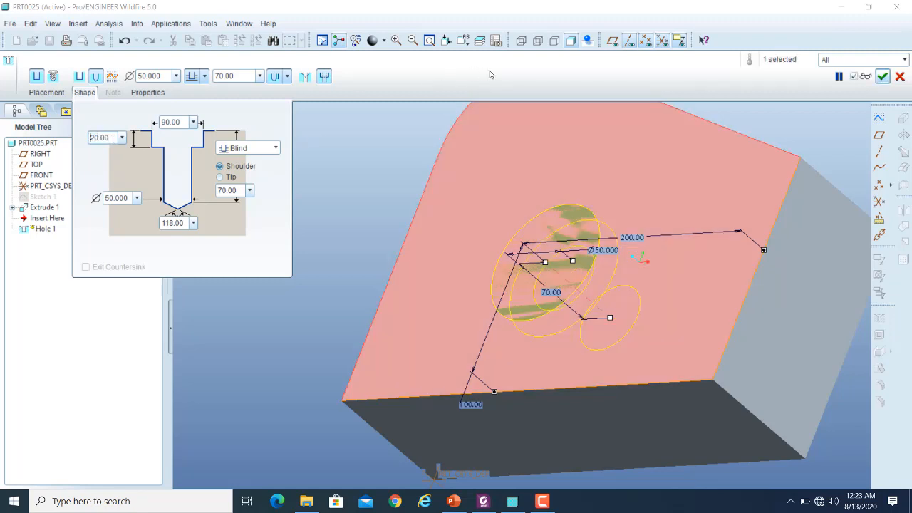
Preview the counterbored hole and inspect its step and conical bottom from several angles.
click(863, 77)
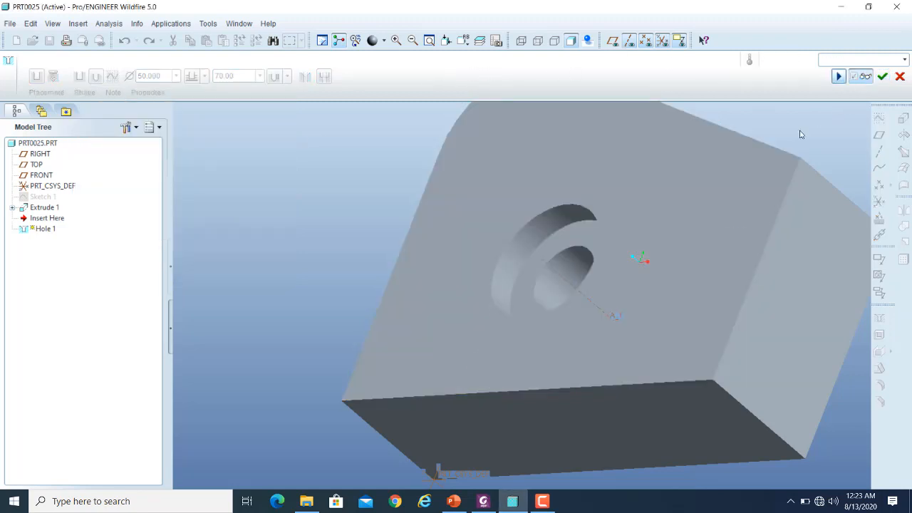
middle_drag(701, 195, 699, 218)
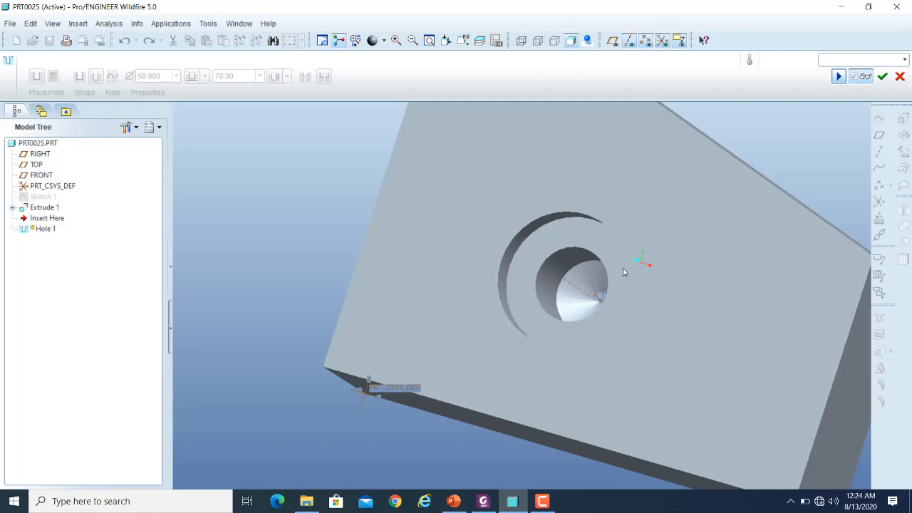
middle_drag(621, 265, 711, 219)
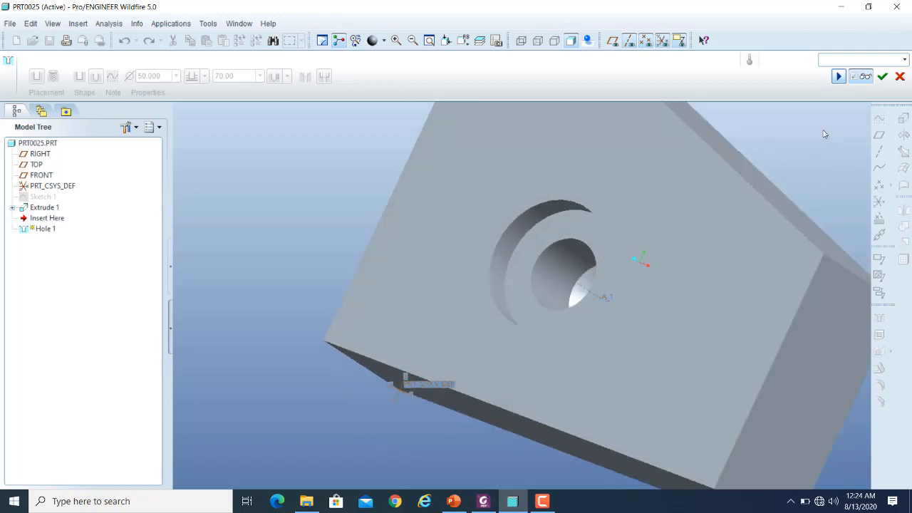
click(838, 77)
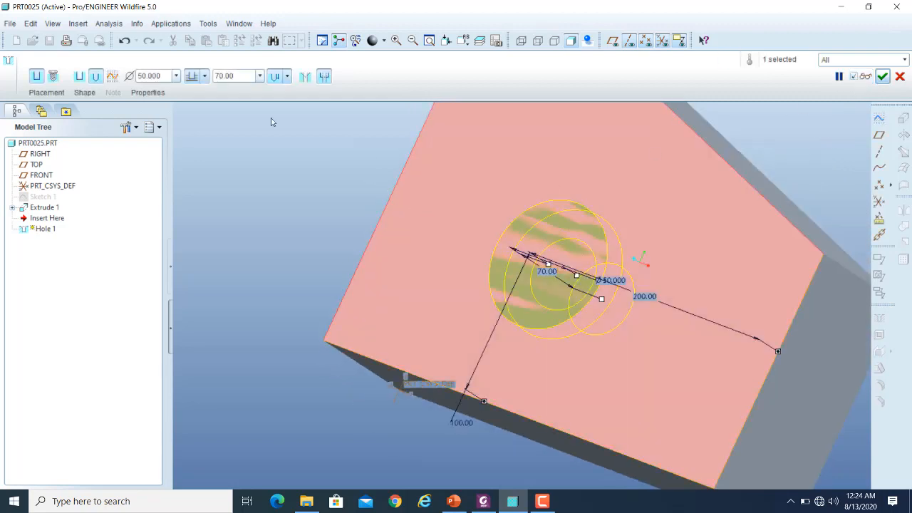
Compare the counterbored shape with the flat-bottomed profile, and return to the standard drilled profile.
click(84, 93)
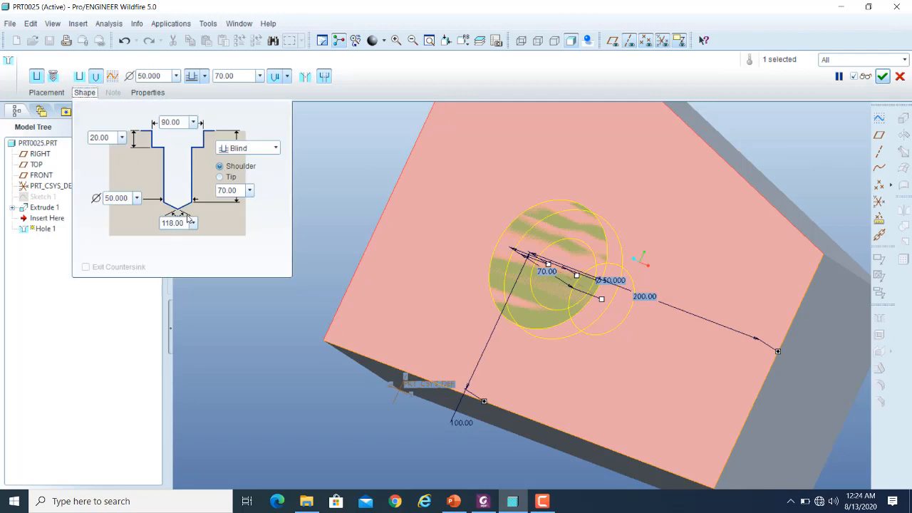
click(80, 76)
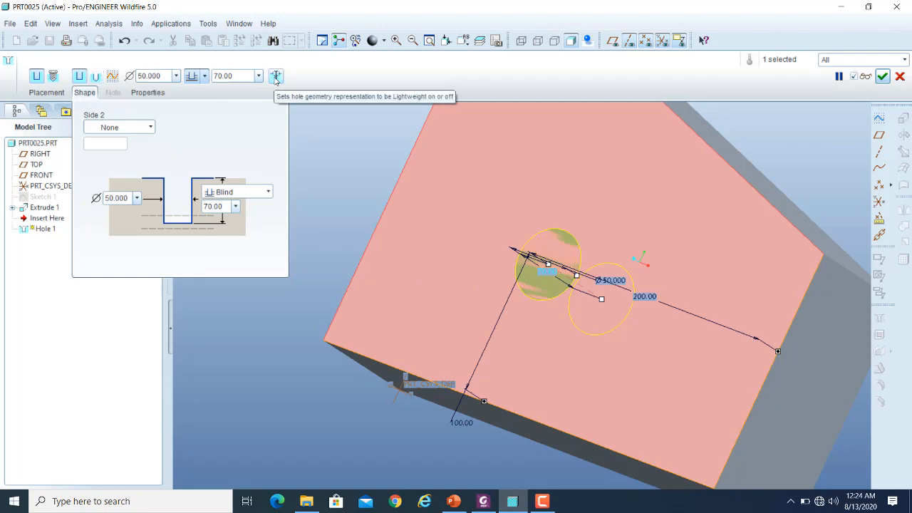
click(97, 77)
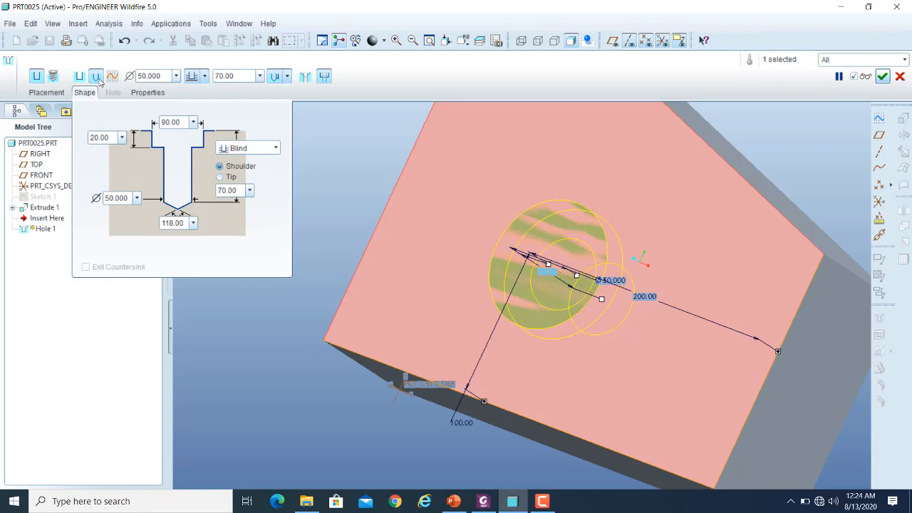
Replace the hole's counterbore with a countersink, keeping its 82 angle and 60 diameter, and preview the cut.
click(323, 77)
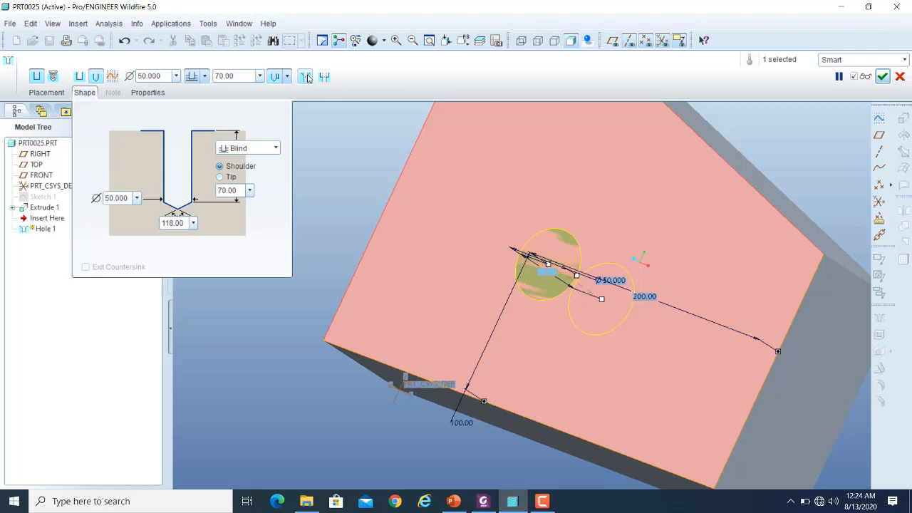
click(307, 77)
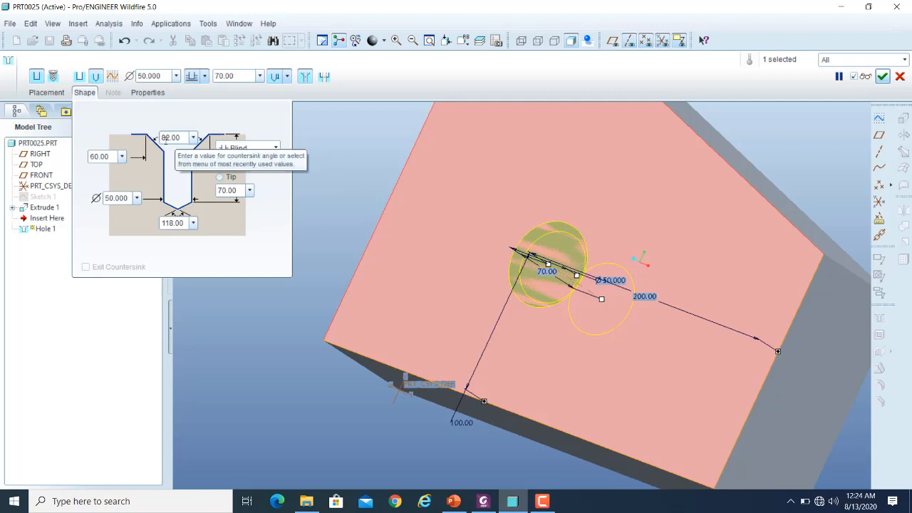
click(164, 137)
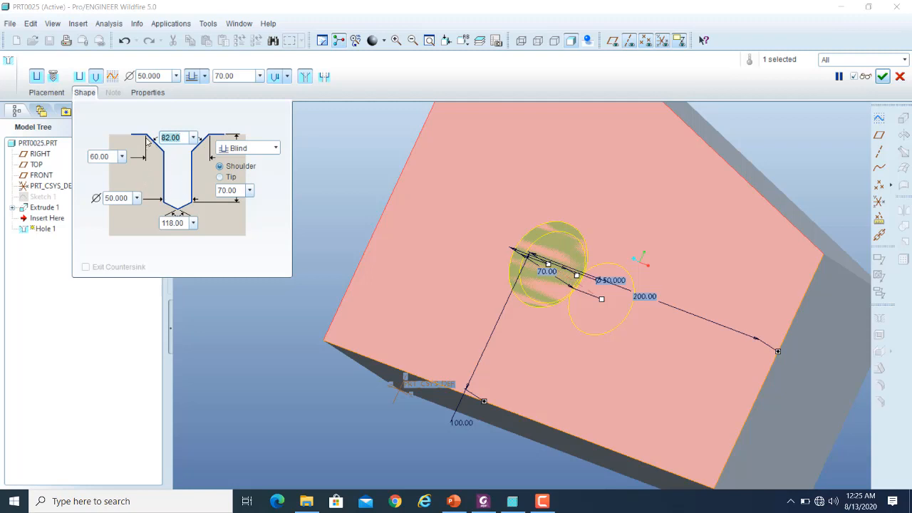
click(107, 157)
double_click(107, 157)
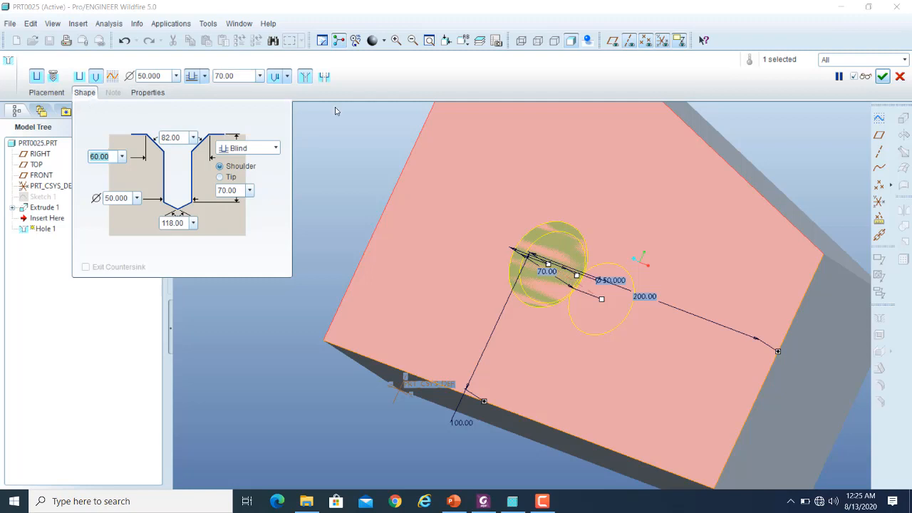
click(864, 79)
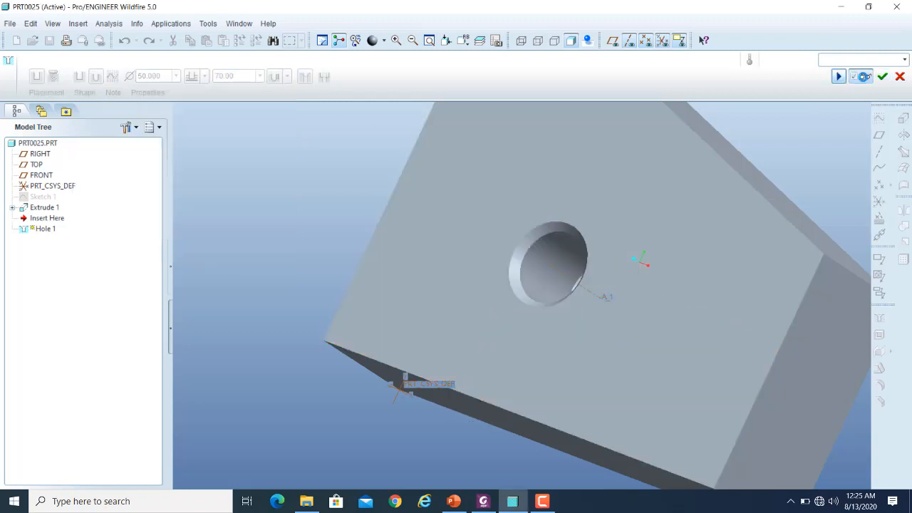
scroll(698, 231, down, 2)
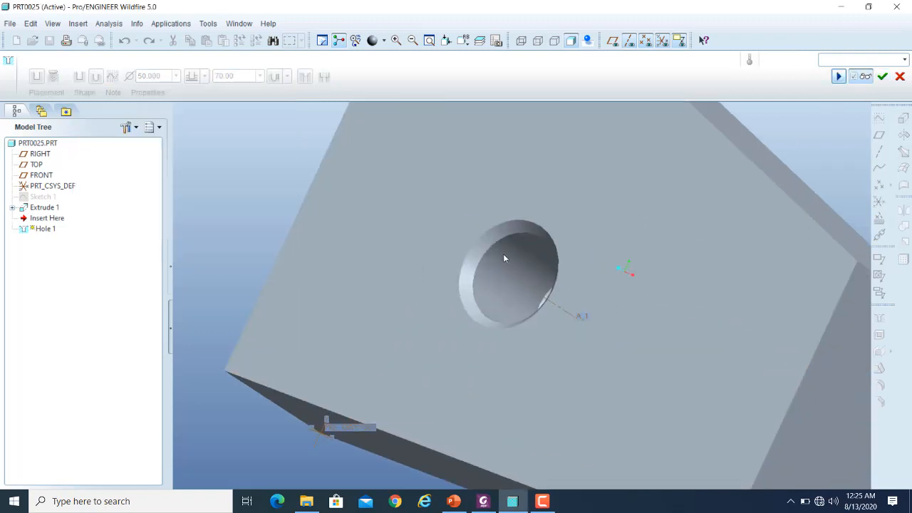
Resume editing the hole and replace its countersink with a counterbore 90 in diameter and 20 deep.
middle_drag(624, 276, 629, 277)
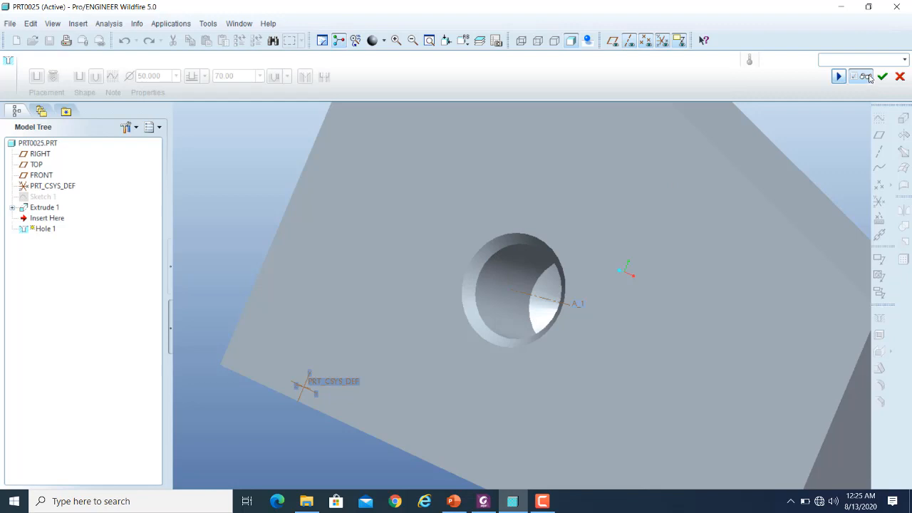
click(838, 76)
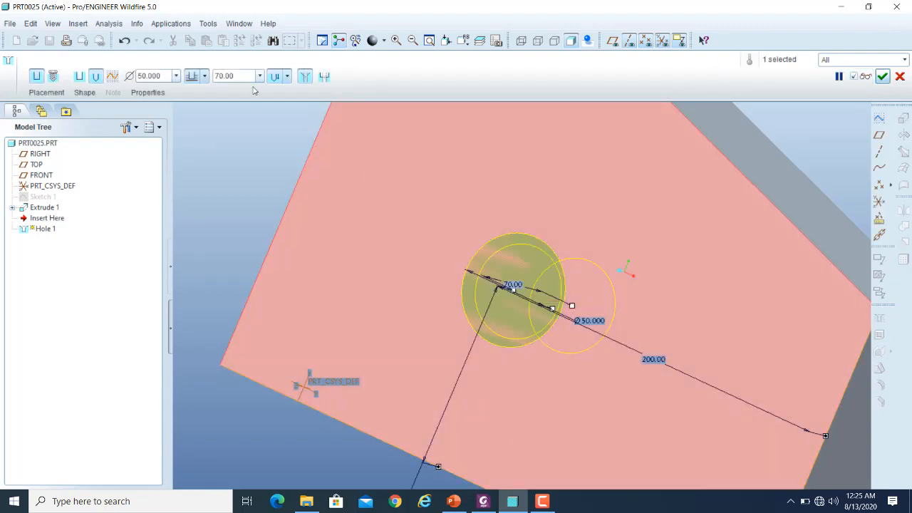
click(84, 92)
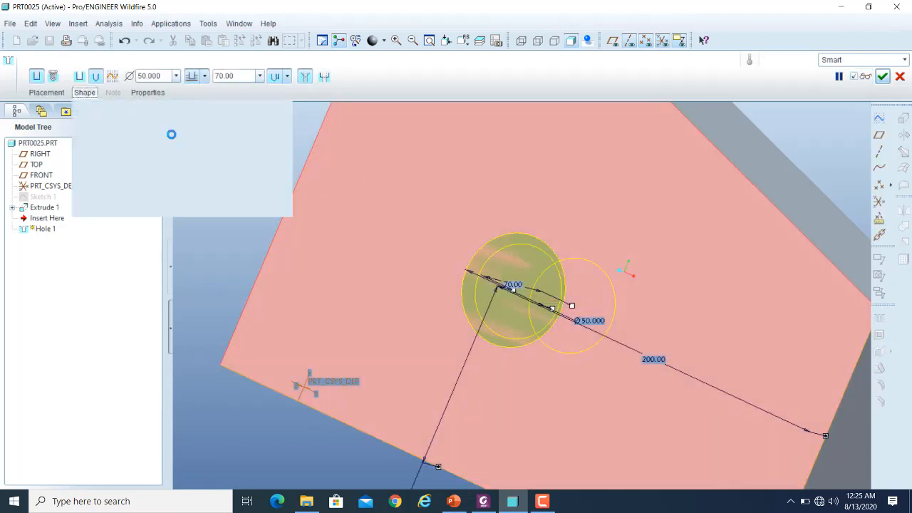
click(324, 77)
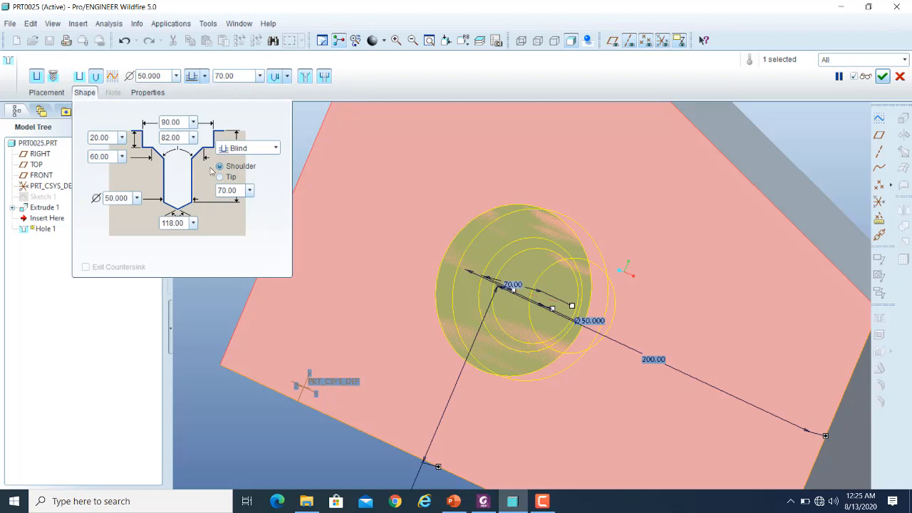
click(324, 78)
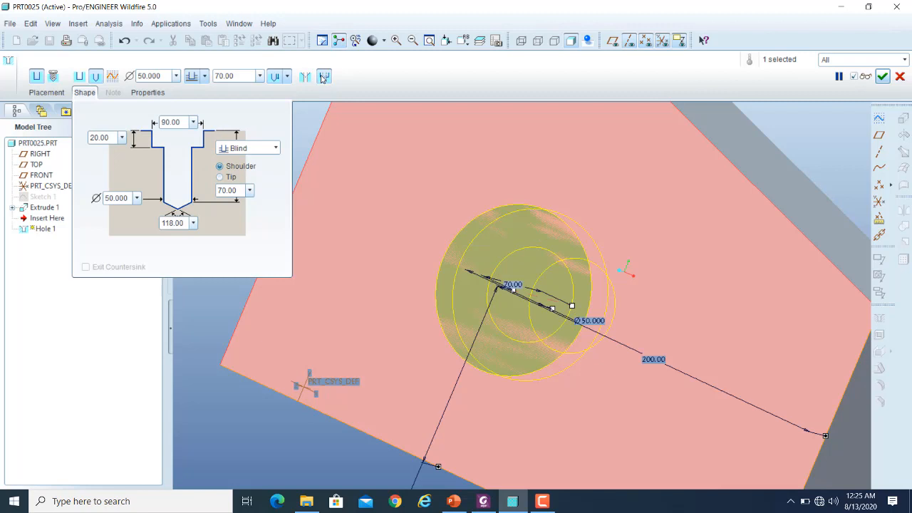
Preview the counterbored hole, complete the Hole feature and inspect the finished cut in the solid.
click(866, 78)
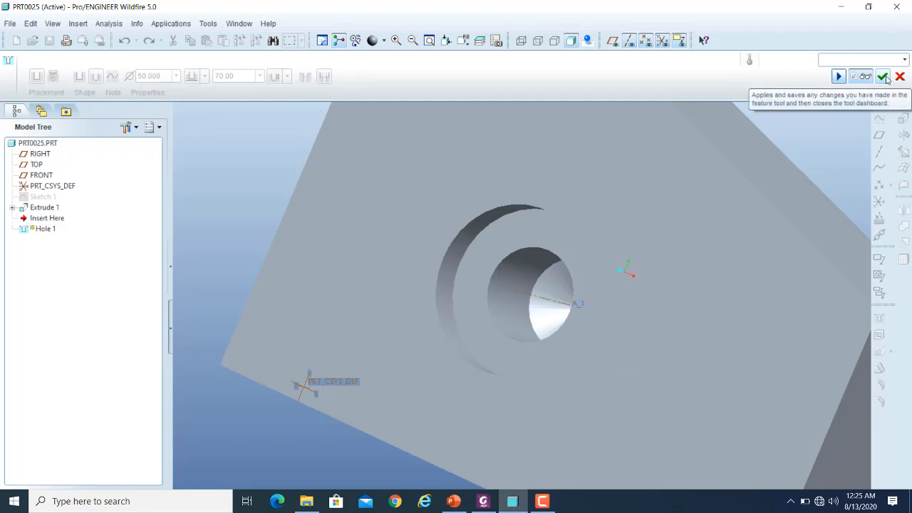
scroll(513, 185, up, 5)
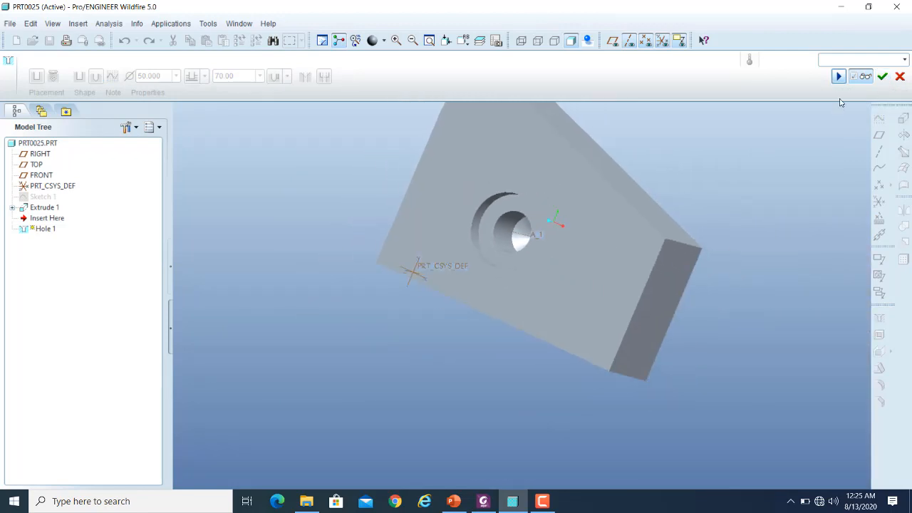
click(883, 76)
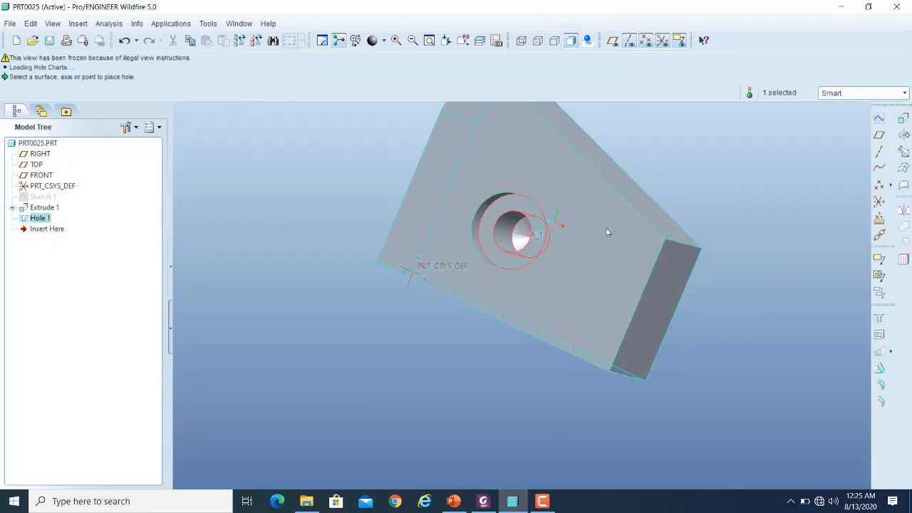
mouse_move(723, 245)
middle_down()
mouse_move(739, 200)
mouse_move(757, 221)
mouse_move(727, 238)
middle_up()
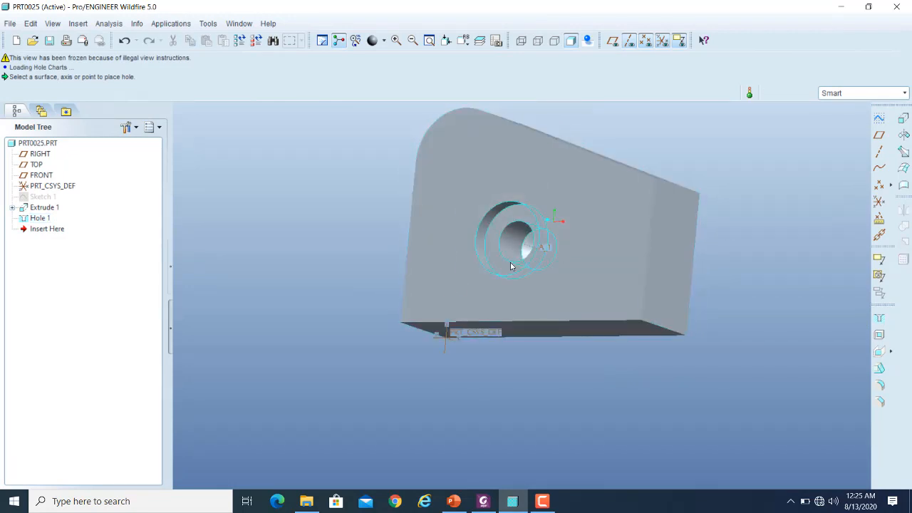
mouse_move(662, 267)
middle_down()
mouse_move(687, 271)
mouse_move(691, 254)
mouse_move(672, 254)
mouse_move(677, 259)
middle_up()
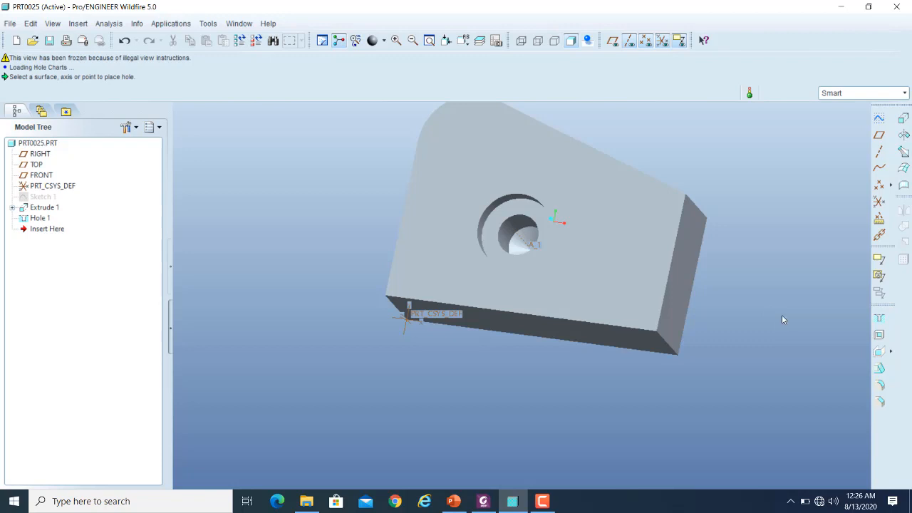
scroll(460, 360, up, 1)
scroll(774, 182, up, 2)
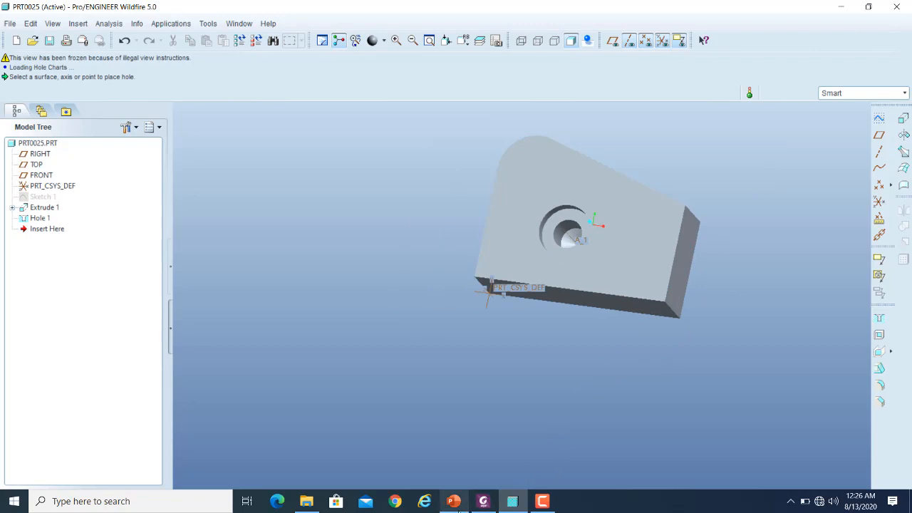
Switch to PowerPoint to check the Editing Features list, and return to the part in Pro/ENGINEER.
click(456, 502)
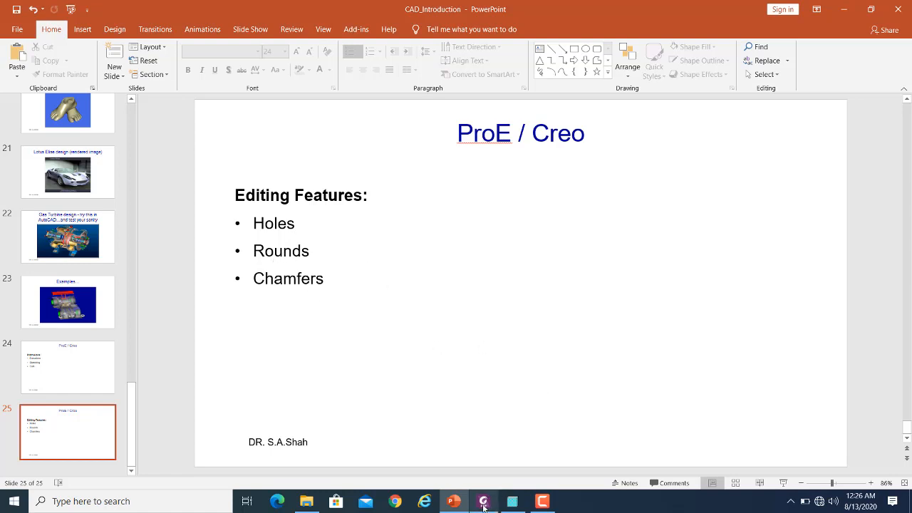
mouse_move(484, 506)
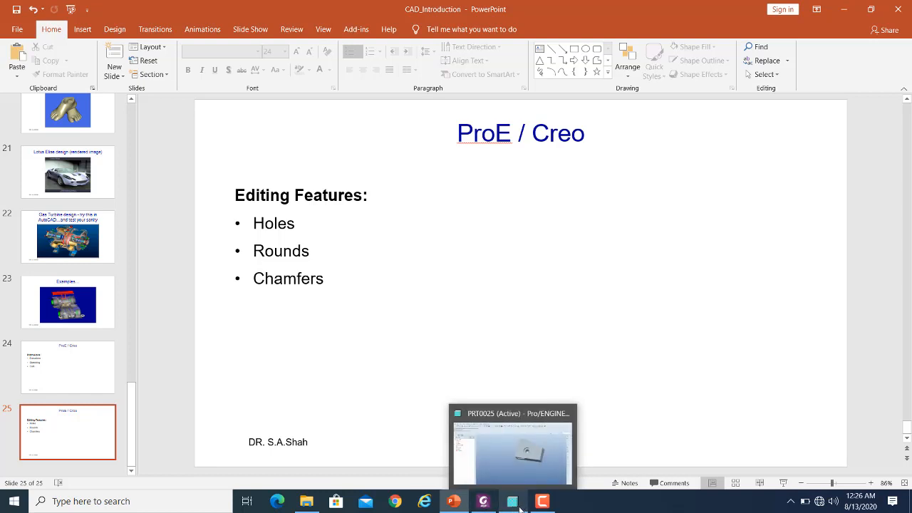
click(512, 503)
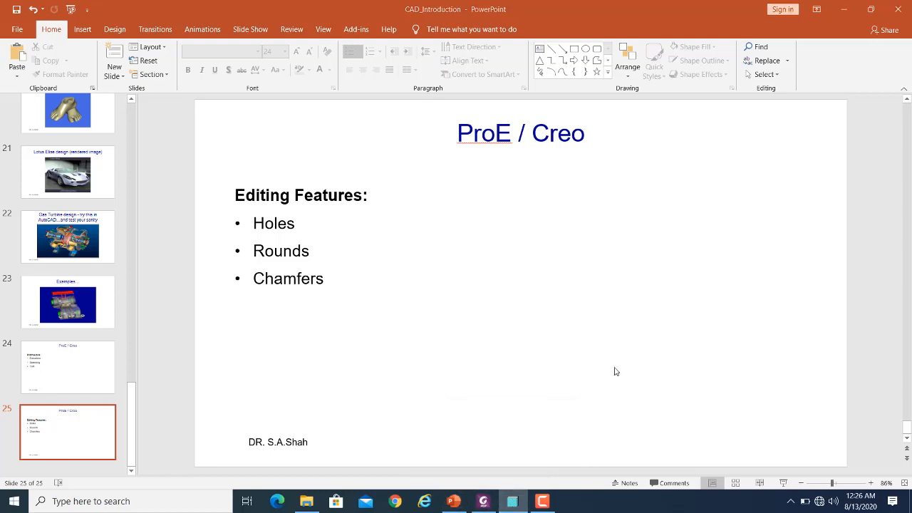
click(510, 503)
click(513, 503)
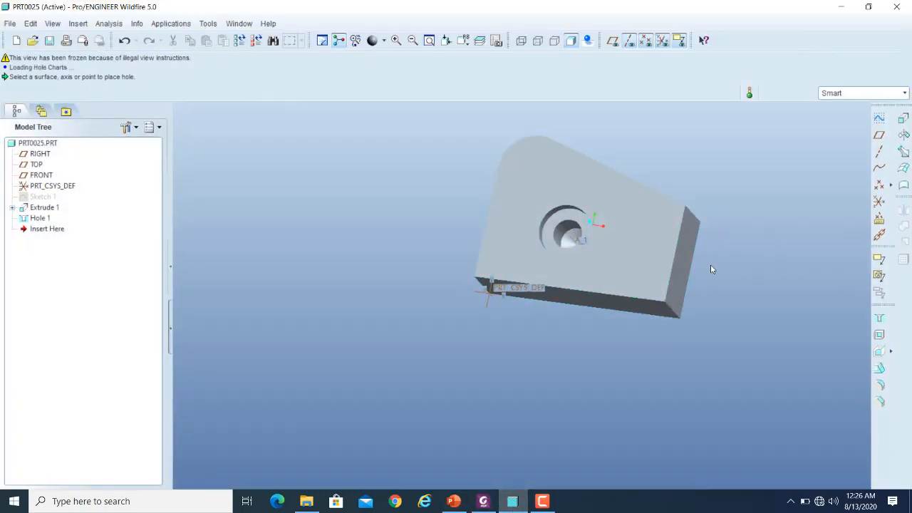
Start a Round feature and apply a radius of 10 to the front face's short edge beside the end face.
middle_drag(695, 246, 490, 271)
scroll(582, 218, down, 5)
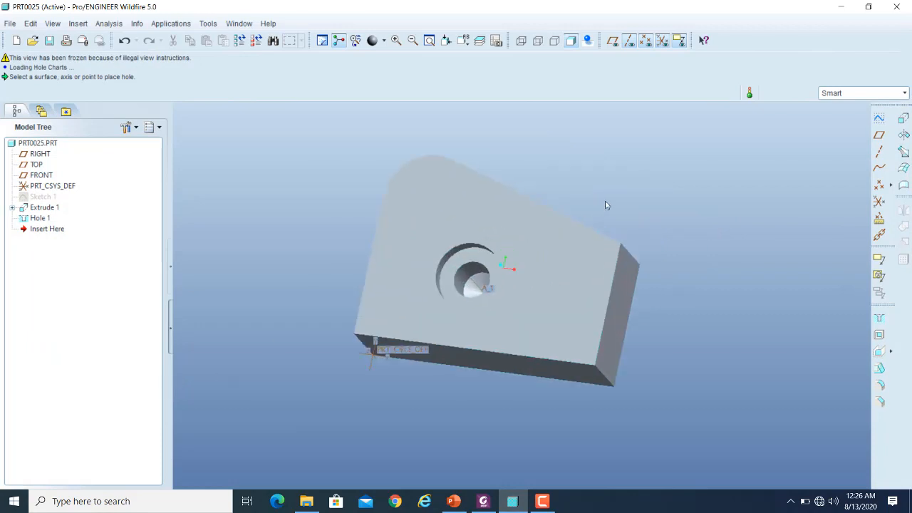
mouse_move(656, 199)
middle_down()
mouse_move(644, 221)
mouse_move(666, 230)
middle_up()
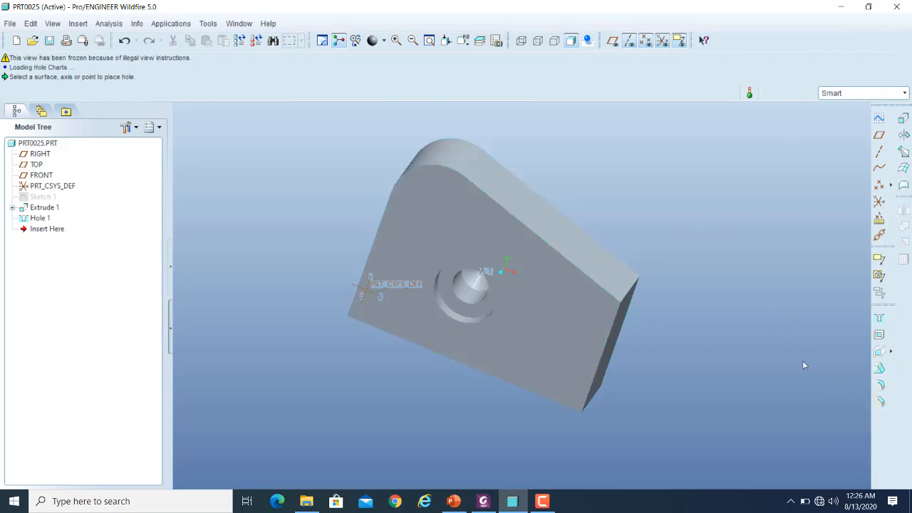
click(880, 386)
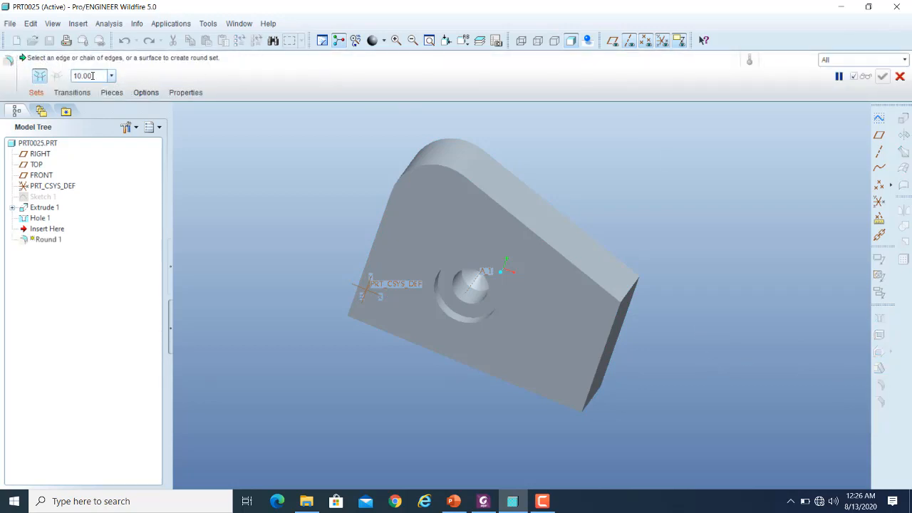
click(92, 74)
click(43, 96)
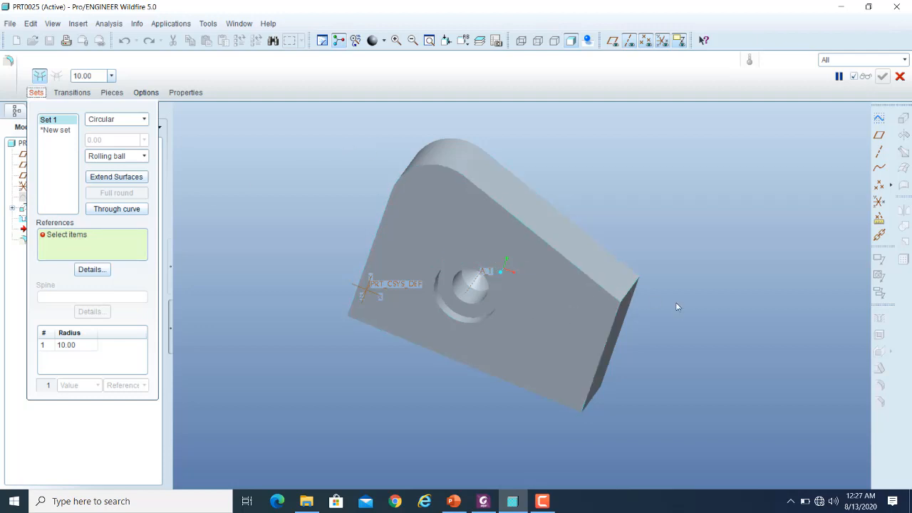
middle_drag(709, 280, 677, 305)
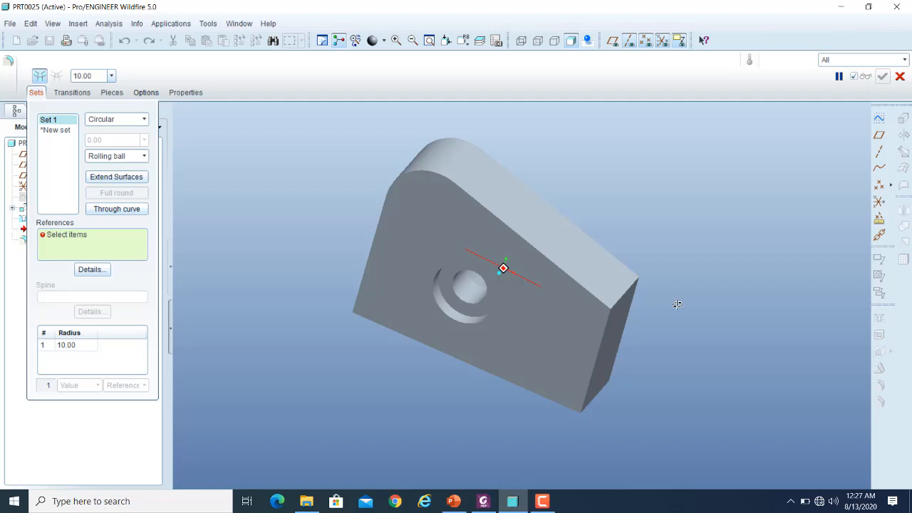
click(605, 325)
scroll(576, 340, down, 2)
scroll(576, 340, down, 1)
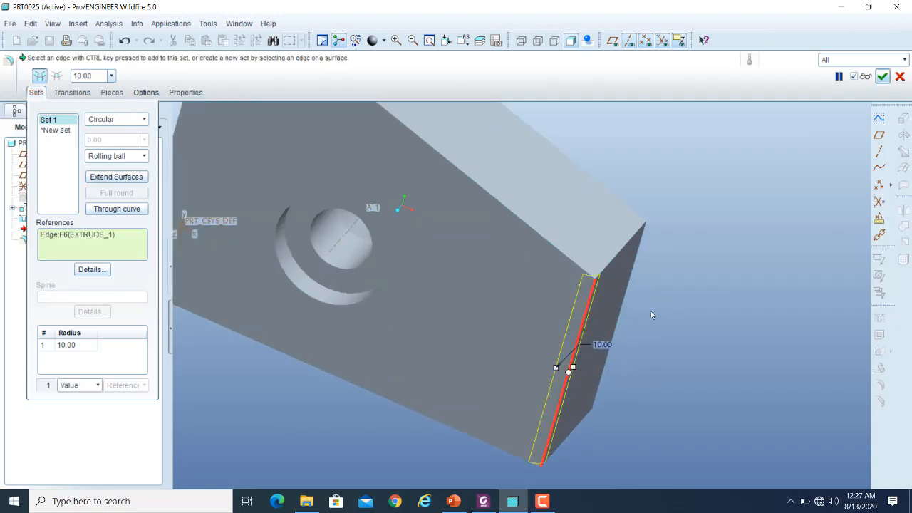
Preview the single-edge round and resume editing the Round feature.
click(866, 77)
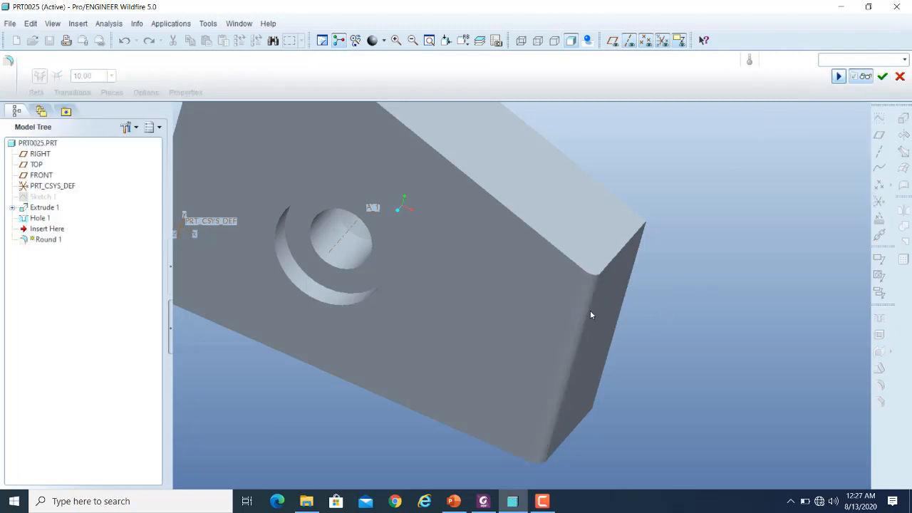
click(866, 77)
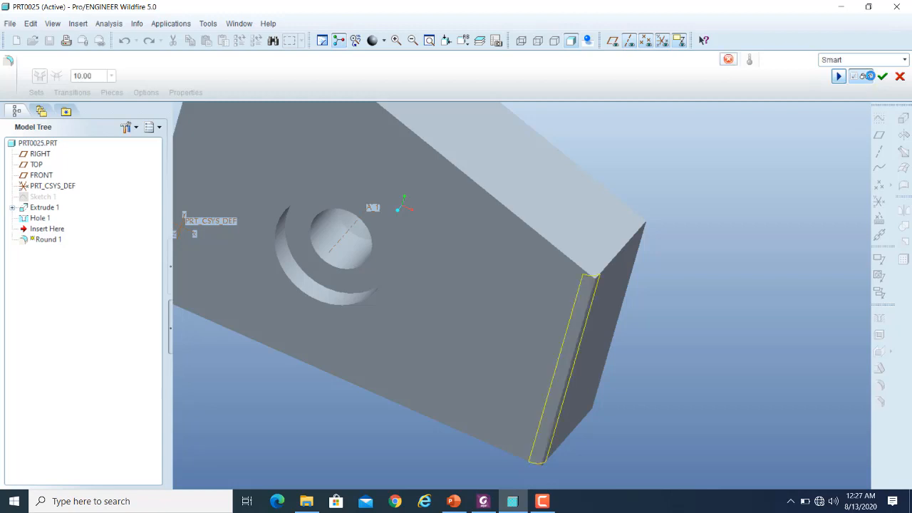
scroll(685, 244, up, 3)
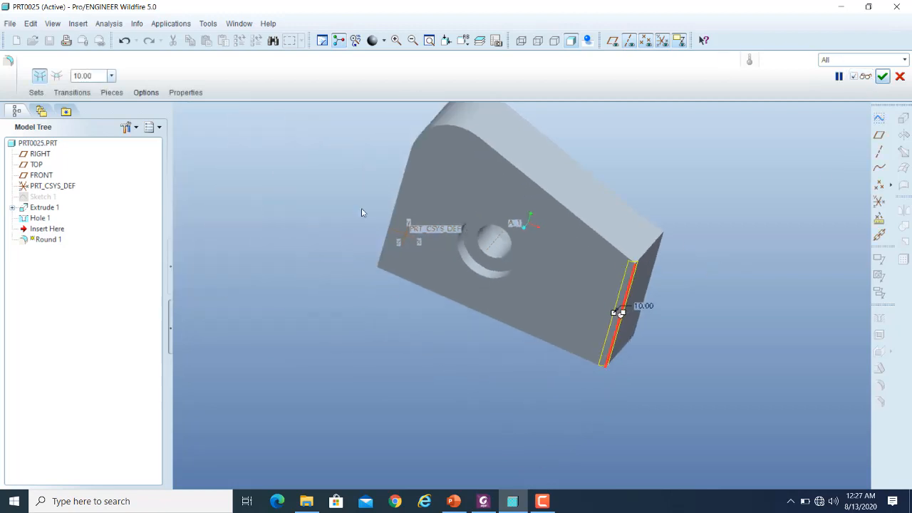
Add the front face's sloped upper edge and its long bottom edge as separate round sets with radius 10.
click(37, 93)
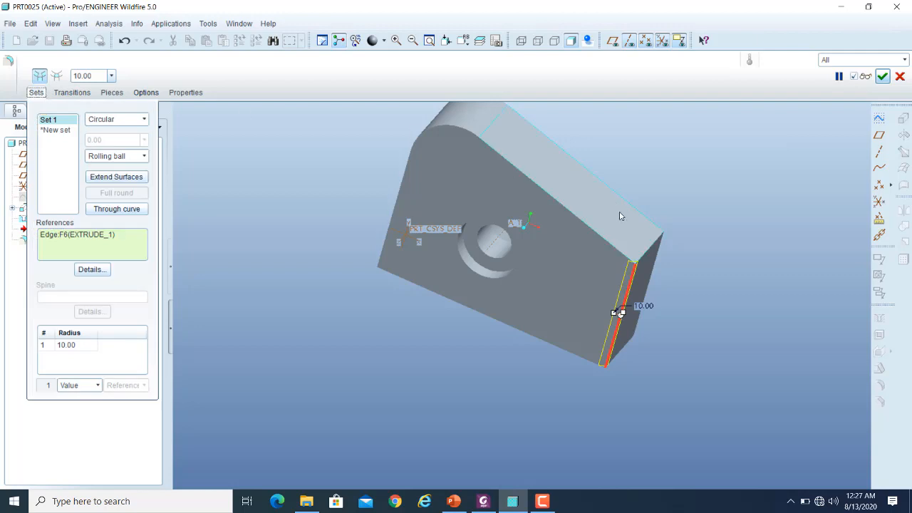
click(593, 231)
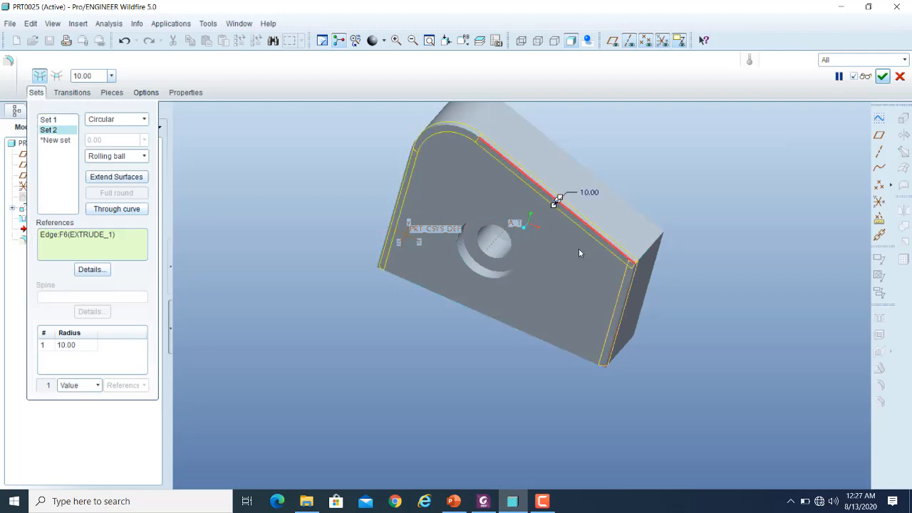
click(490, 317)
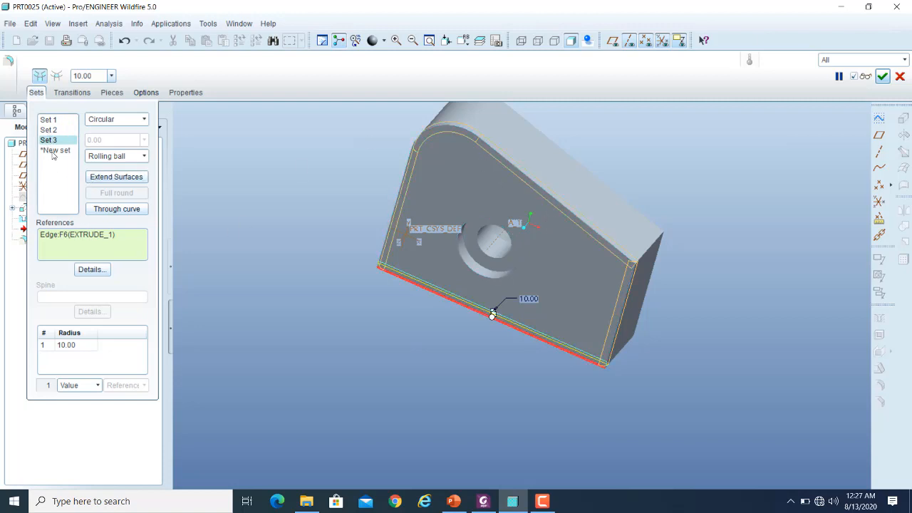
Review which edges belong to round Set 1, Set 2 and Set 3.
click(47, 120)
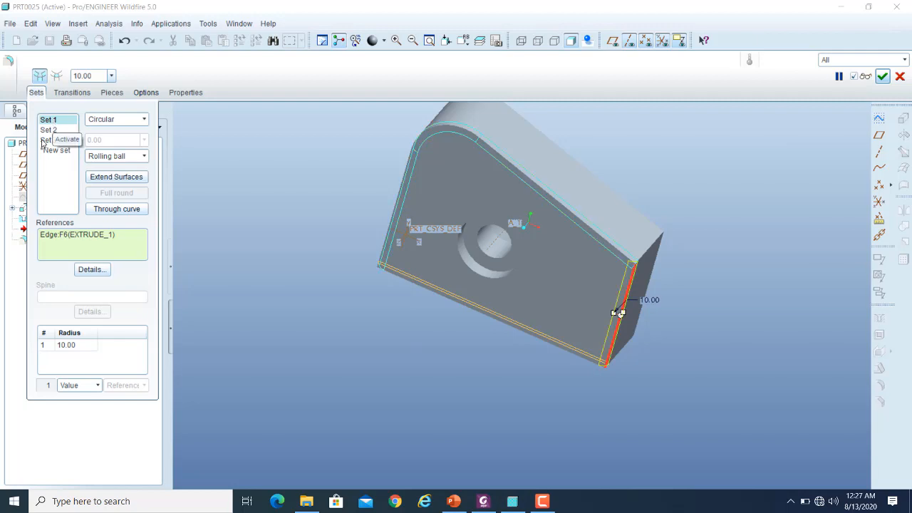
click(50, 131)
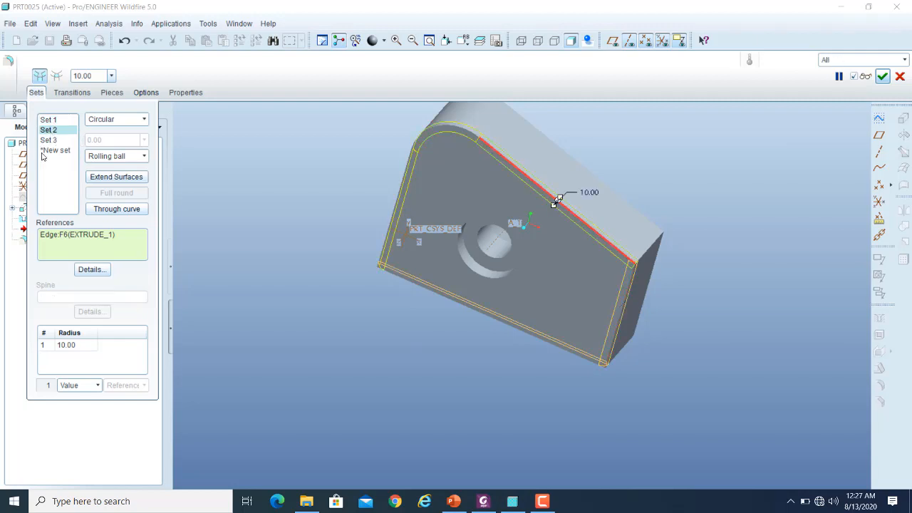
click(48, 140)
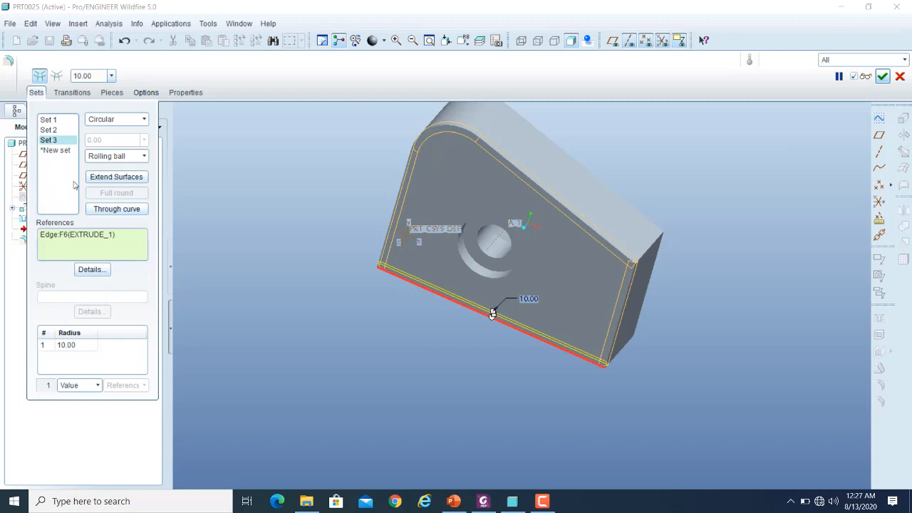
Set the radius of round Set 1 on the front face's short edge to 20.
click(45, 121)
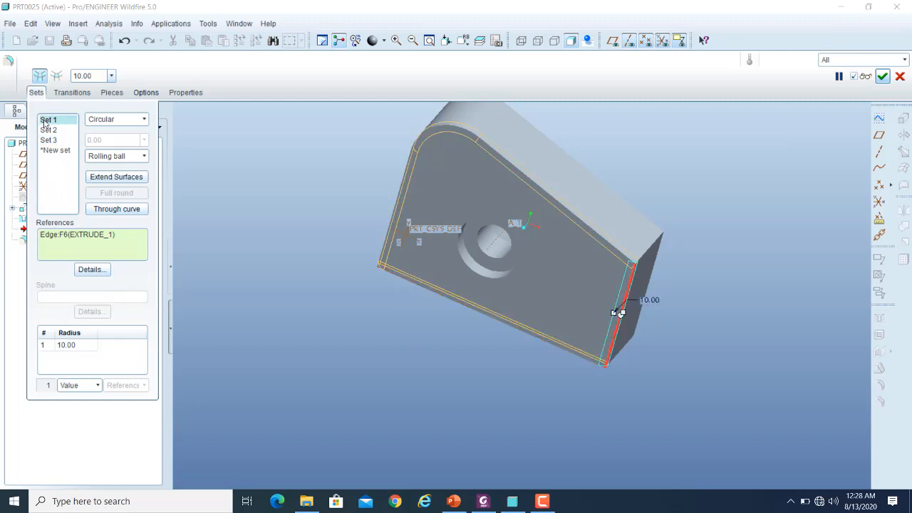
click(74, 347)
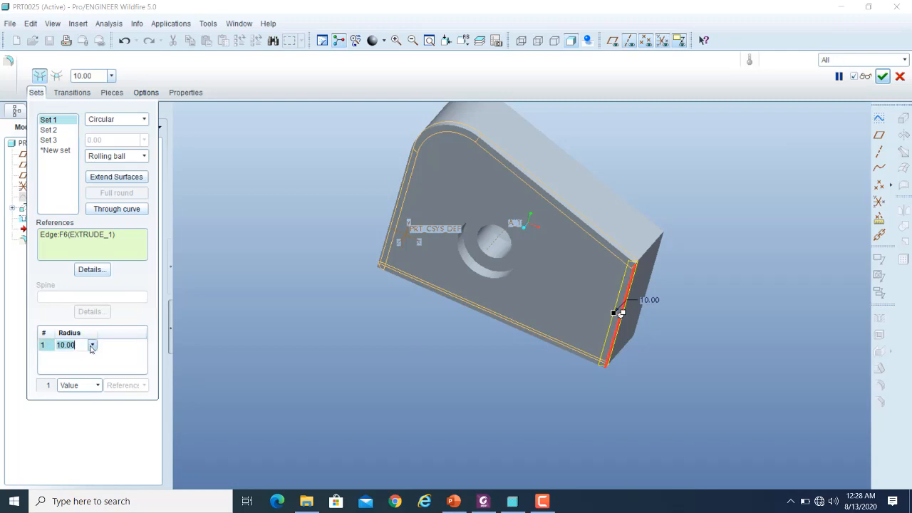
text(20)
key(Return)
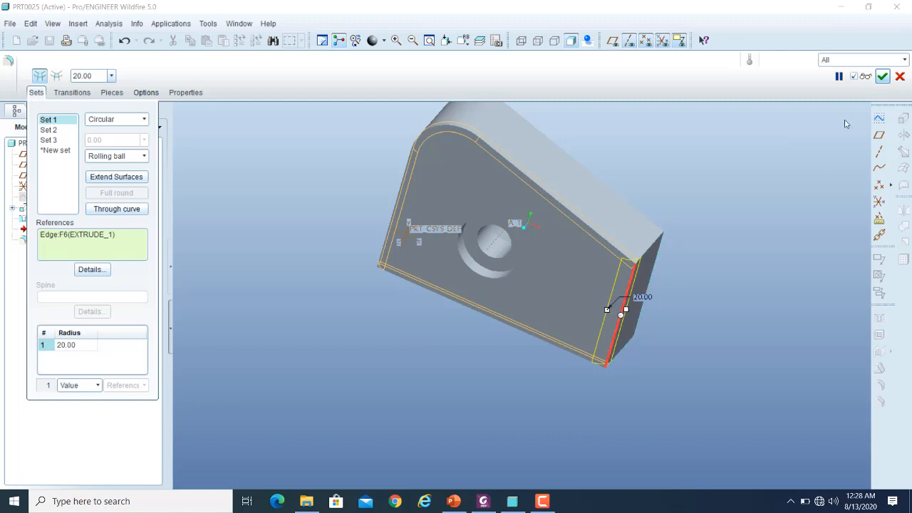
Preview the three round sets and inspect the rounded edges around the front face.
click(882, 76)
scroll(715, 239, down, 3)
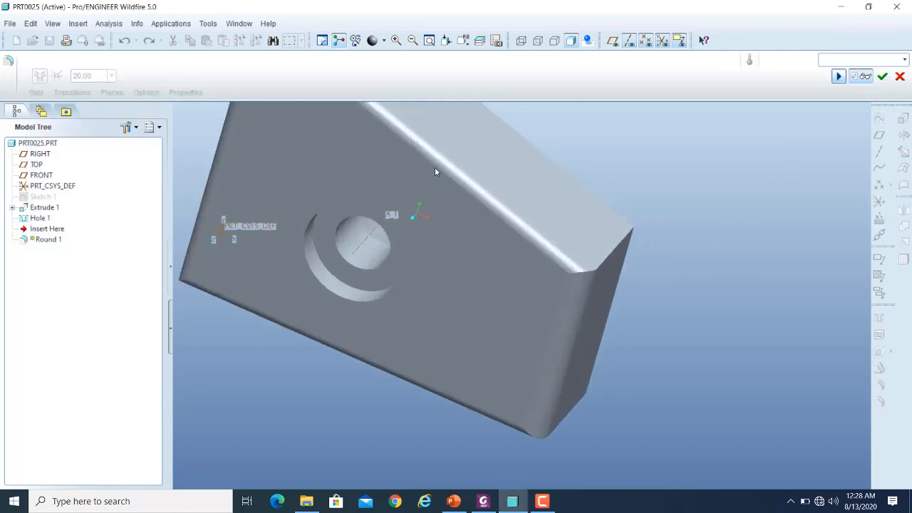
scroll(683, 260, up, 3)
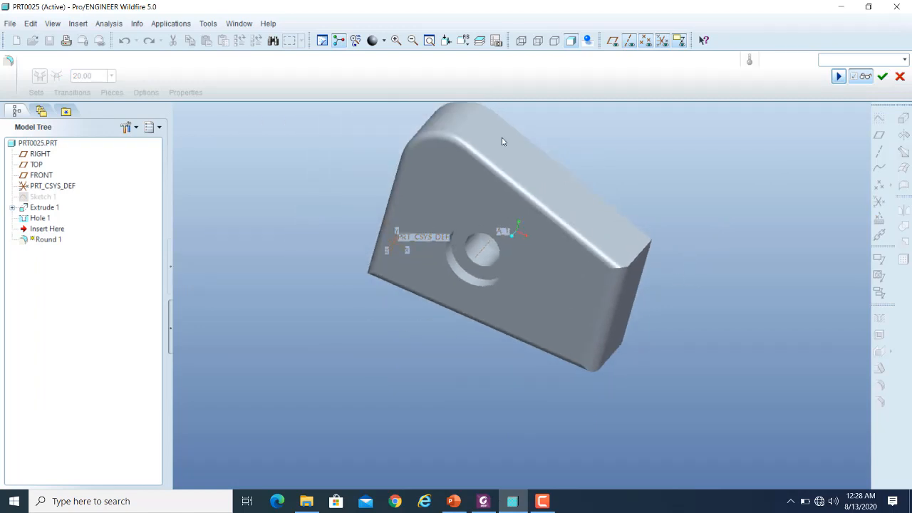
Undo the round edge selections and the radius change until round Set 1 is empty.
click(863, 77)
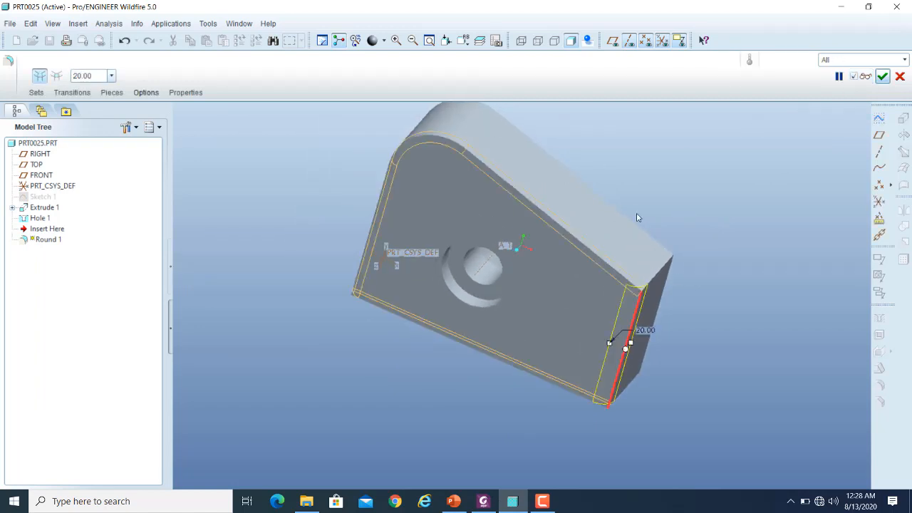
click(36, 94)
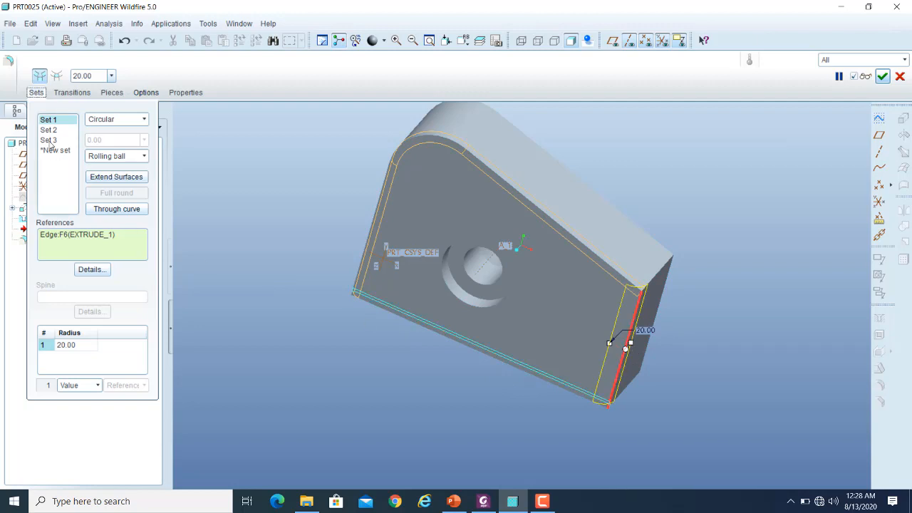
click(125, 41)
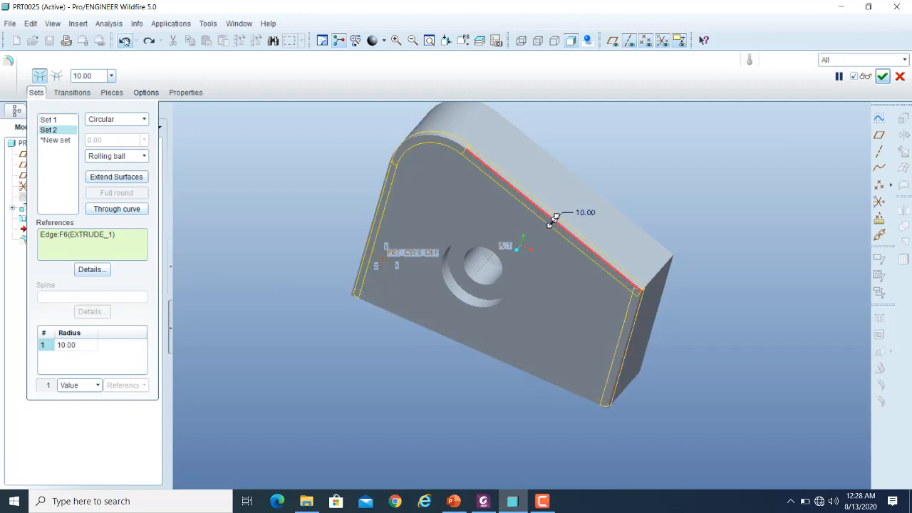
click(124, 41)
click(125, 41)
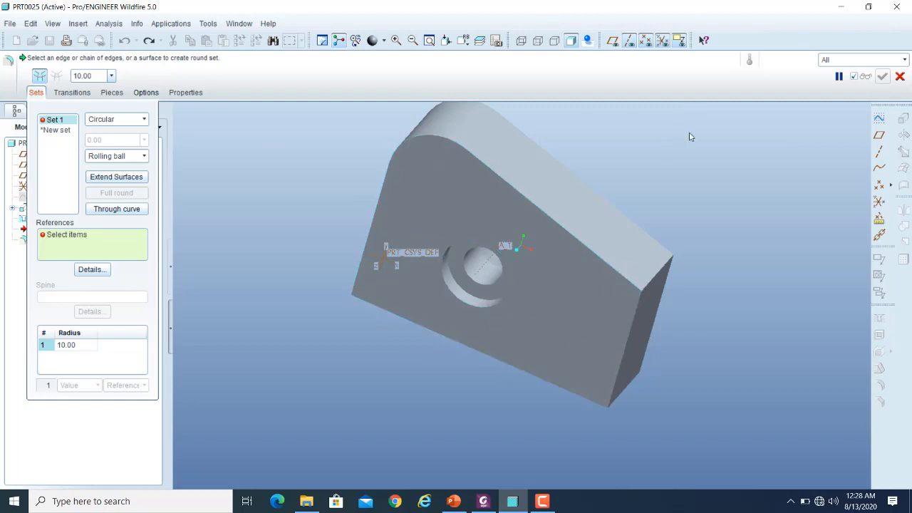
Collect the front face's sloped upper, short and long bottom edges plus the end face's top edge in Set 1 with radius 10.
scroll(701, 129, up, 1)
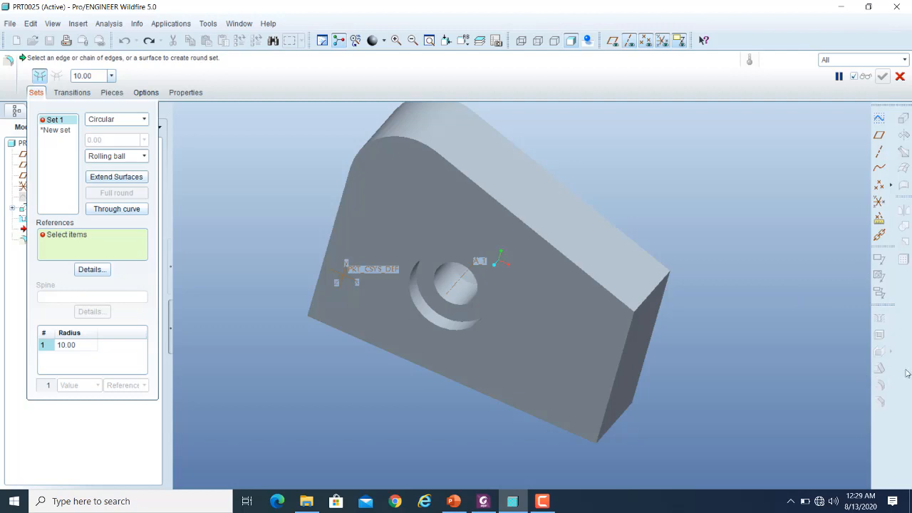
click(581, 274)
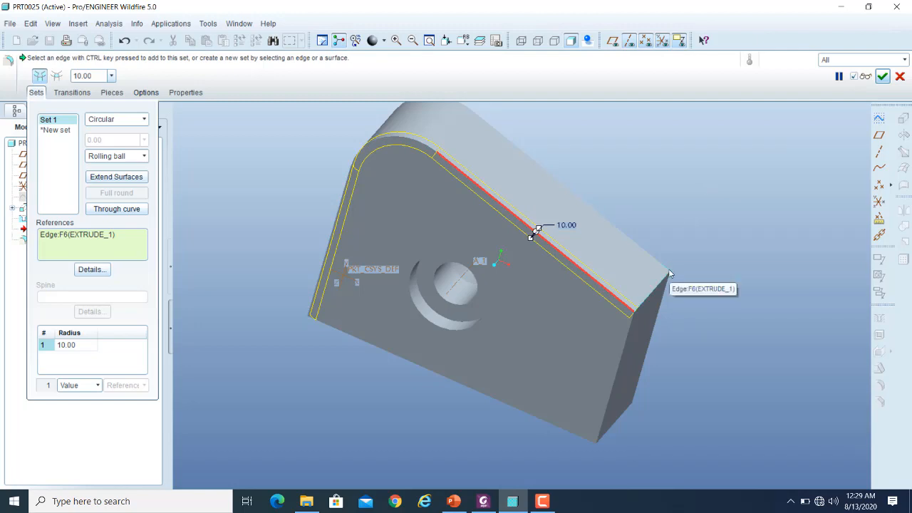
ctrl+click(624, 344)
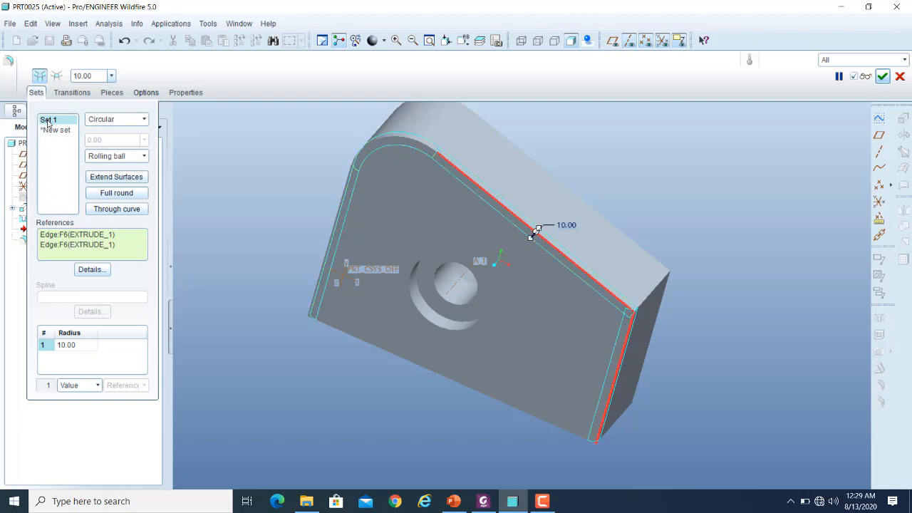
ctrl+click(465, 386)
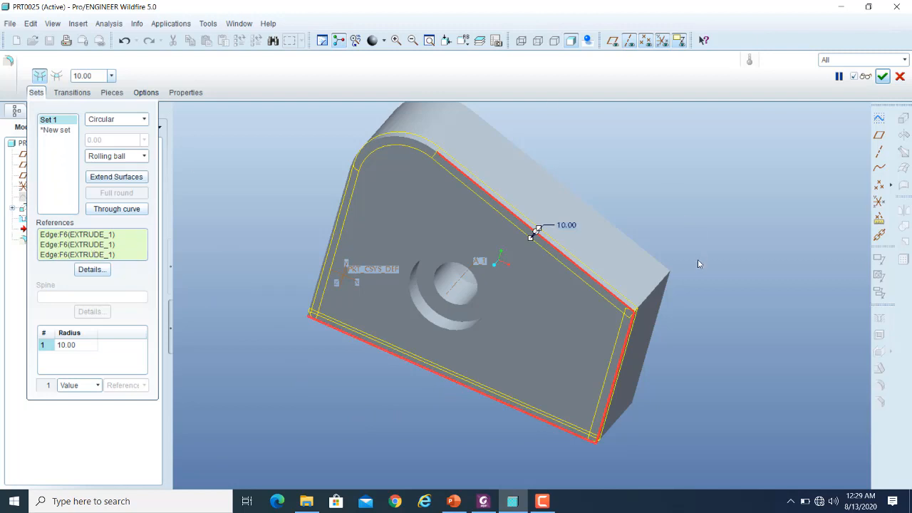
ctrl+click(654, 292)
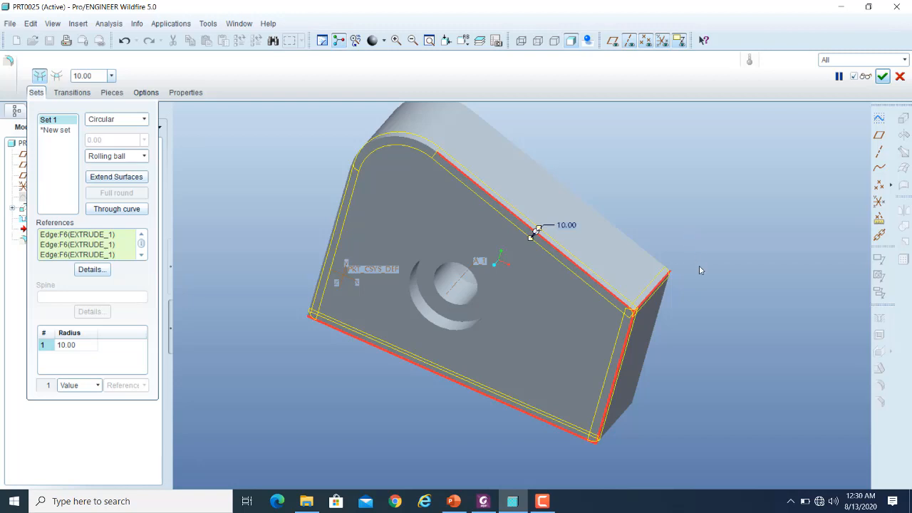
Add the end face's bottom edge and its rear vertical edge as separate round sets with radius 10.
middle_drag(743, 387, 714, 365)
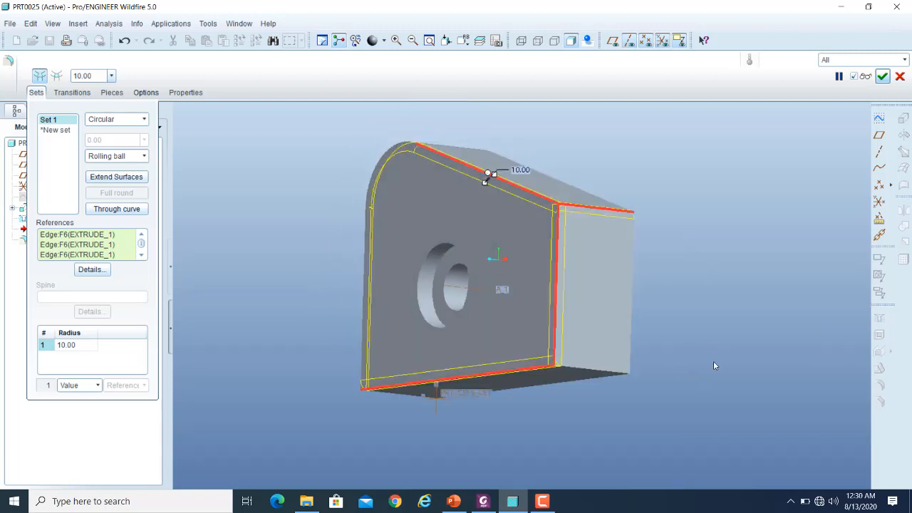
click(585, 369)
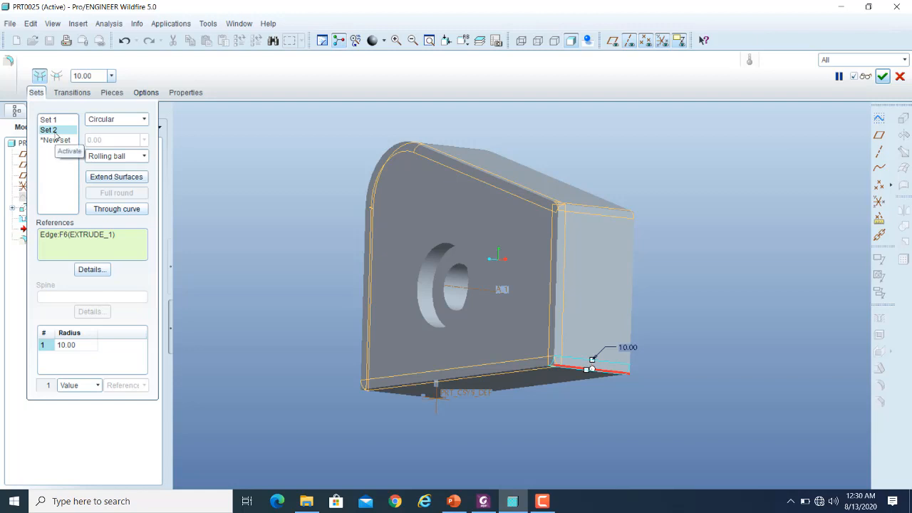
middle_drag(698, 321, 635, 341)
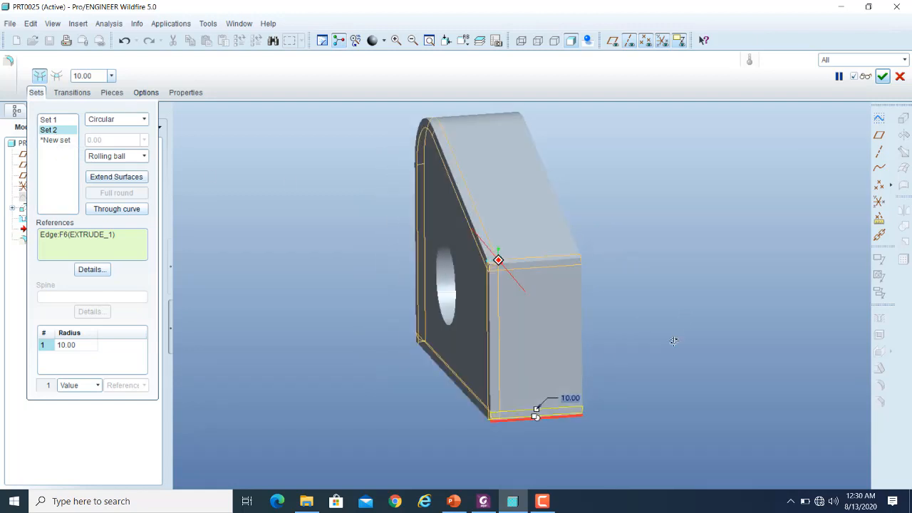
click(581, 305)
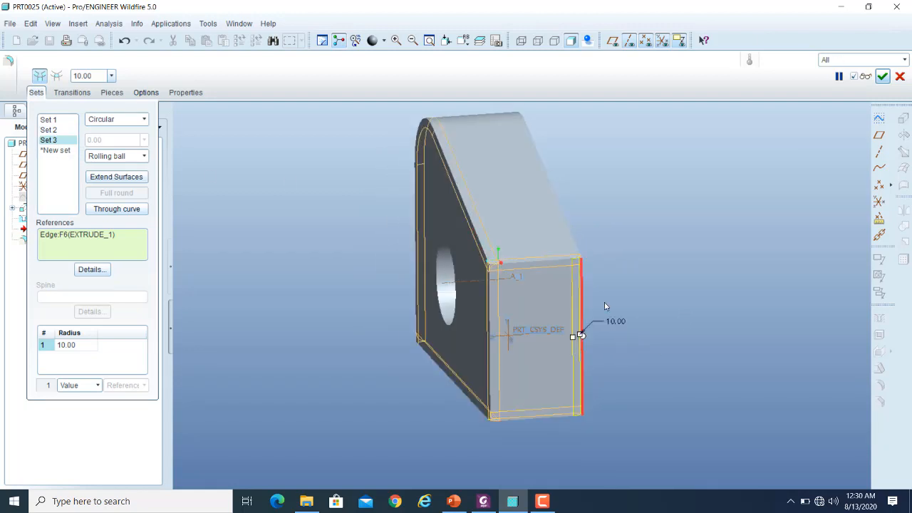
Set the radius of the four-edge round Set 1 to 20.
click(56, 122)
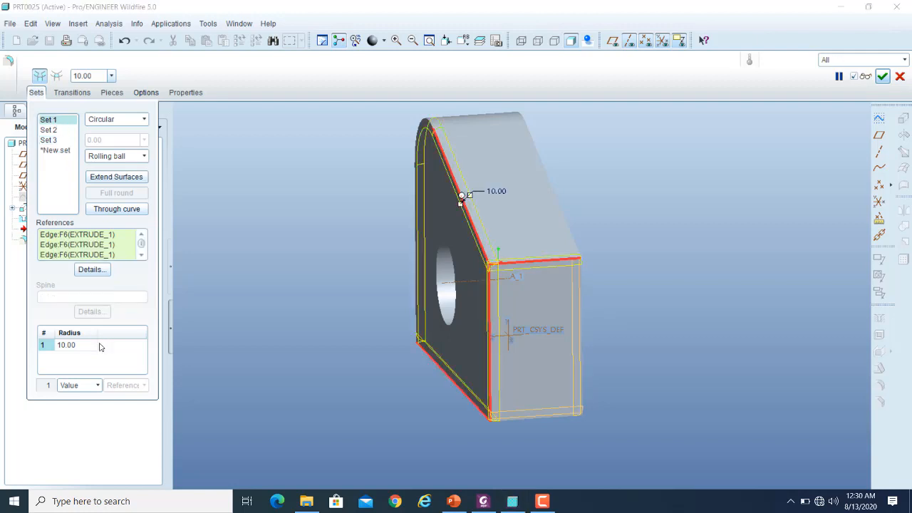
click(67, 346)
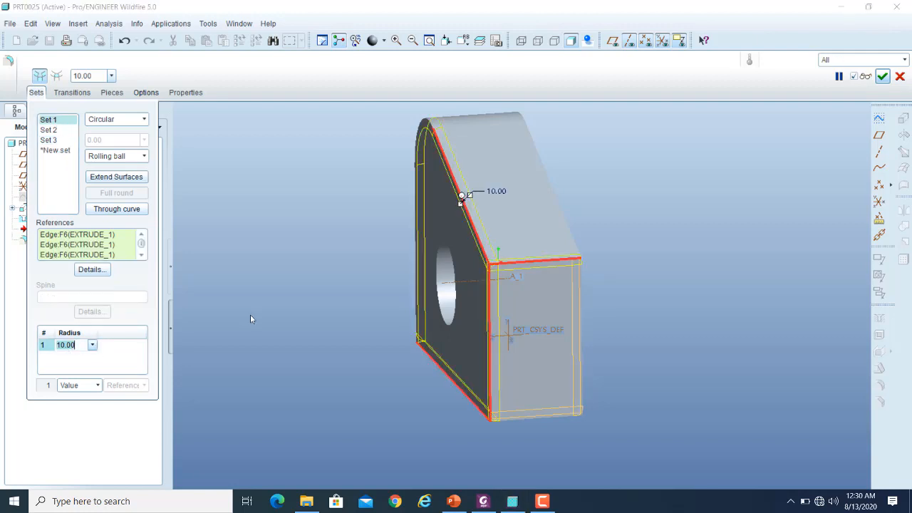
text(20)
key(Return)
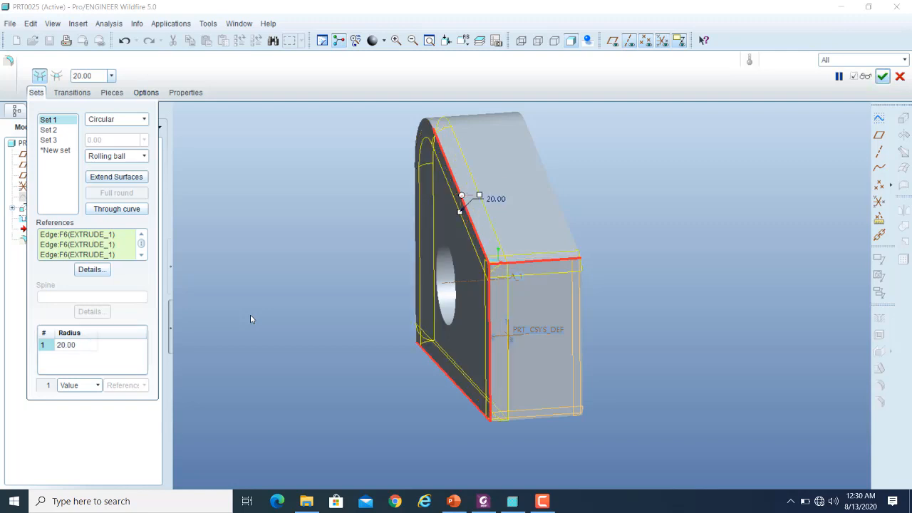
Preview the rounds and inspect how the edges blend around the front face and end face.
middle_drag(720, 263, 773, 271)
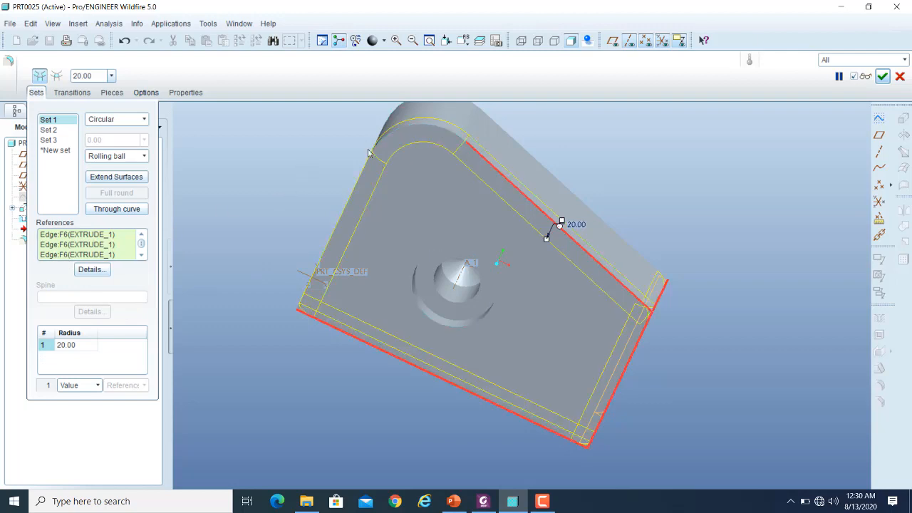
click(881, 76)
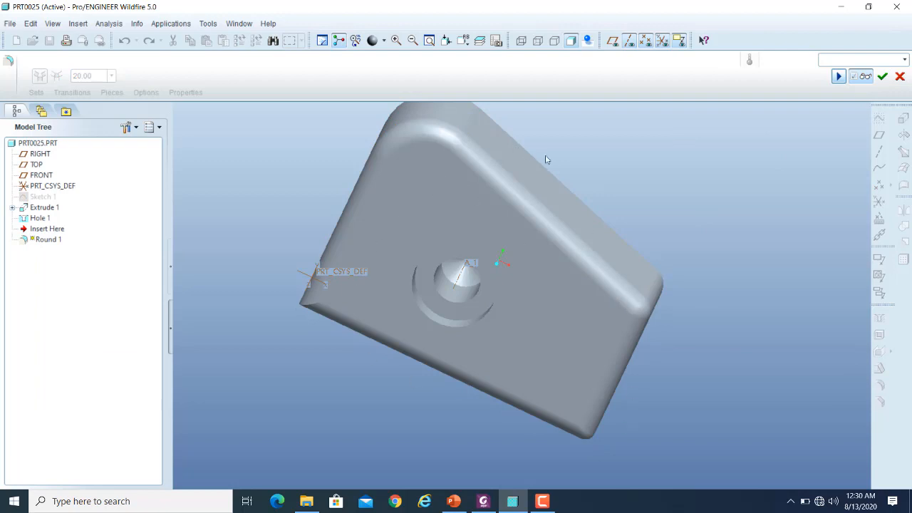
click(866, 76)
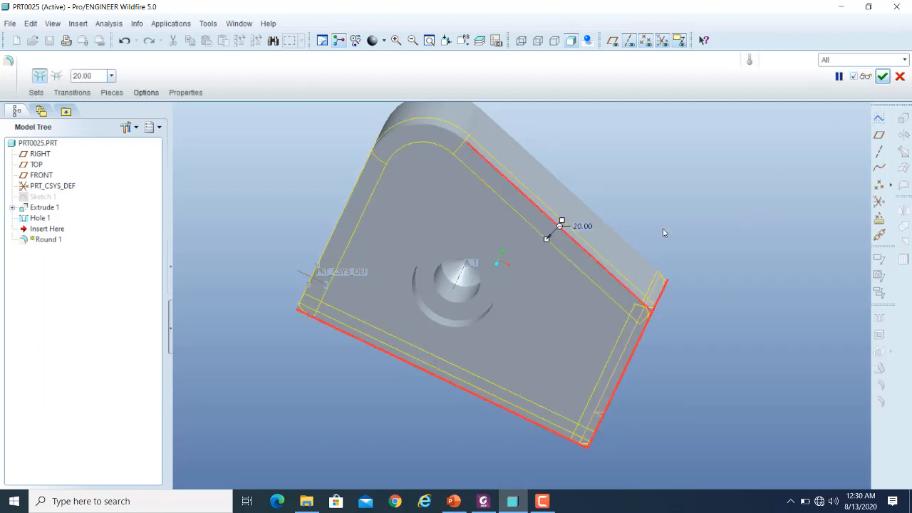
middle_drag(662, 212, 638, 237)
middle_drag(638, 222, 639, 225)
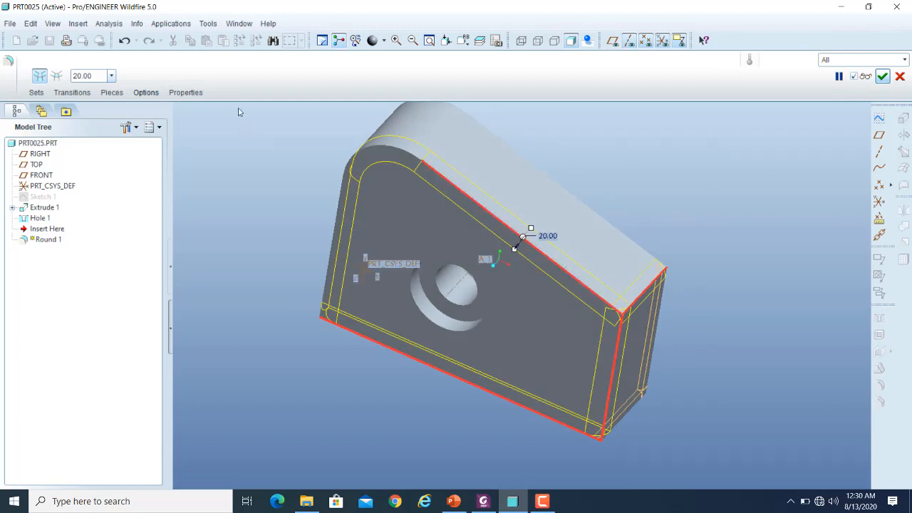
Undo the radius change and all edge selections of the three round sets.
click(124, 41)
click(125, 44)
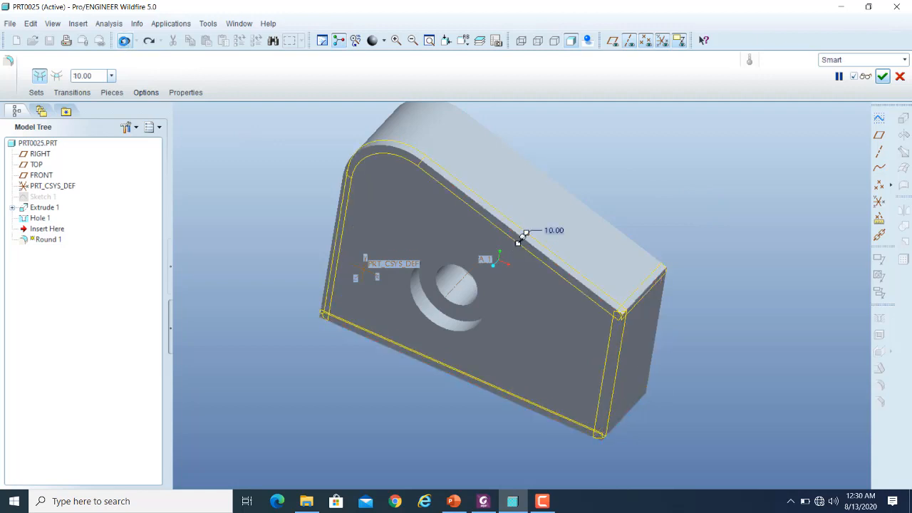
click(125, 44)
click(125, 43)
click(124, 44)
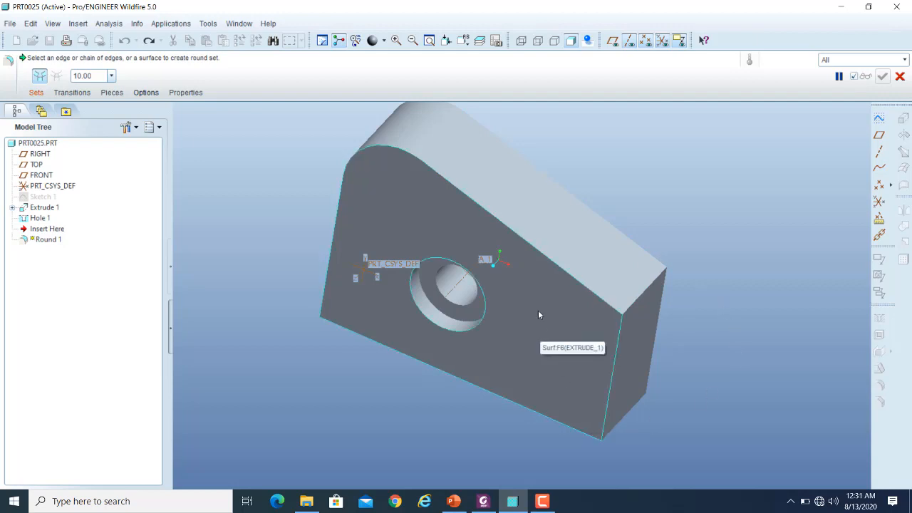
Define round Set 1 with radius 10 between the front face and the adjacent end face, and preview it.
click(36, 92)
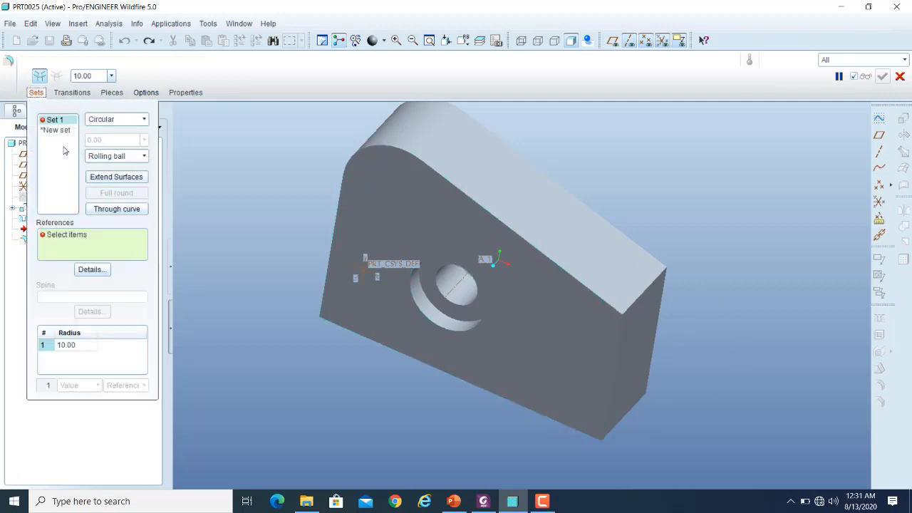
click(565, 328)
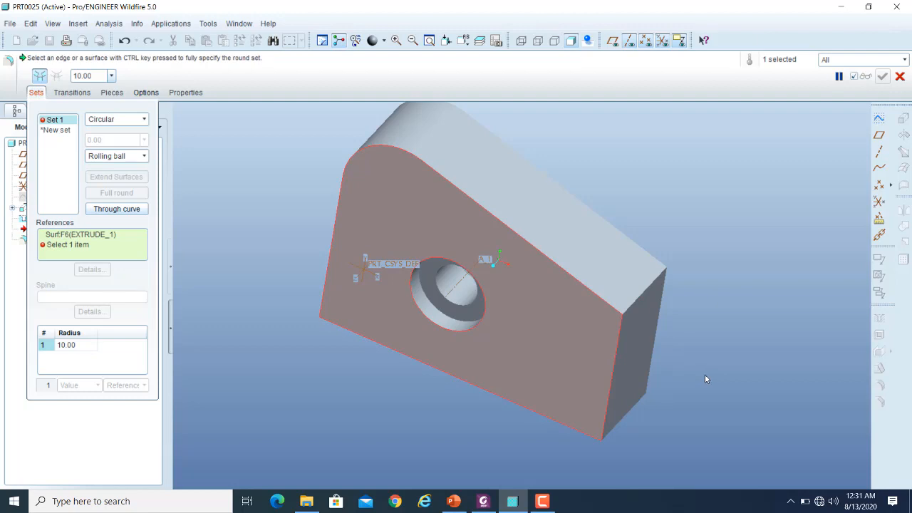
ctrl+click(638, 349)
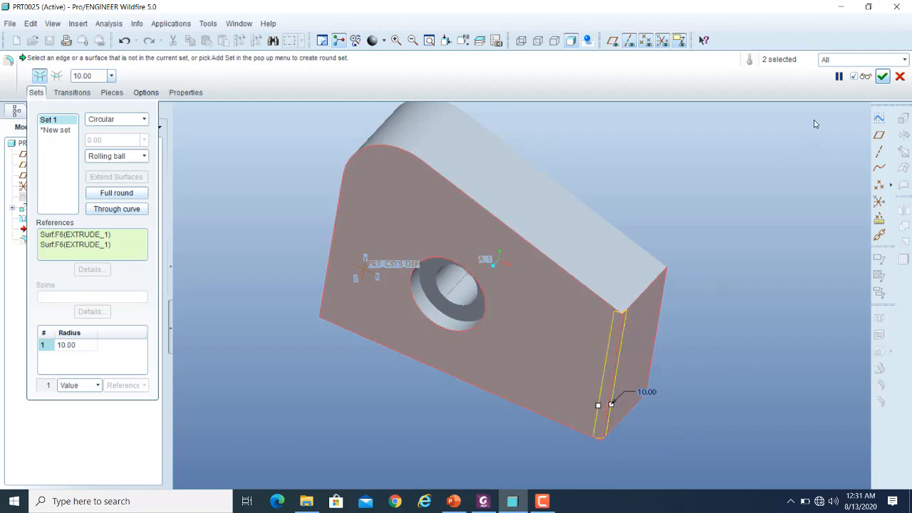
click(864, 76)
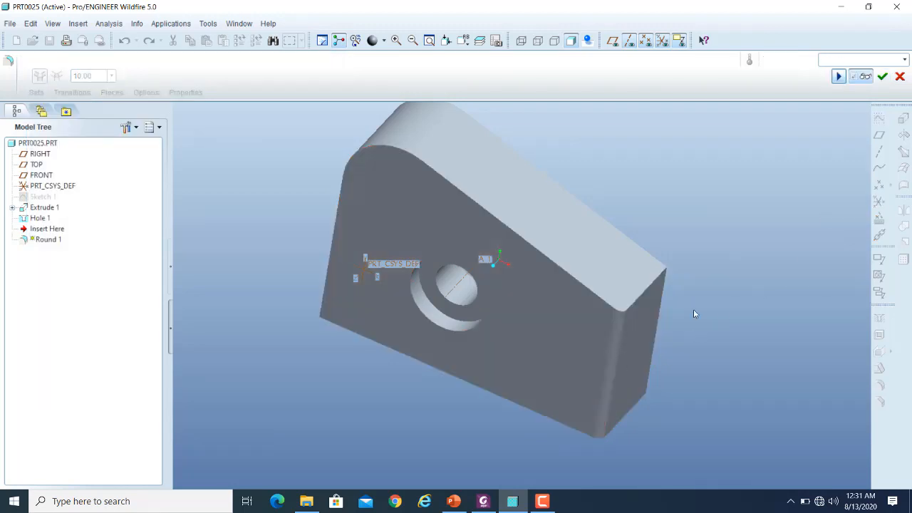
click(866, 77)
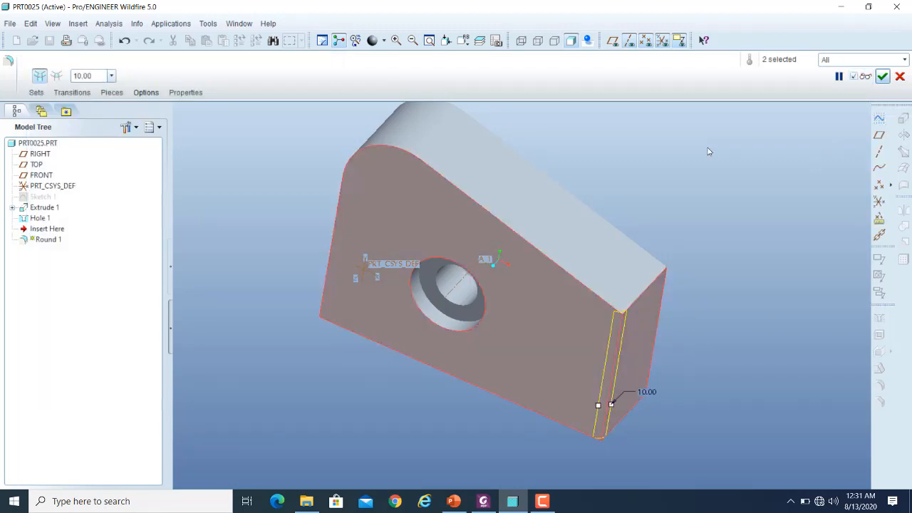
Add the front face's sloped upper edge and long bottom edge together as round Set 2 with radius 10.
click(35, 92)
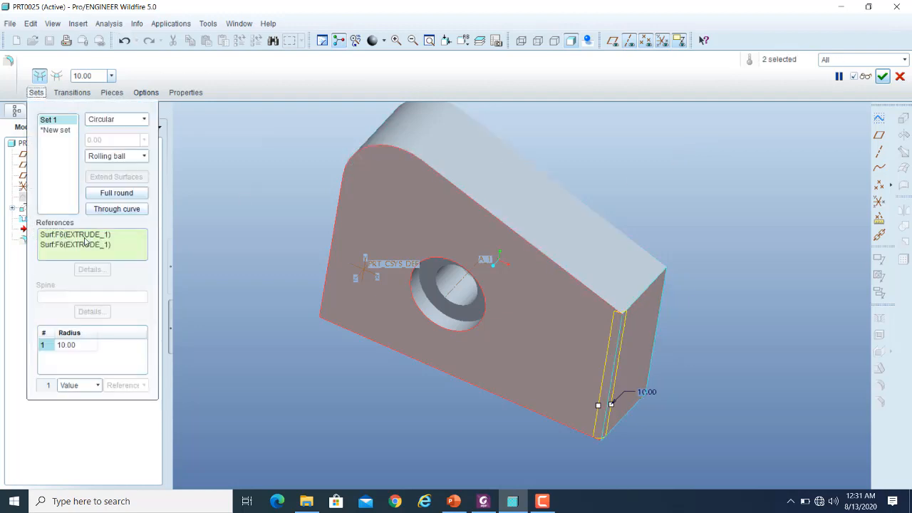
click(566, 275)
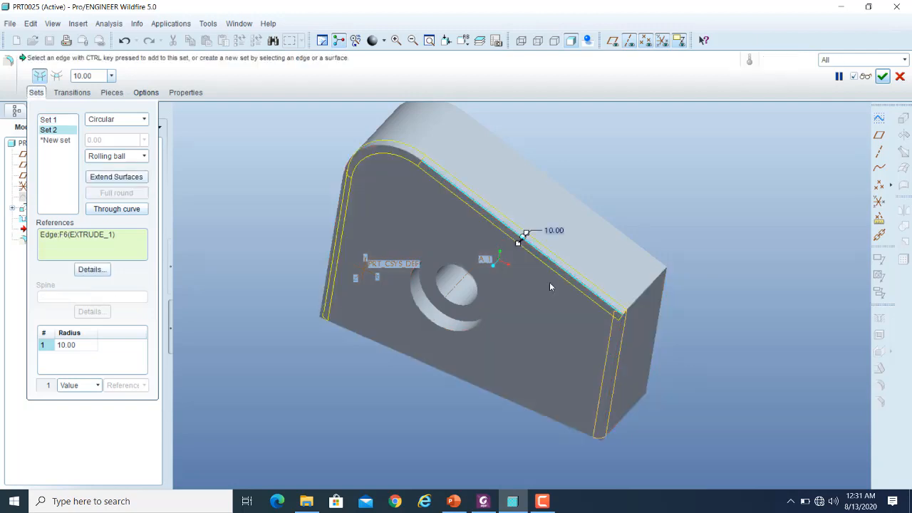
ctrl+click(407, 355)
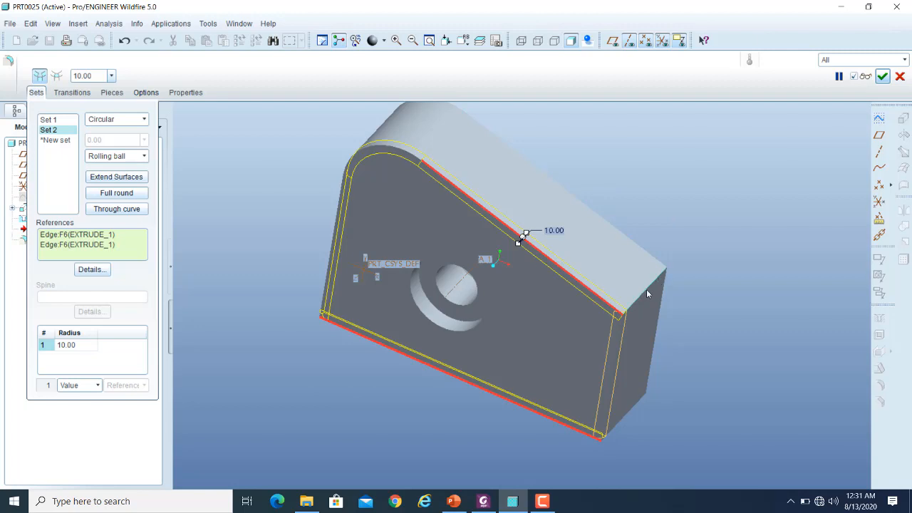
Preview the face-to-face and edge round sets, and complete the round feature.
click(864, 77)
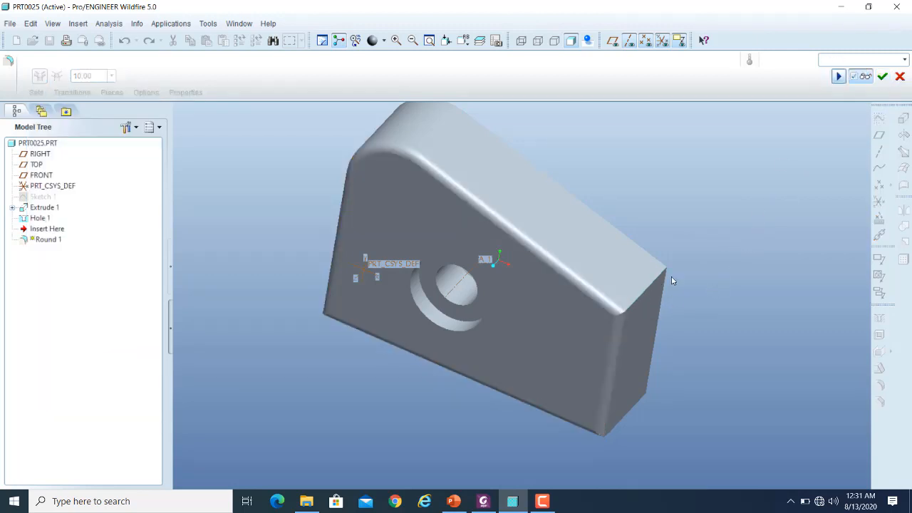
scroll(671, 280, up, 2)
scroll(555, 279, down, 4)
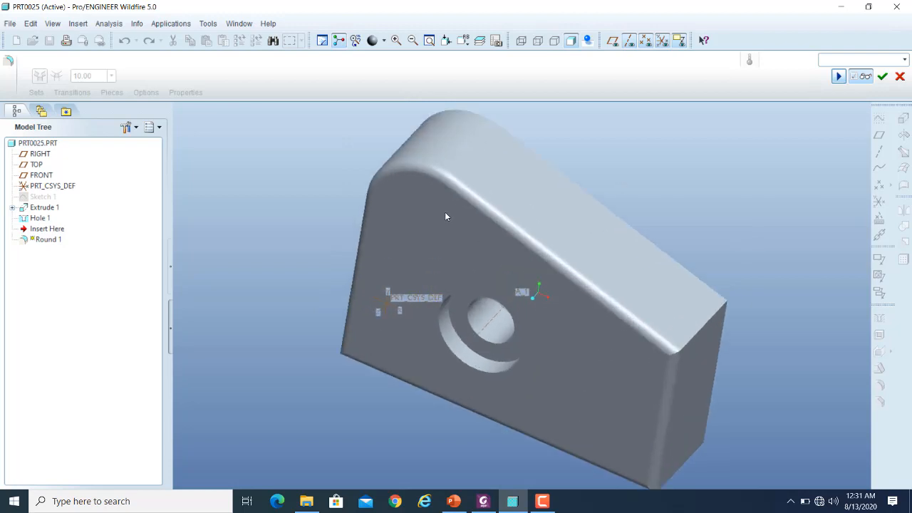
click(864, 76)
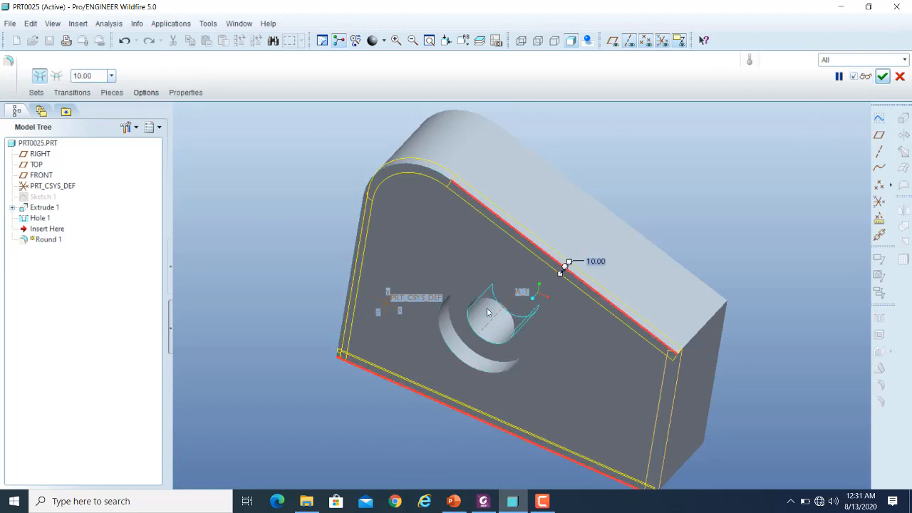
click(884, 77)
click(685, 204)
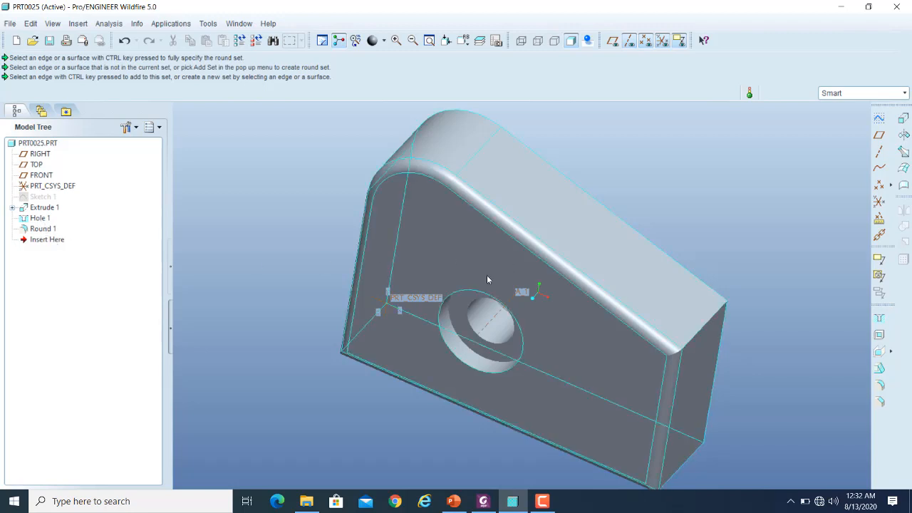
Start an edge chamfer feature and open its set definitions.
click(881, 402)
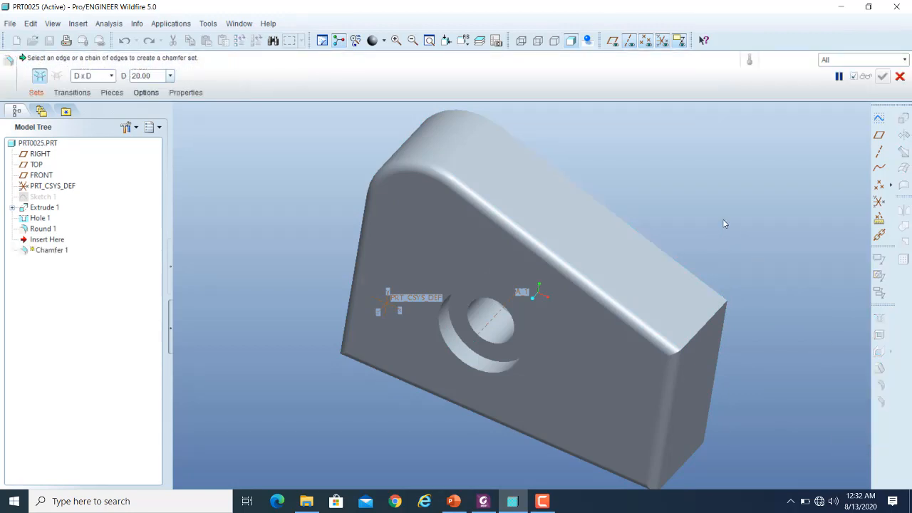
click(37, 93)
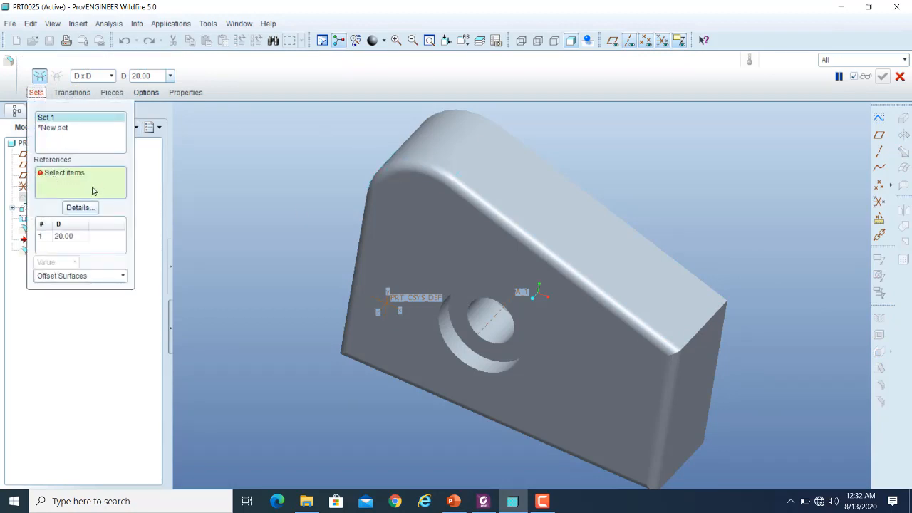
middle_drag(787, 247, 631, 305)
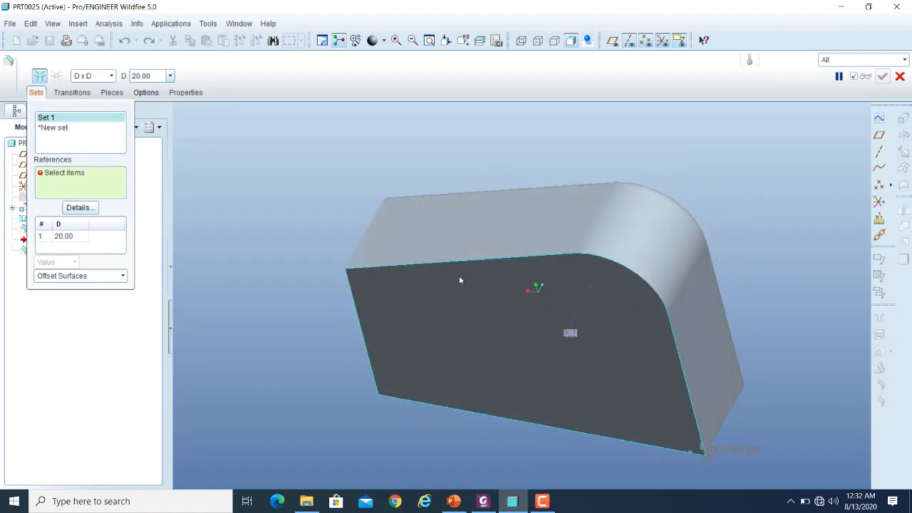
Add the back face's upper, bottom and short end edges to chamfer Set 1, and undo all three selections.
click(474, 259)
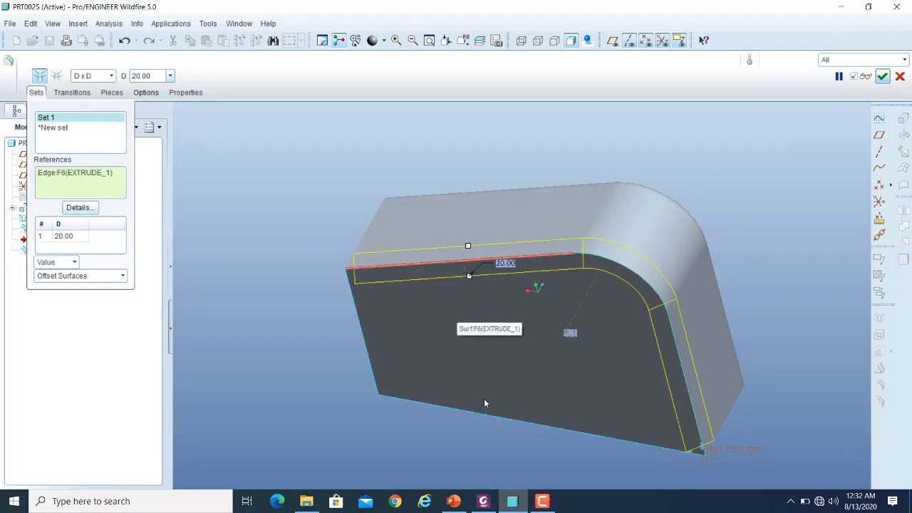
ctrl+click(567, 430)
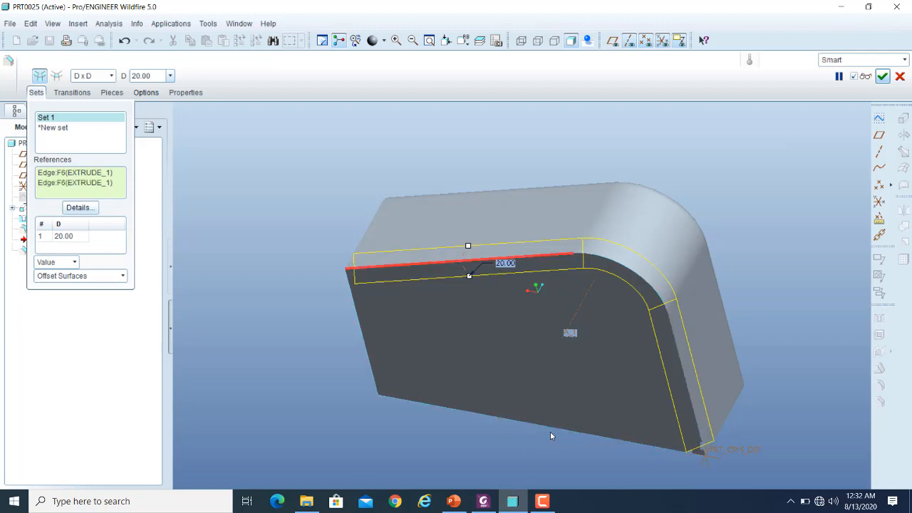
ctrl+click(358, 313)
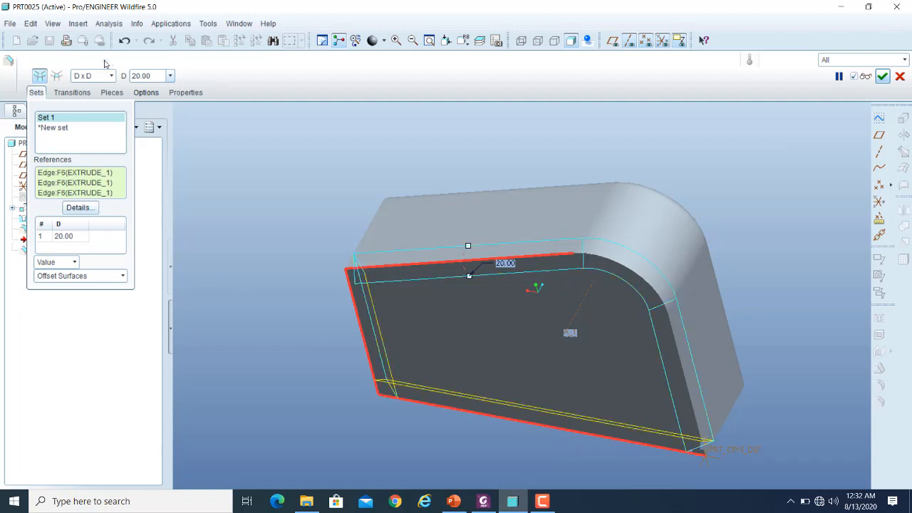
click(123, 41)
click(123, 40)
click(122, 42)
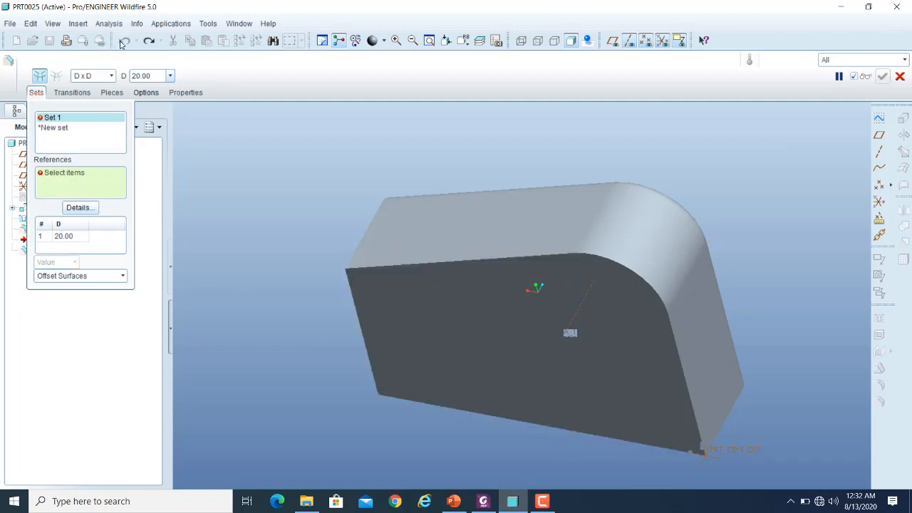
Define chamfer Set 1 between the back face and the sloped upper face as D1 x D2 with D1 10, and preview it.
click(412, 307)
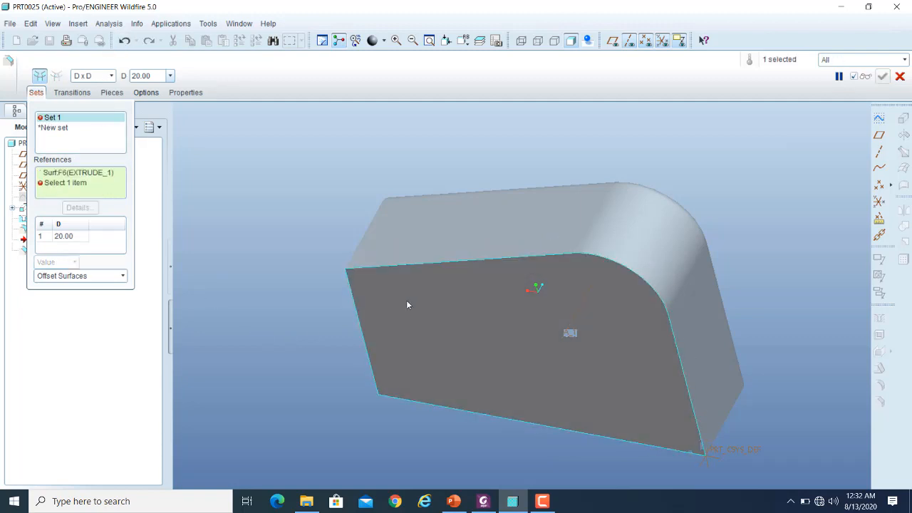
ctrl+click(448, 232)
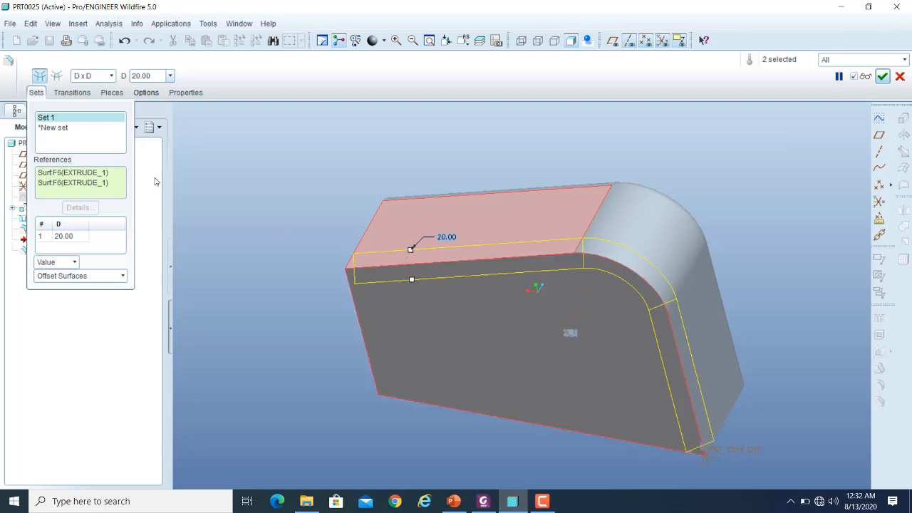
click(111, 76)
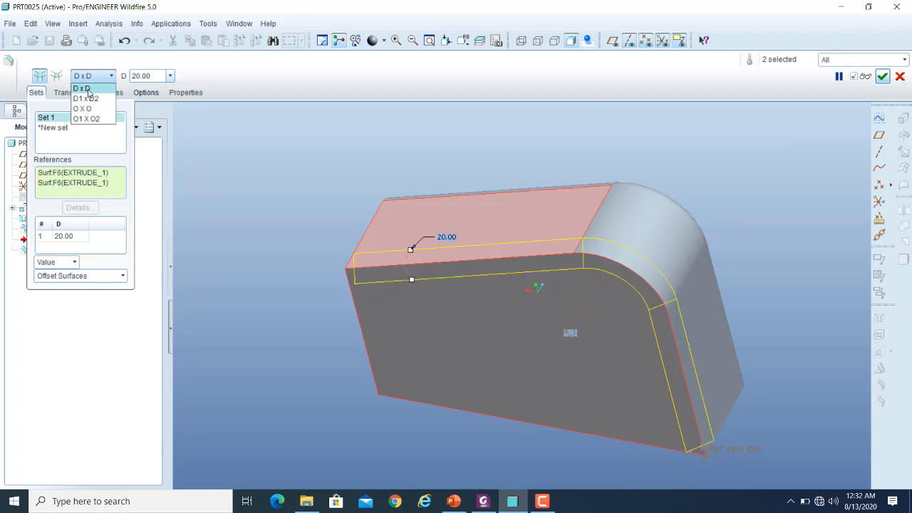
click(89, 99)
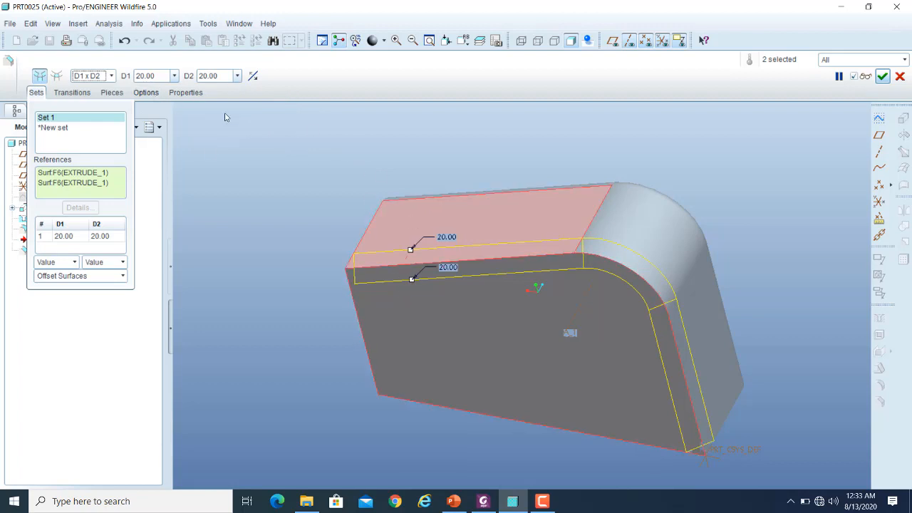
click(175, 76)
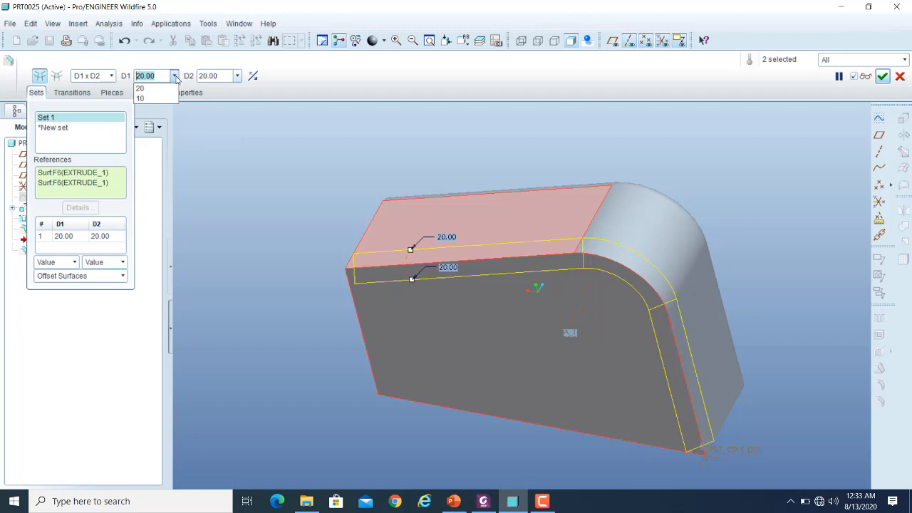
click(148, 99)
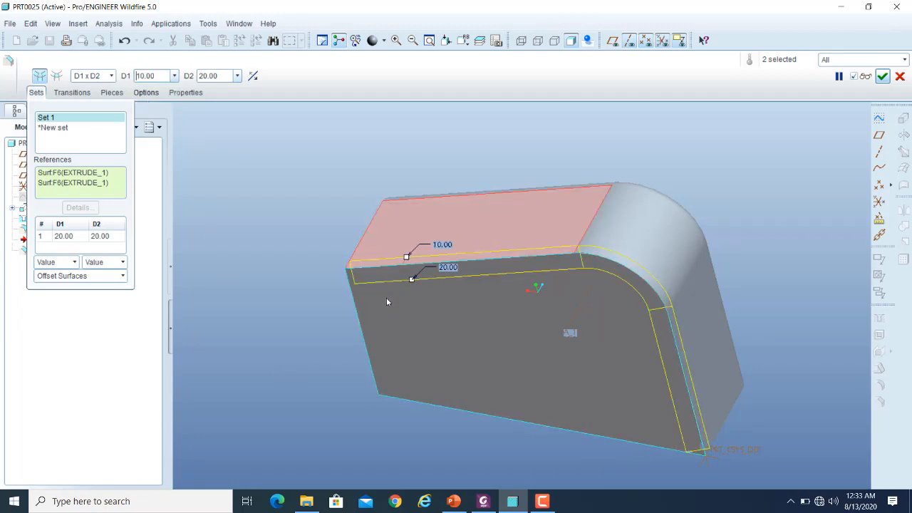
click(865, 76)
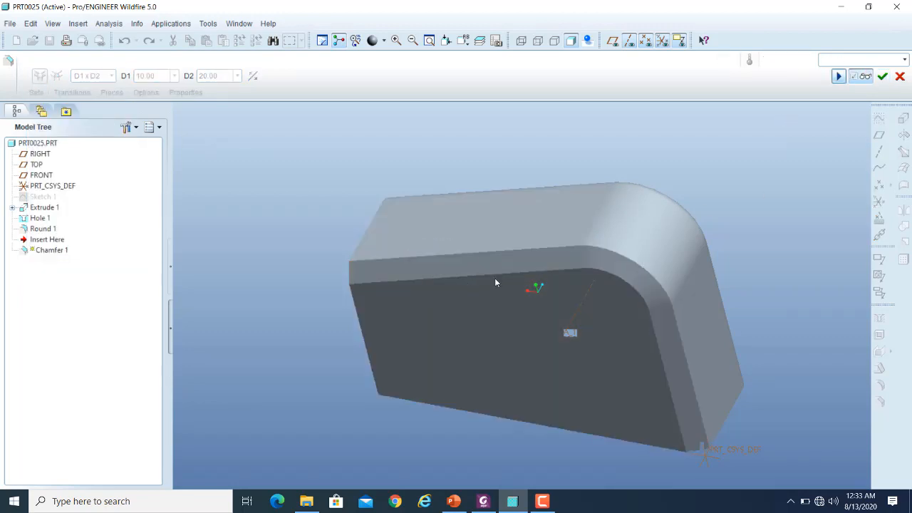
click(869, 76)
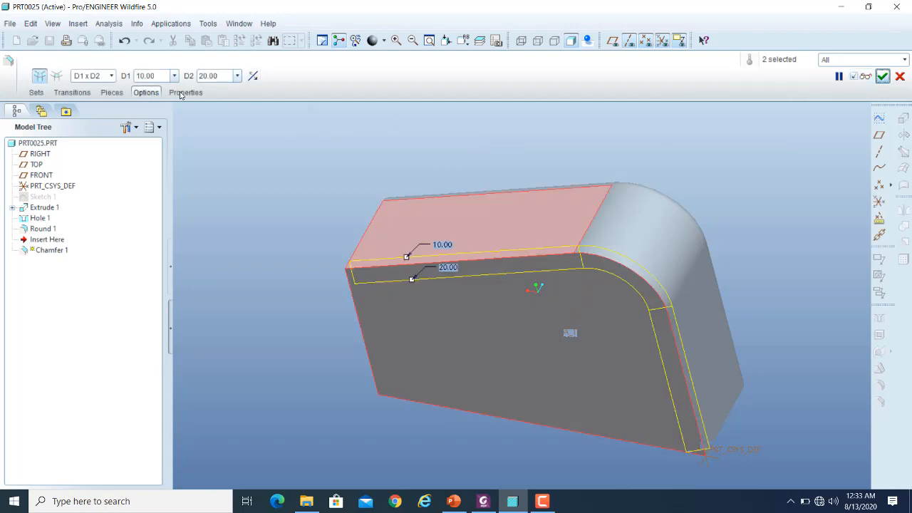
Change the chamfer's dimensioning scheme to O X O and on to O1 X O2, and set O2 to 20.
click(111, 76)
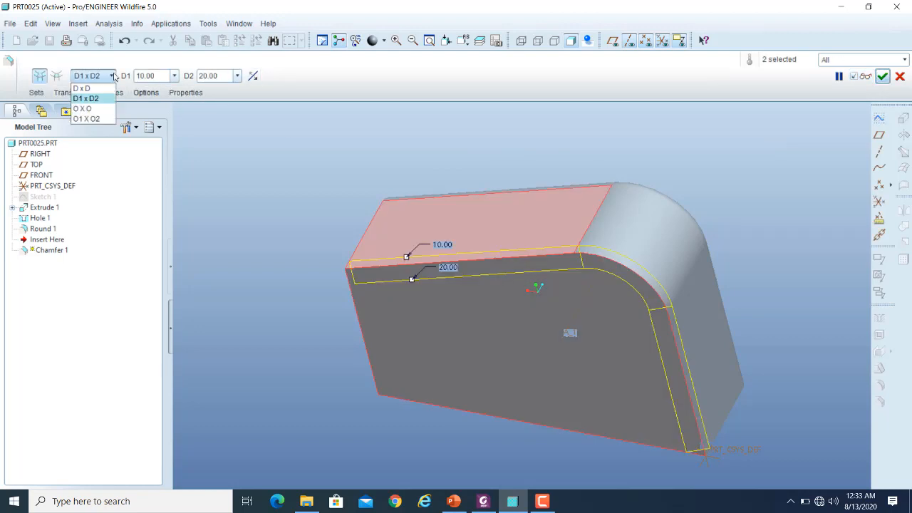
click(79, 109)
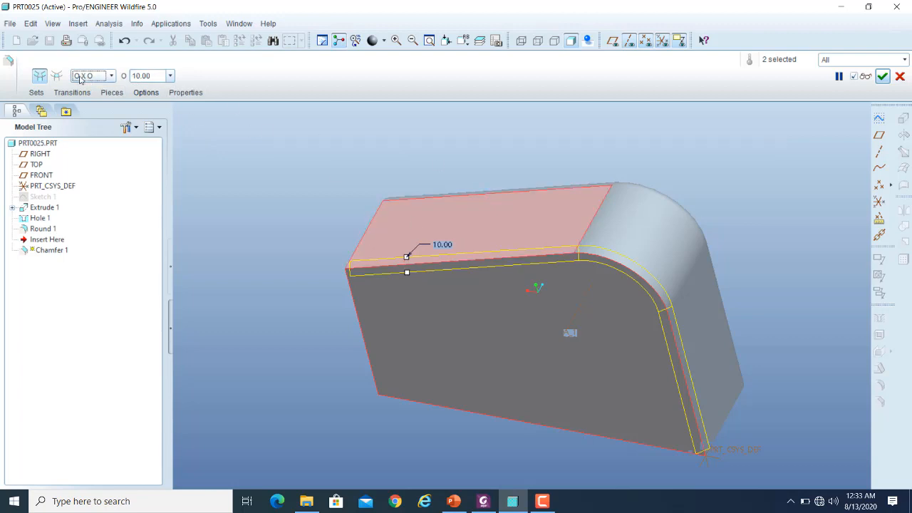
click(111, 76)
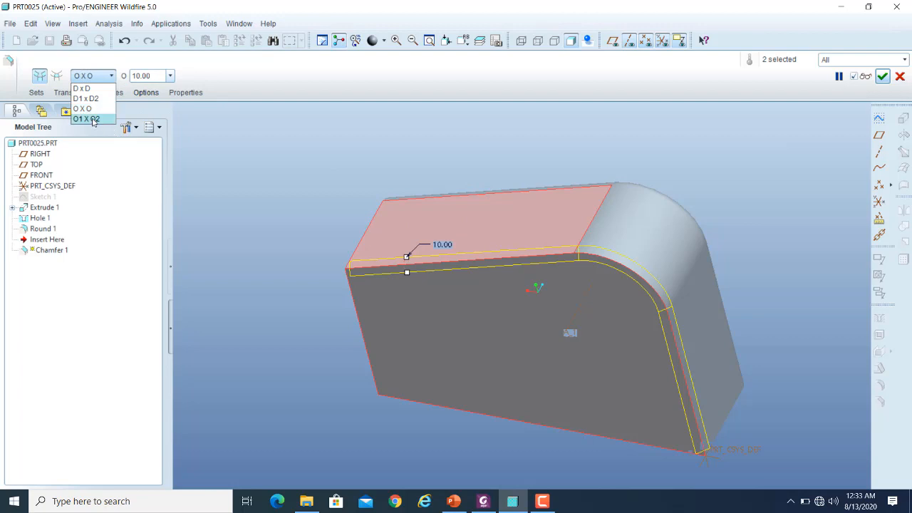
click(92, 119)
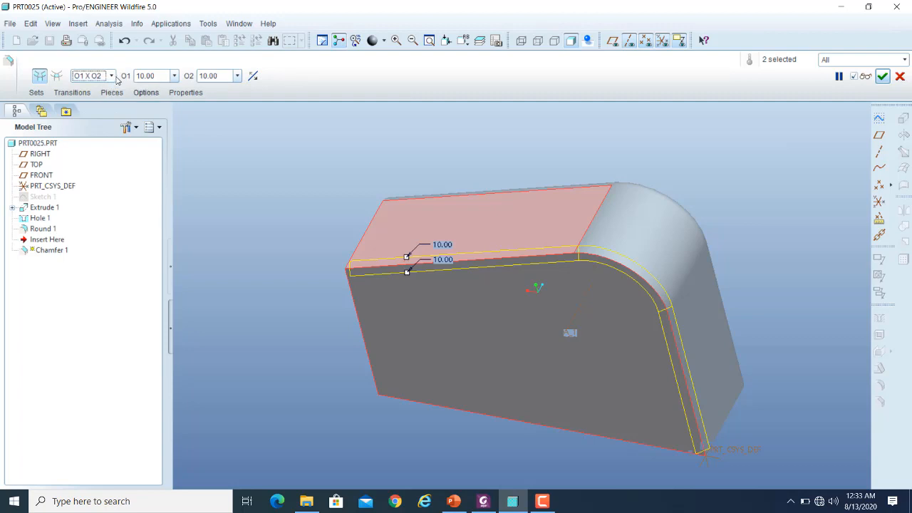
drag(200, 76, 228, 75)
text(20)
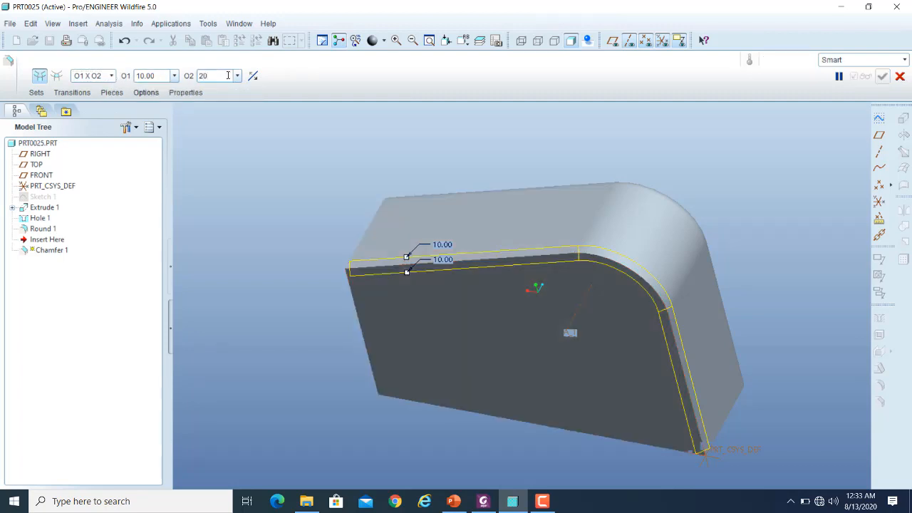
key(Return)
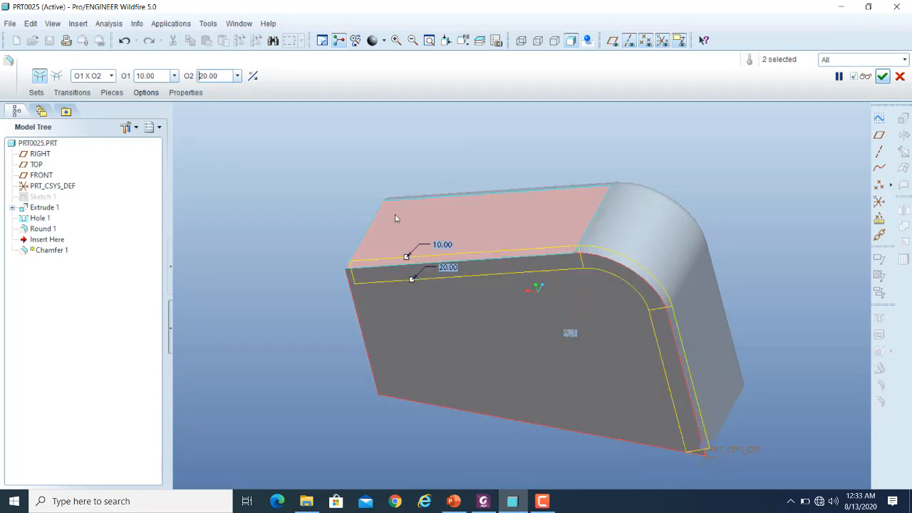
Swap the chamfer's two offset distances between the surfaces and complete the chamfer feature.
click(258, 80)
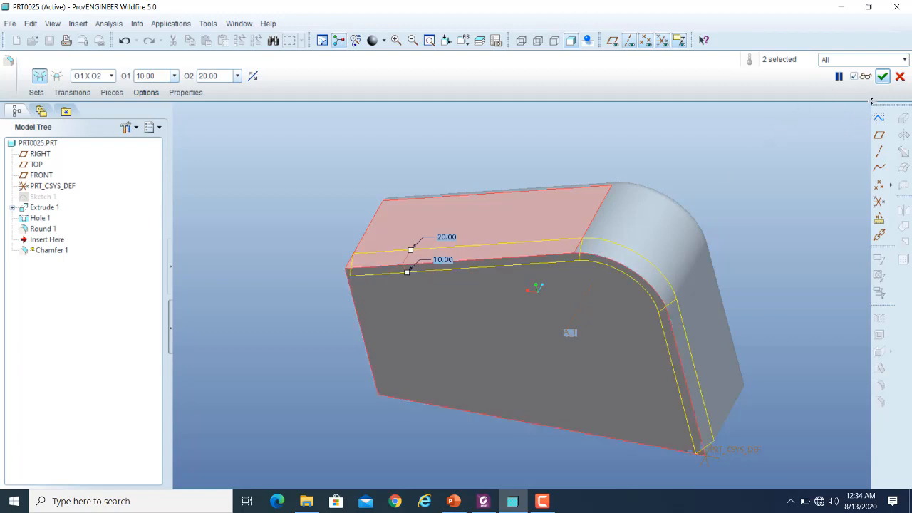
click(882, 76)
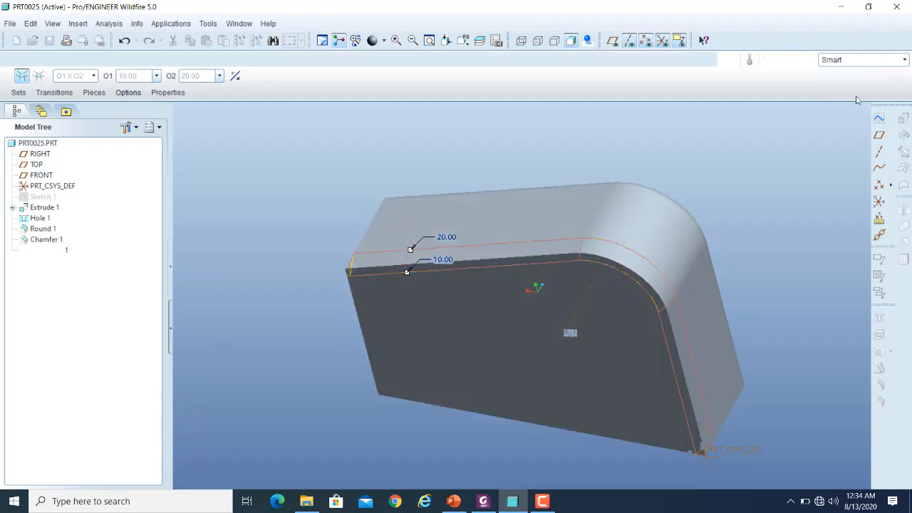
click(330, 261)
middle_drag(330, 261, 411, 447)
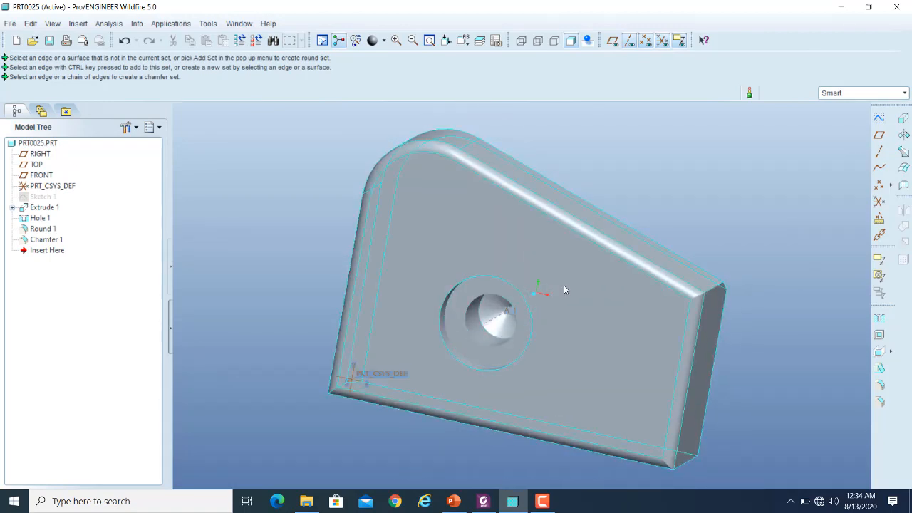